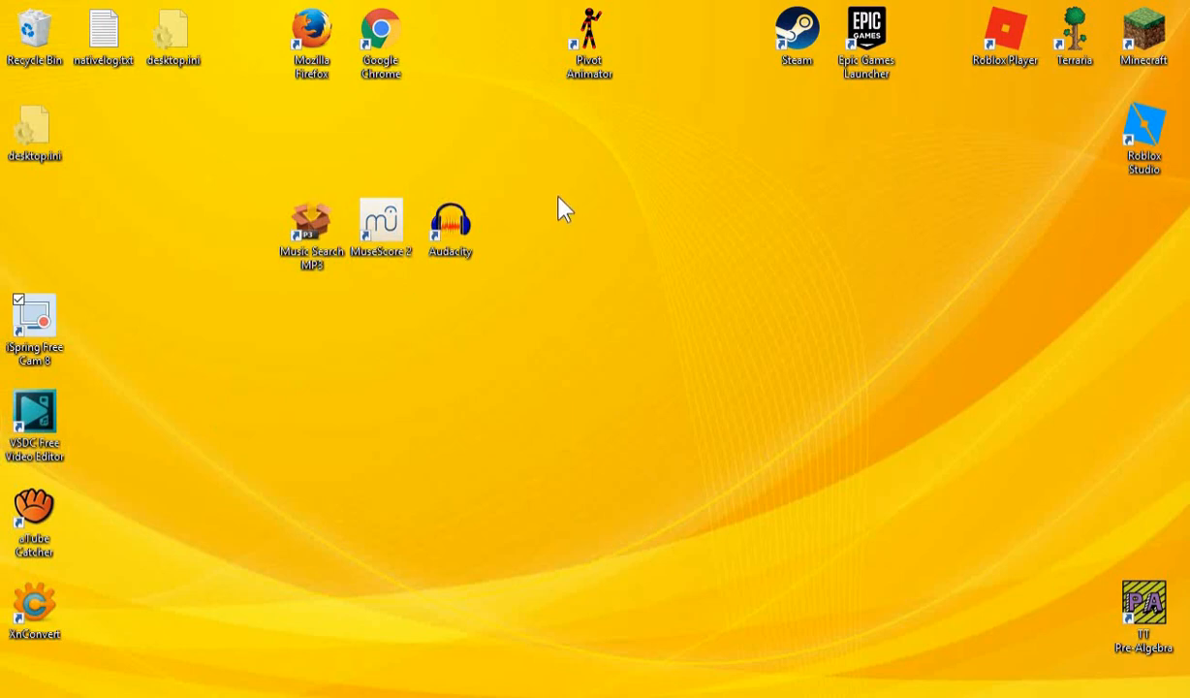
- Launch Pivot Animator and maximize its window
{"action": "double_click", "coordinate": [603, 33]}
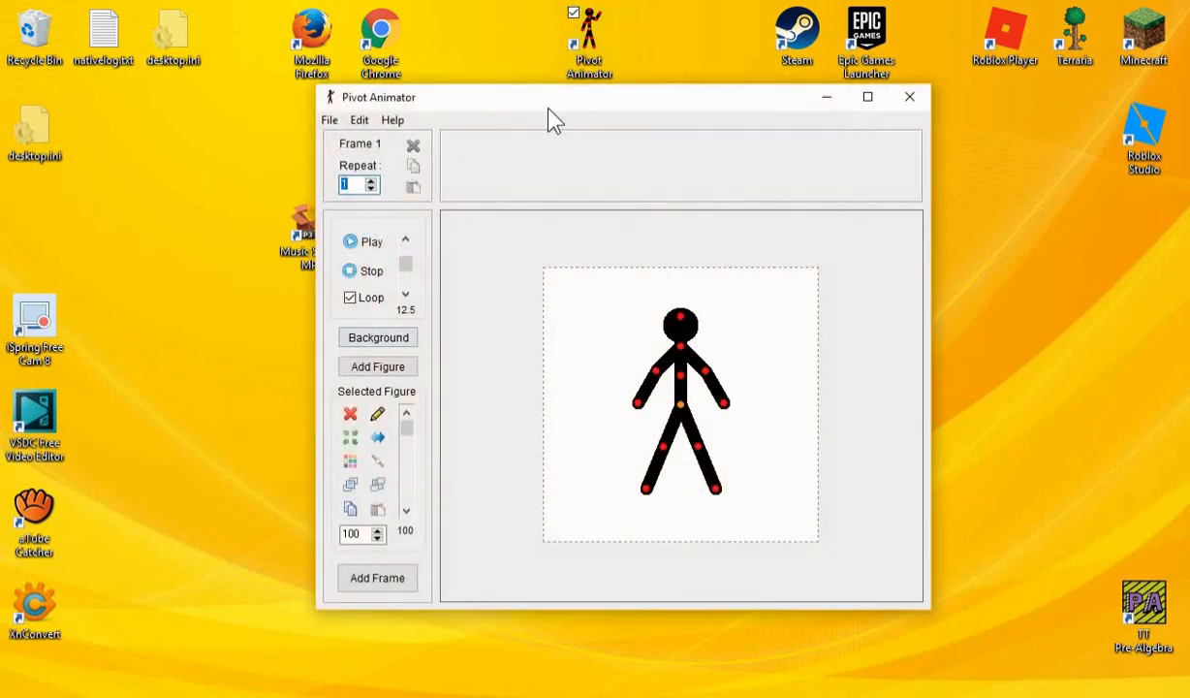
{"action": "left_click_drag", "start_coordinate": [449, 101], "coordinate": [344, 86]}
{"action": "left_click", "coordinate": [760, 85]}
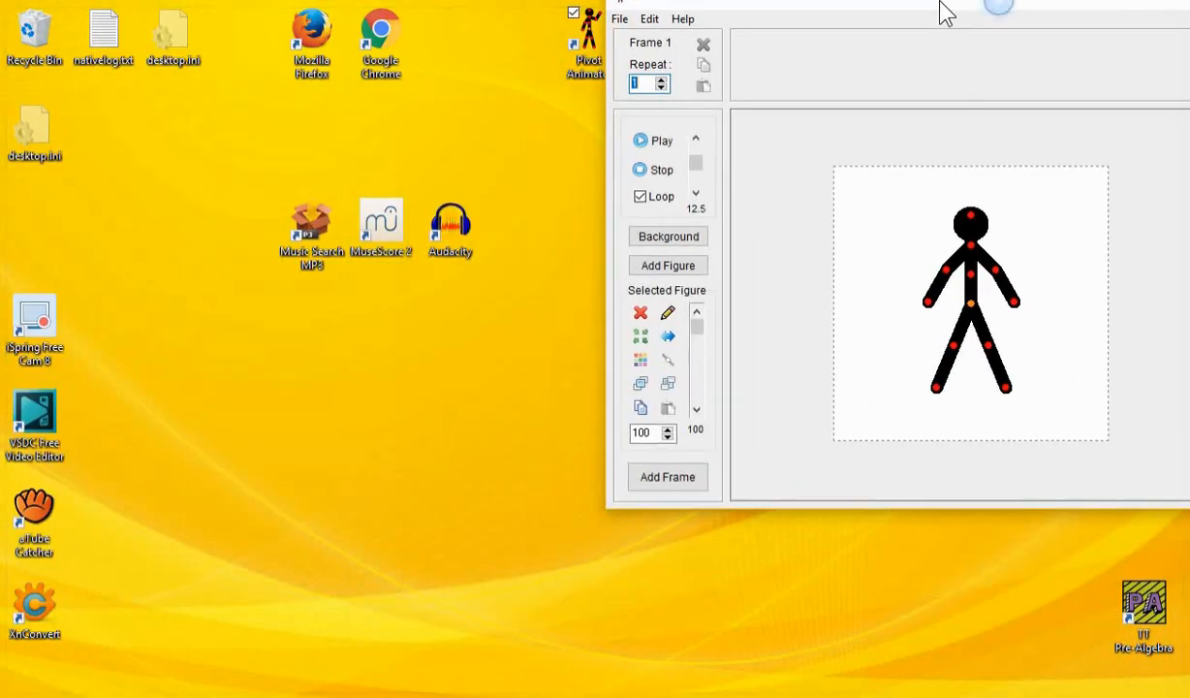
{"action": "left_click_drag", "start_coordinate": [948, 10], "coordinate": [873, 2]}
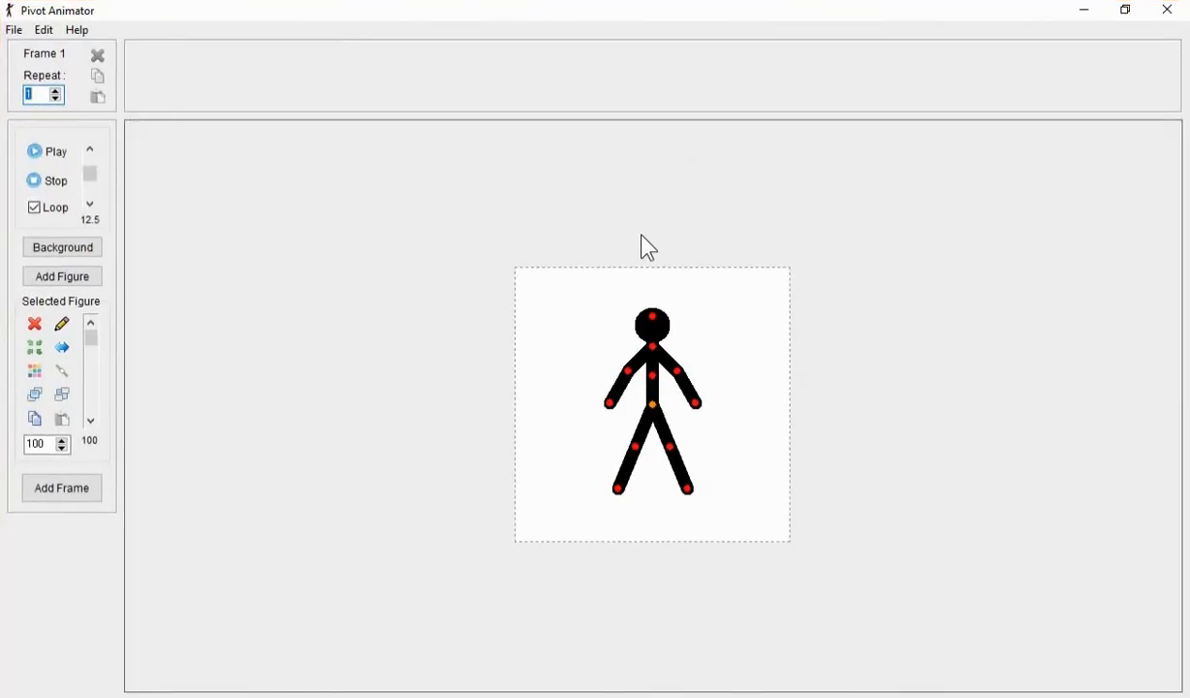
- Open the Run Cycle.piv animation from the pivot animations folder and preview its playback
{"action": "left_click", "coordinate": [14, 30]}
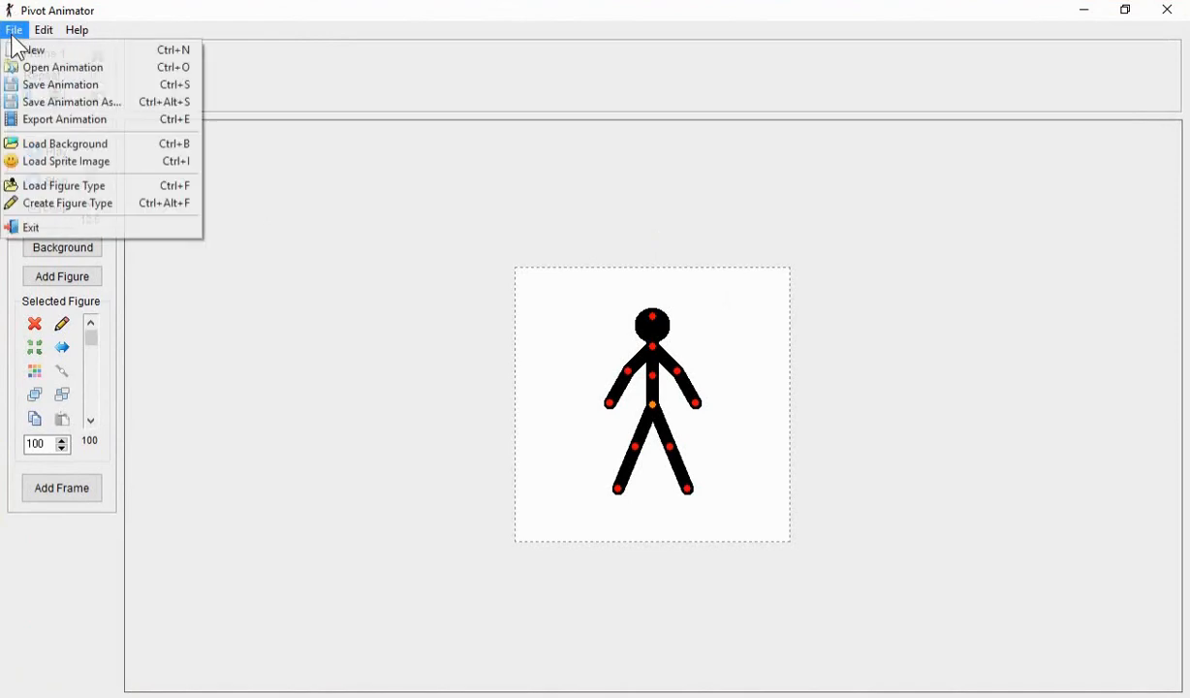
{"action": "left_click", "coordinate": [75, 72]}
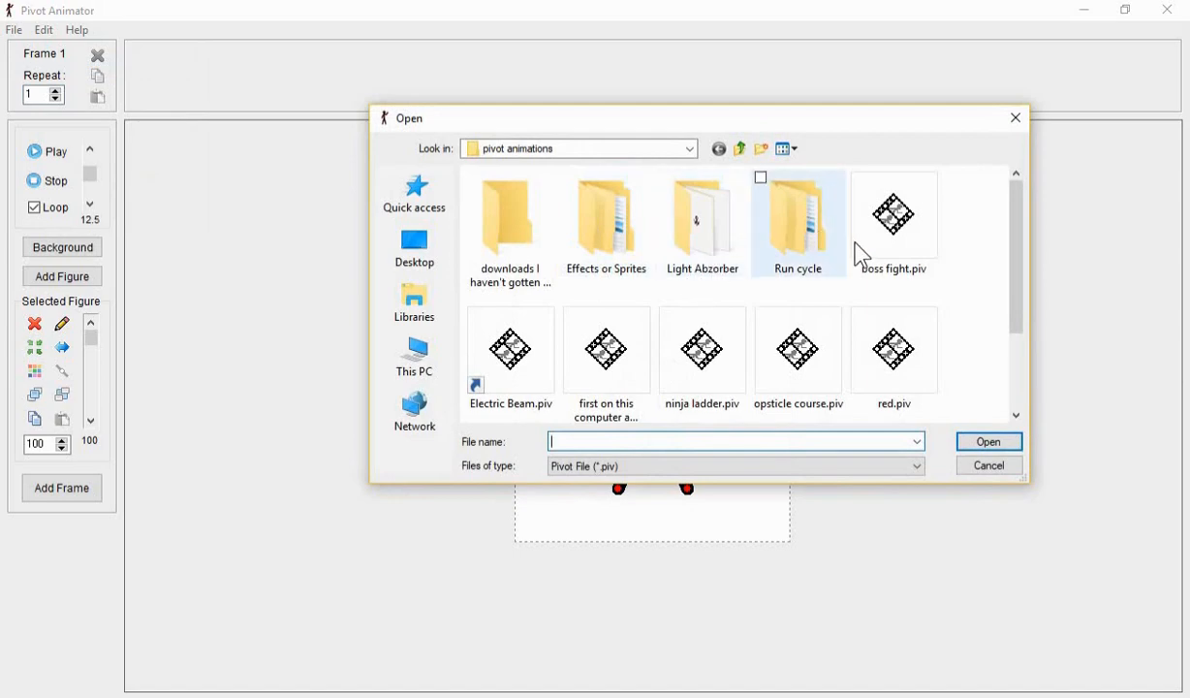
{"action": "scroll", "coordinate": [861, 255], "scroll_direction": "down", "scroll_amount": 2}
{"action": "left_click", "coordinate": [538, 360]}
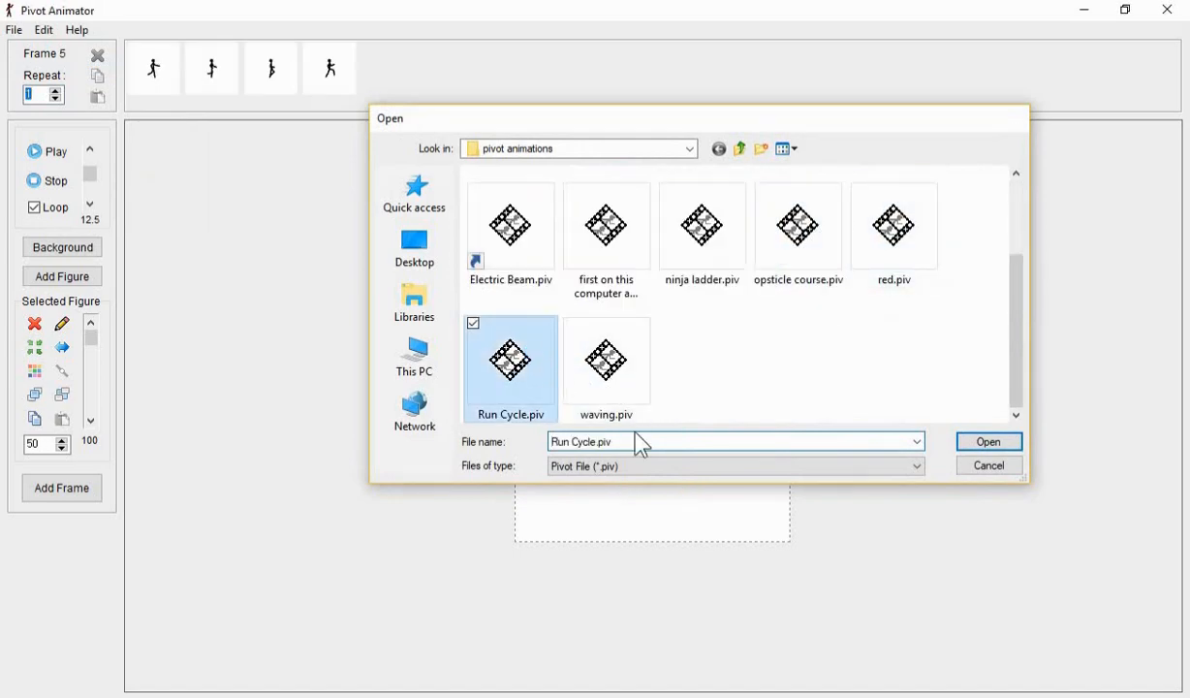
{"action": "key", "text": "Return"}
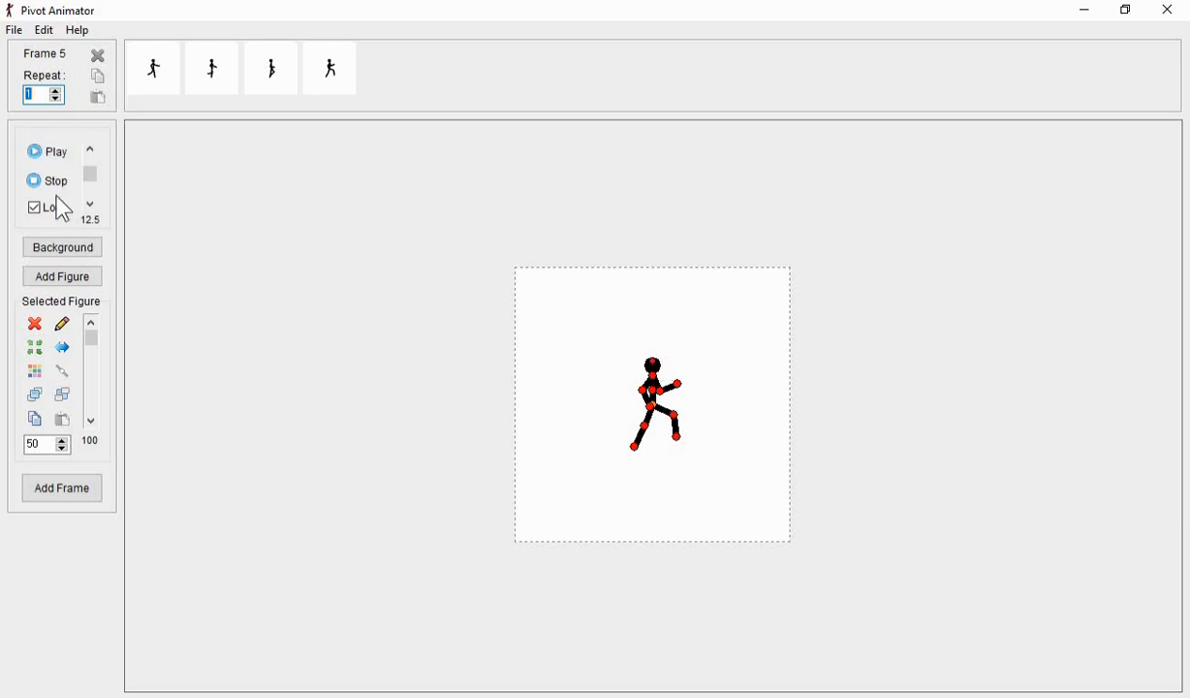
{"action": "left_click", "coordinate": [49, 150]}
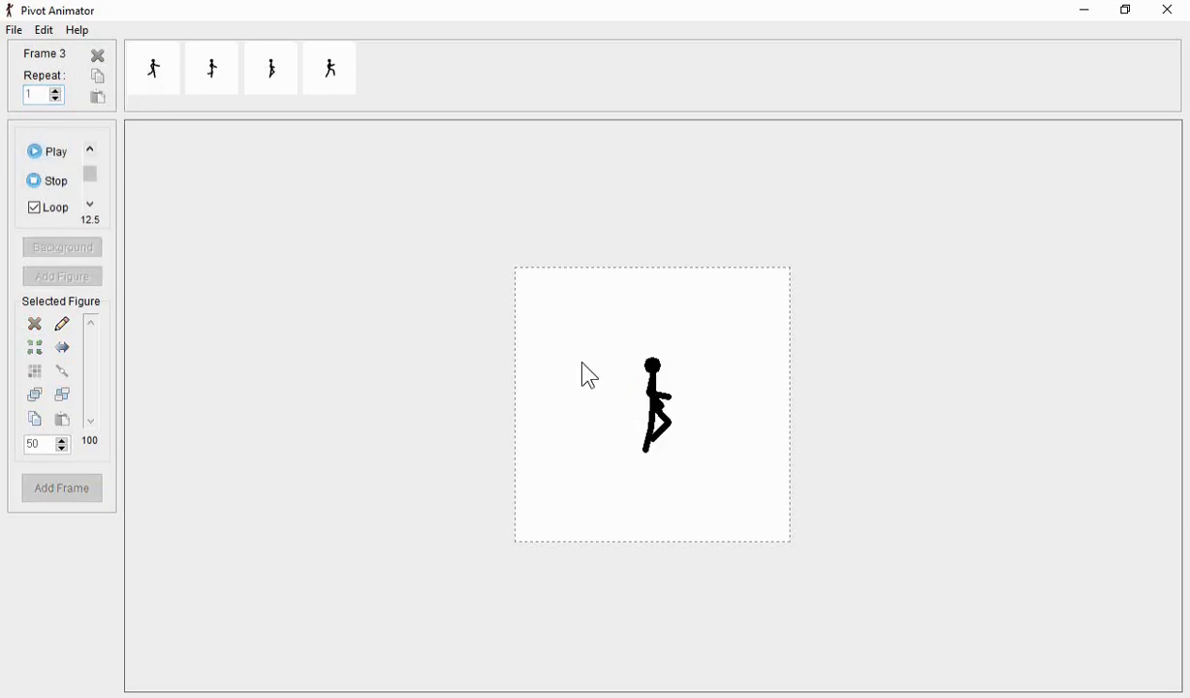
{"action": "left_click", "coordinate": [53, 185]}
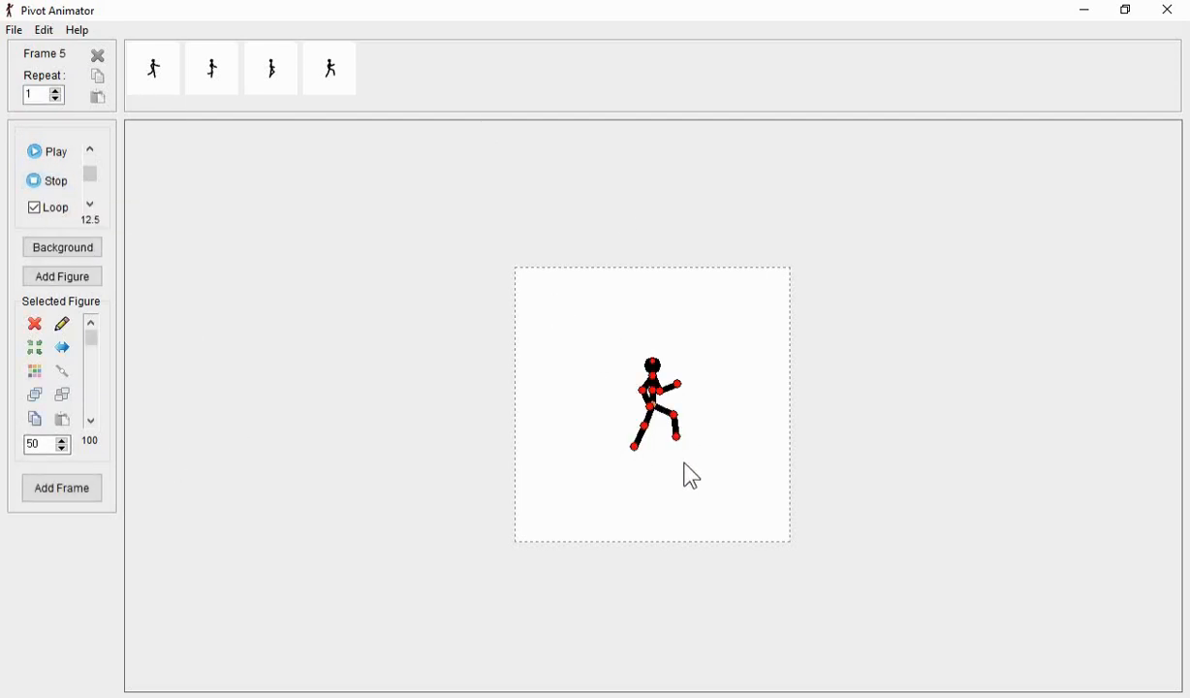
- Start exporting the animation and choose the Run cycle folder inside pivot animations as the destination
{"action": "left_click", "coordinate": [11, 31]}
{"action": "left_click", "coordinate": [1016, 538]}
{"action": "left_click", "coordinate": [20, 37]}
{"action": "key", "text": "Right"}
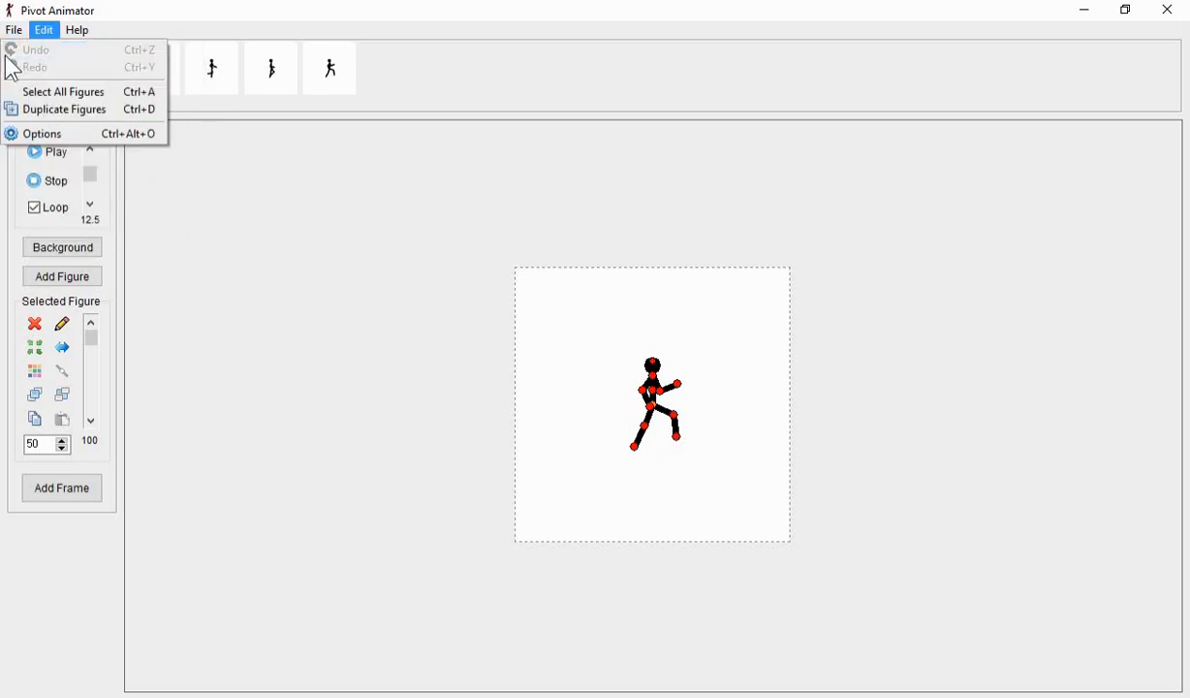
{"action": "mouse_move", "coordinate": [11, 37]}
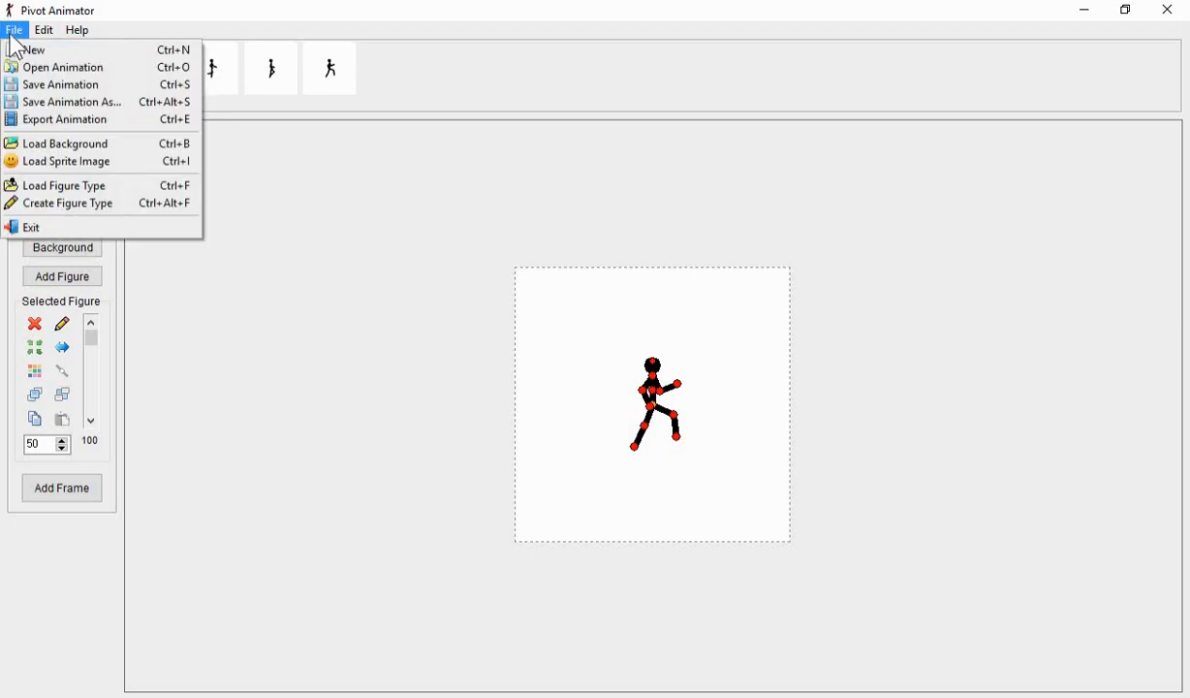
{"action": "left_click", "coordinate": [81, 124]}
{"action": "left_click", "coordinate": [895, 254]}
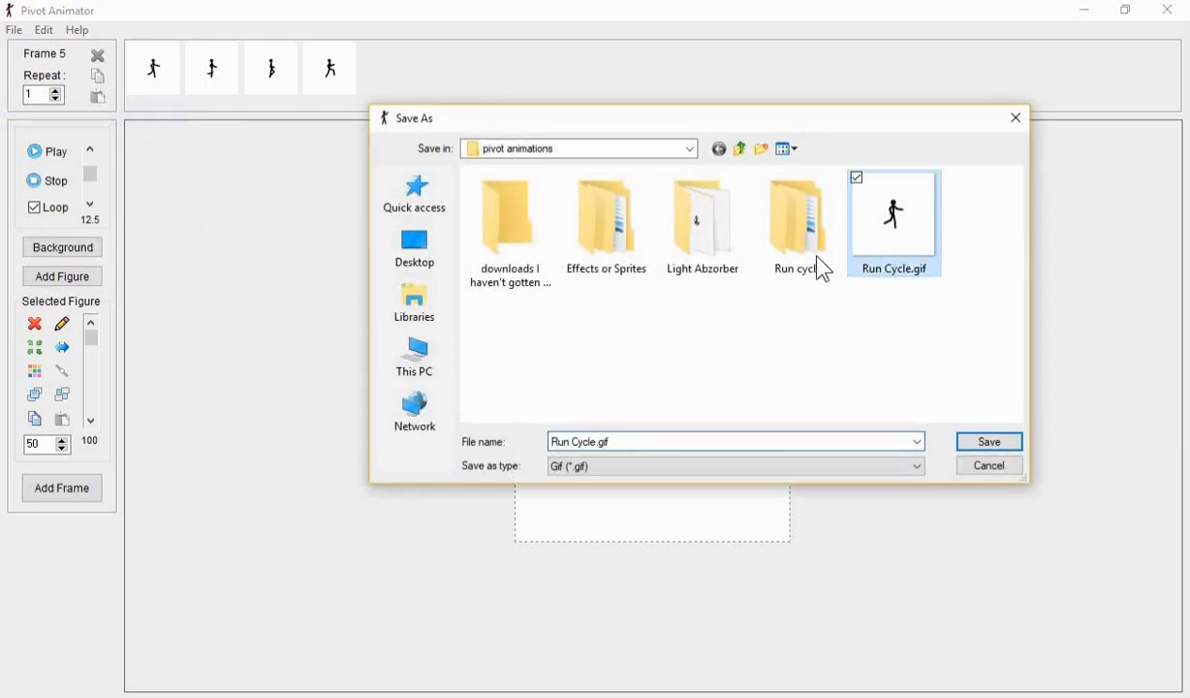
{"action": "left_click", "coordinate": [811, 317]}
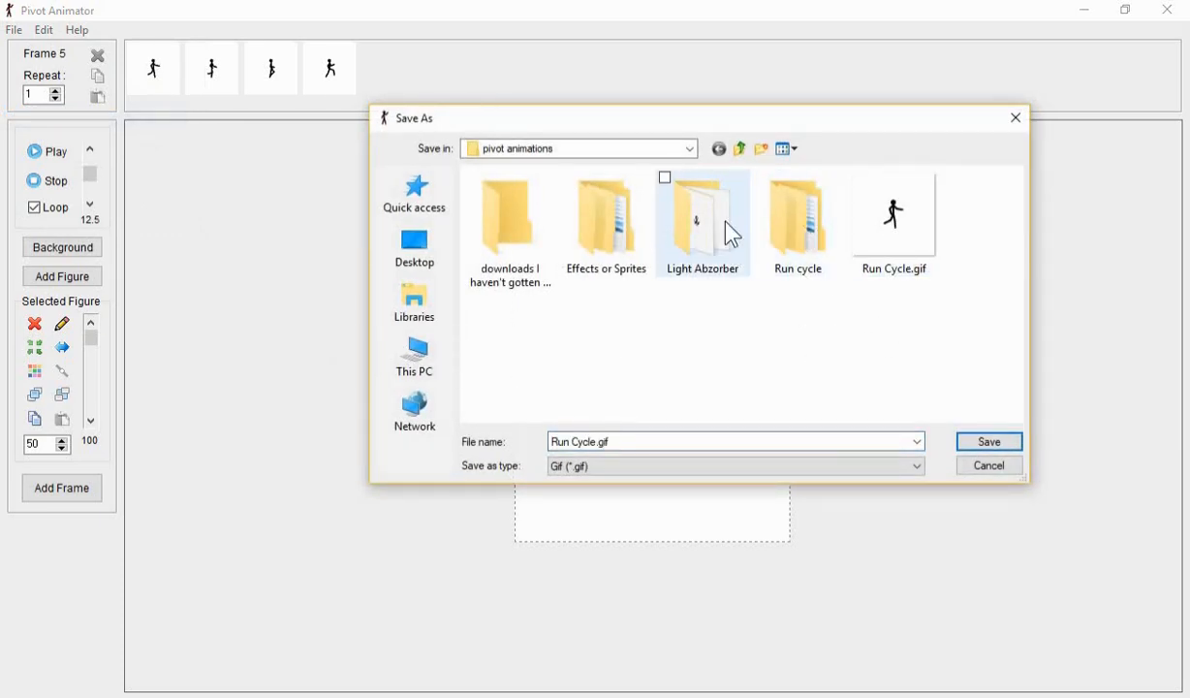
{"action": "double_click", "coordinate": [789, 231]}
{"action": "left_click", "coordinate": [510, 234]}
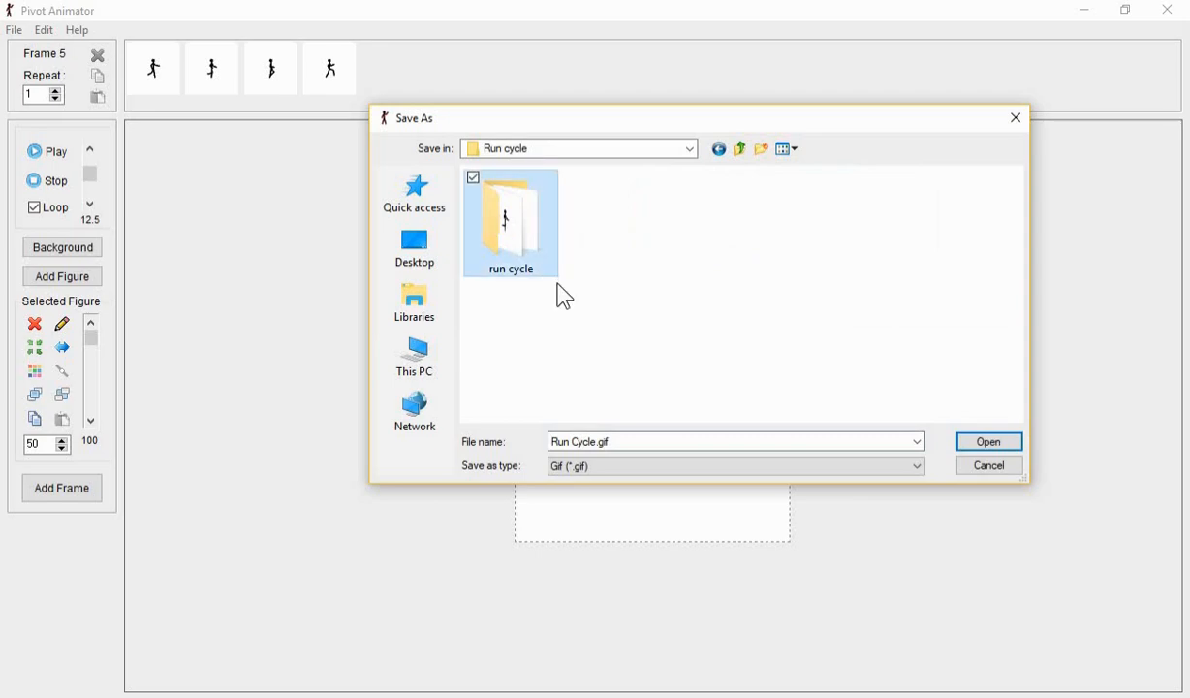
{"action": "double_click", "coordinate": [559, 258]}
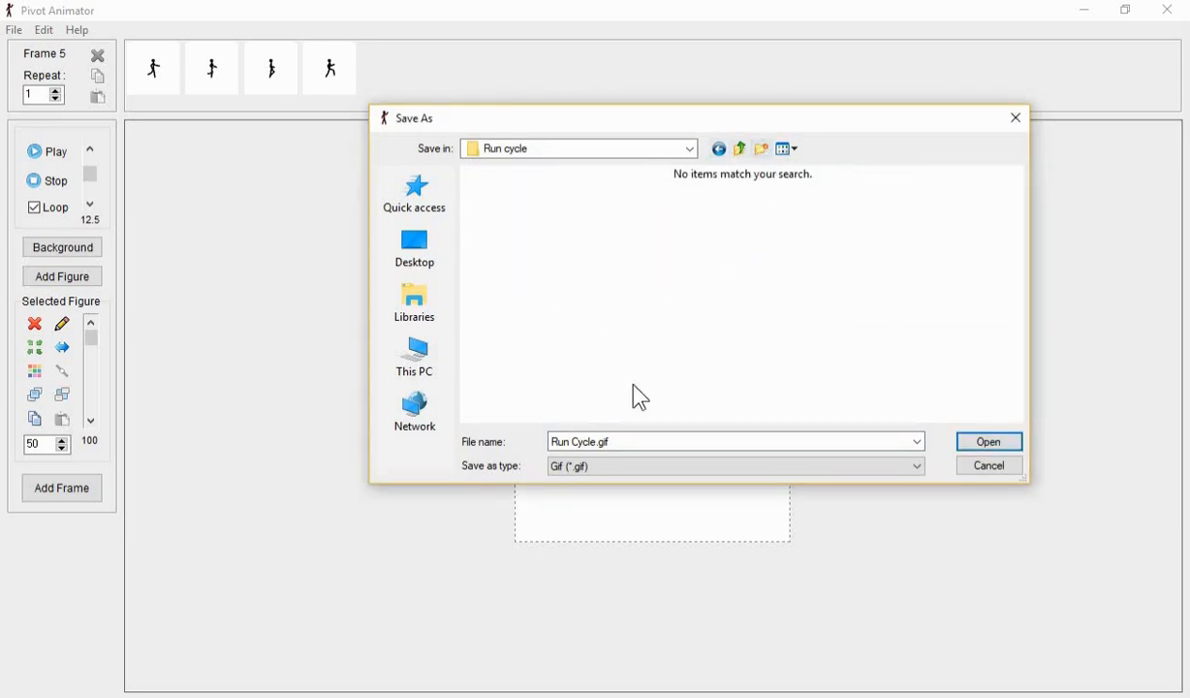
- Set the export type to Separate Images, keep the name Run Cycle, and proceed to the image options
{"action": "double_click", "coordinate": [641, 441]}
{"action": "left_click", "coordinate": [641, 442]}
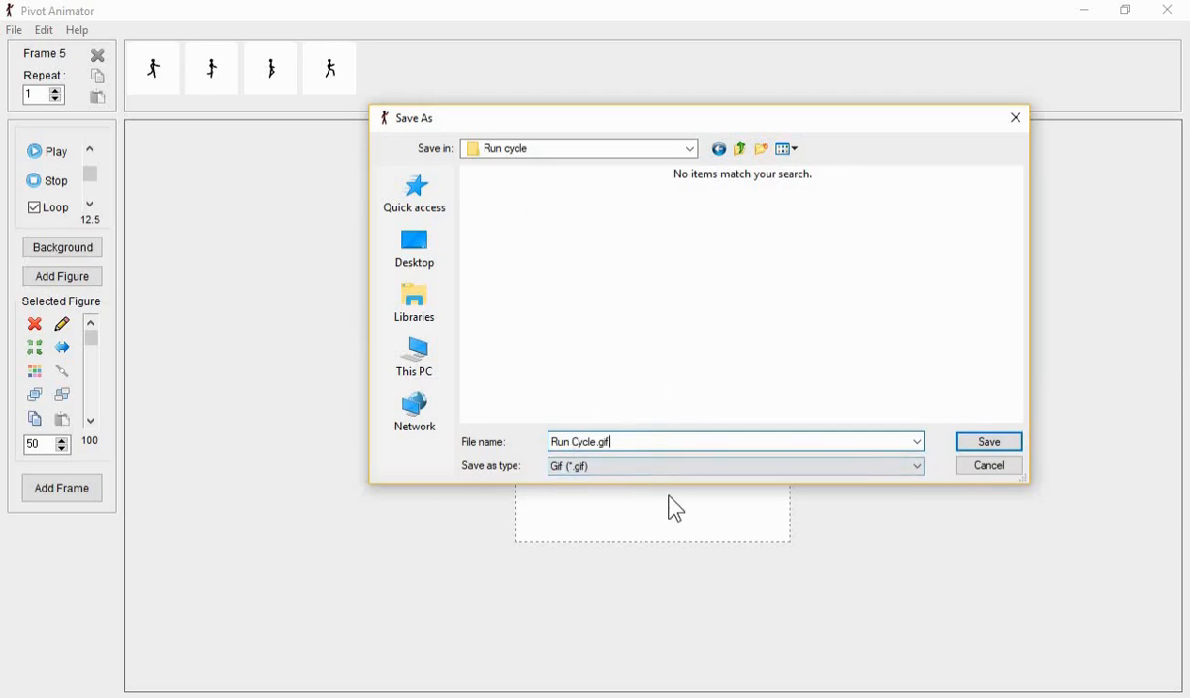
{"action": "left_click", "coordinate": [665, 467]}
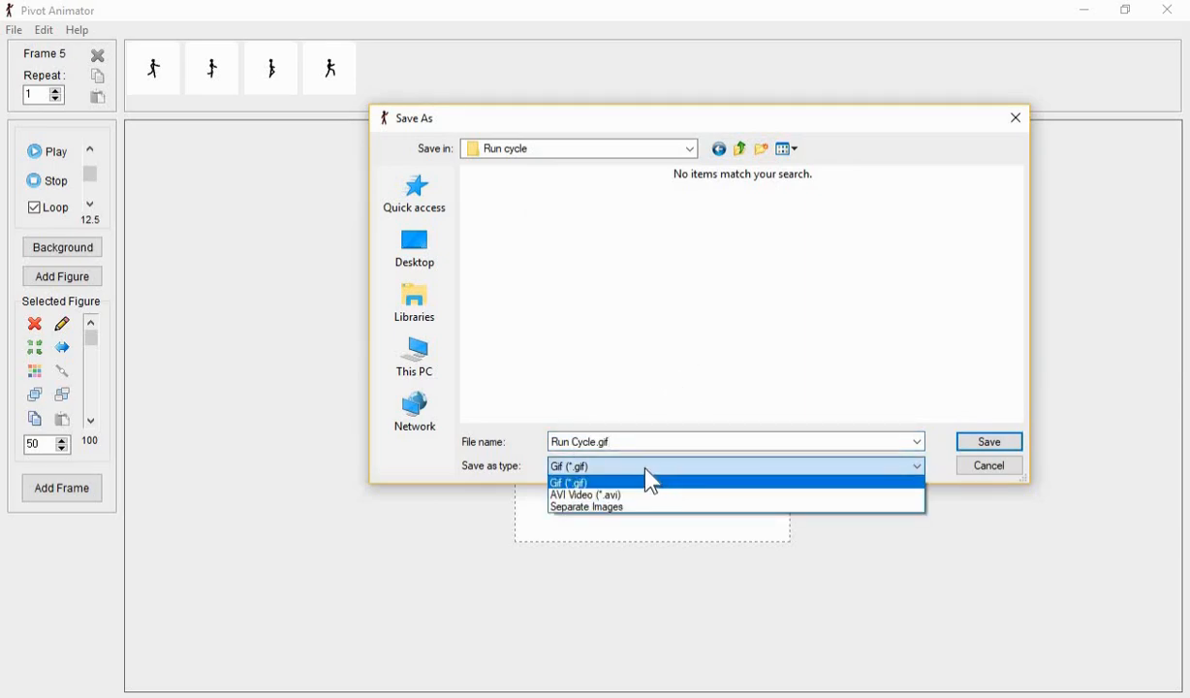
{"action": "left_click", "coordinate": [708, 508]}
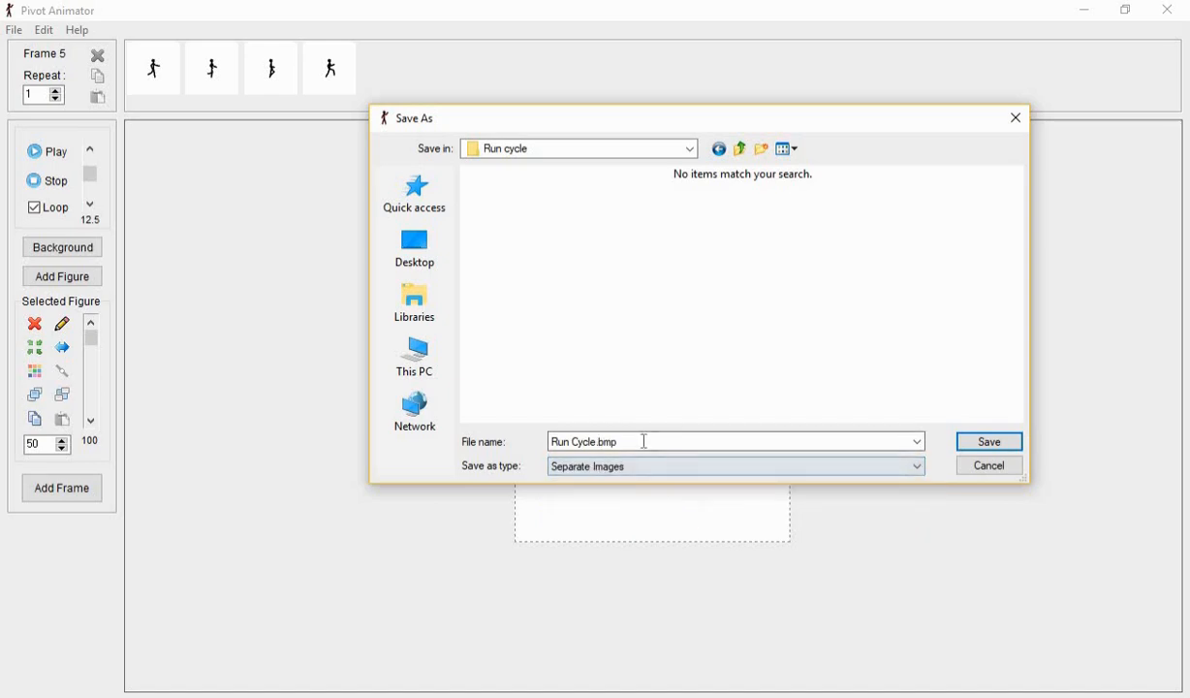
{"action": "left_click", "coordinate": [979, 443]}
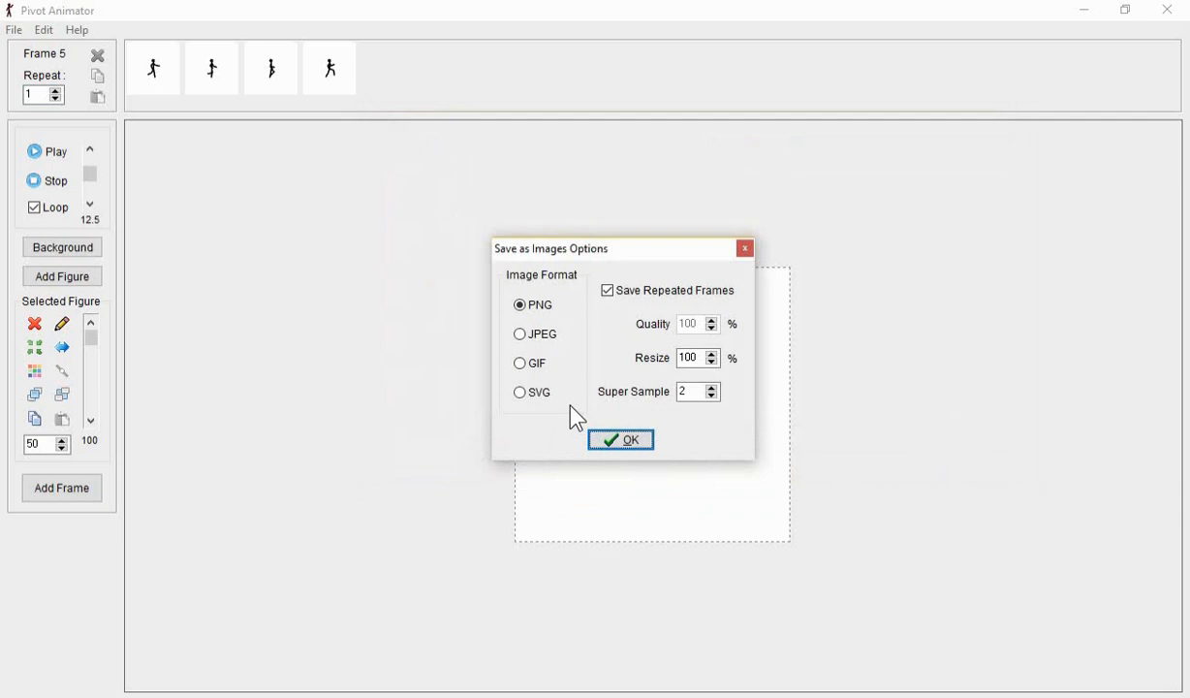
- Choose PNG as the image format and export the frames
{"action": "left_click", "coordinate": [521, 336]}
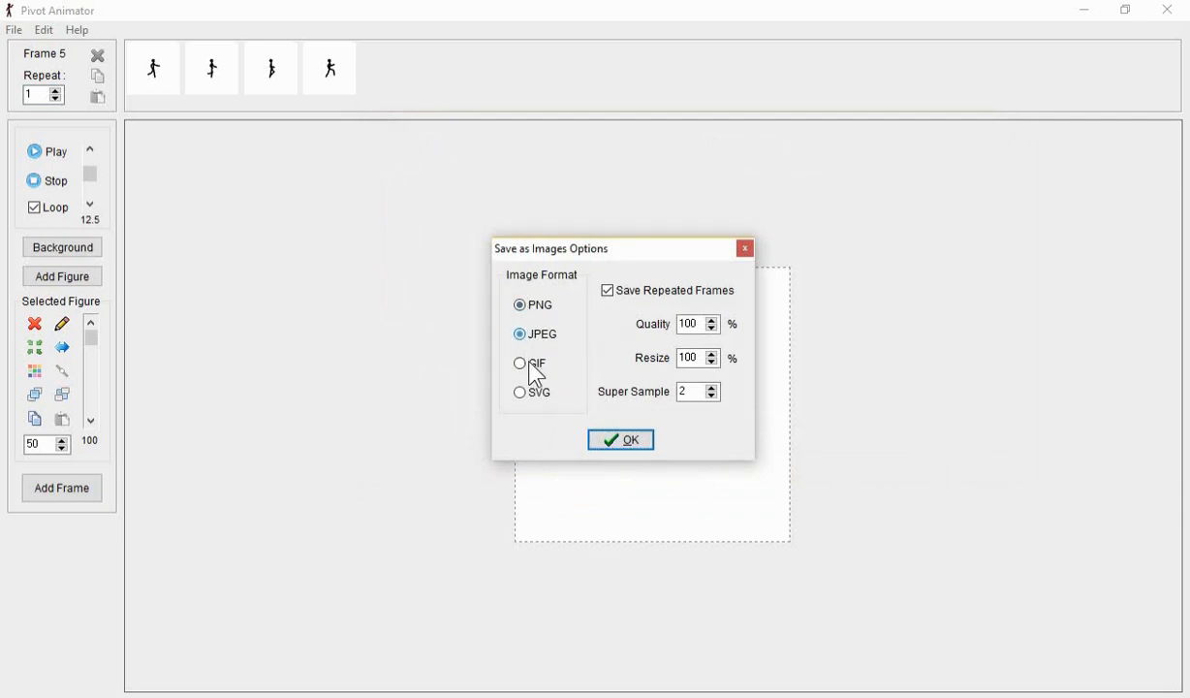
{"action": "left_click", "coordinate": [522, 365]}
{"action": "left_click", "coordinate": [525, 364]}
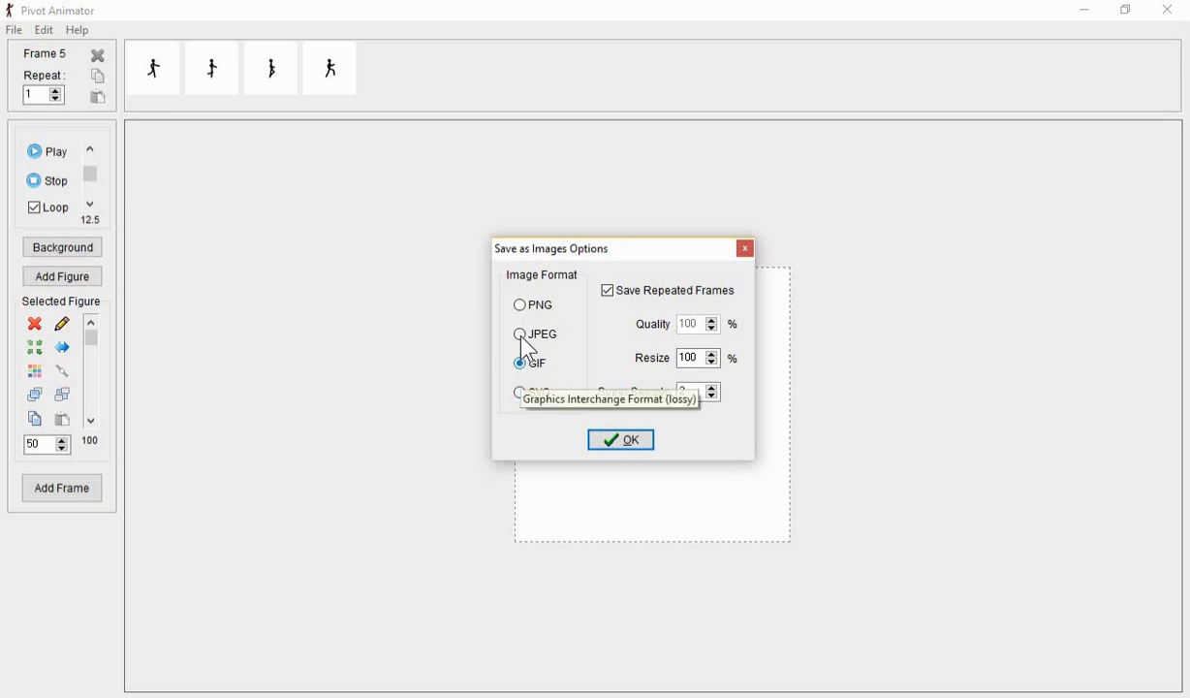
{"action": "left_click", "coordinate": [523, 307]}
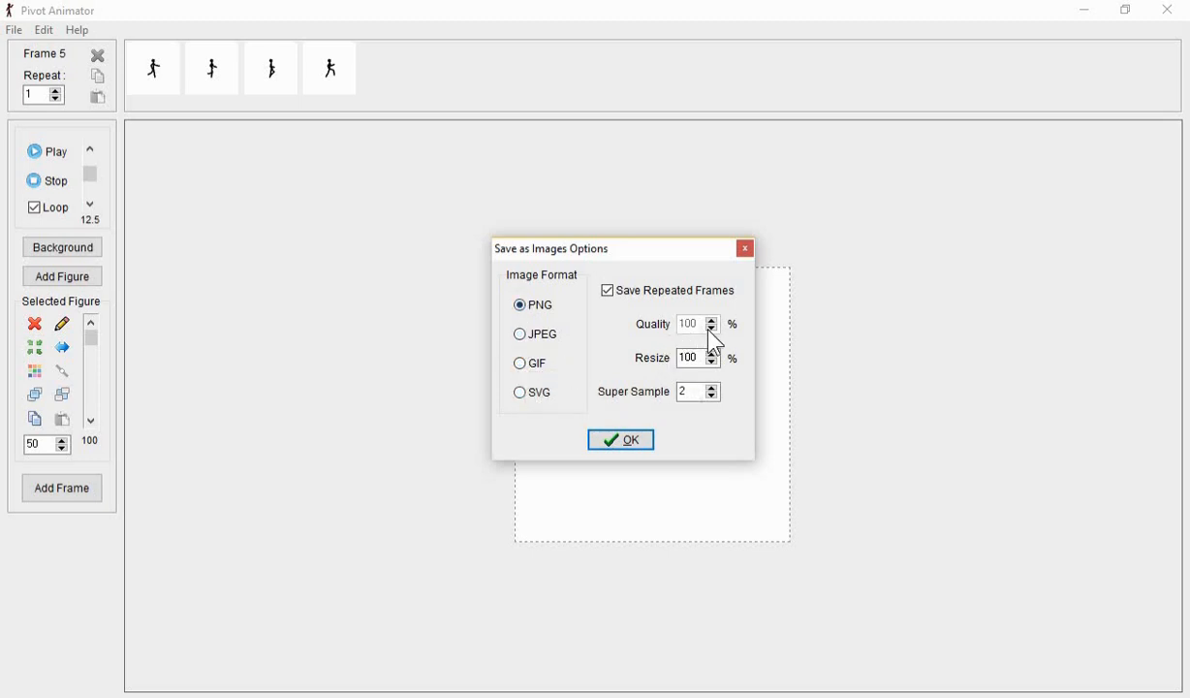
{"action": "left_click", "coordinate": [524, 335]}
{"action": "left_click", "coordinate": [524, 365]}
{"action": "left_click", "coordinate": [535, 400]}
{"action": "left_click", "coordinate": [529, 309]}
{"action": "left_click", "coordinate": [618, 442]}
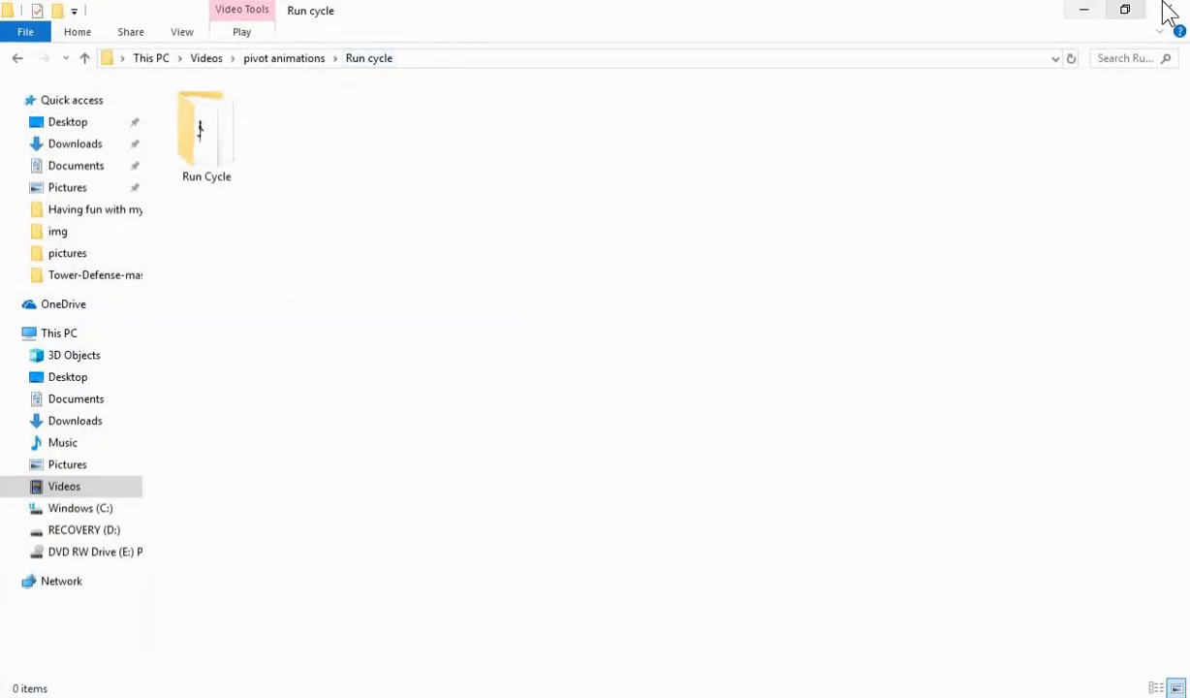
- Close the file browser, launch VSDC Free Video Editor and dismiss its Pro upgrade offer
{"action": "left_click", "coordinate": [1168, 9]}
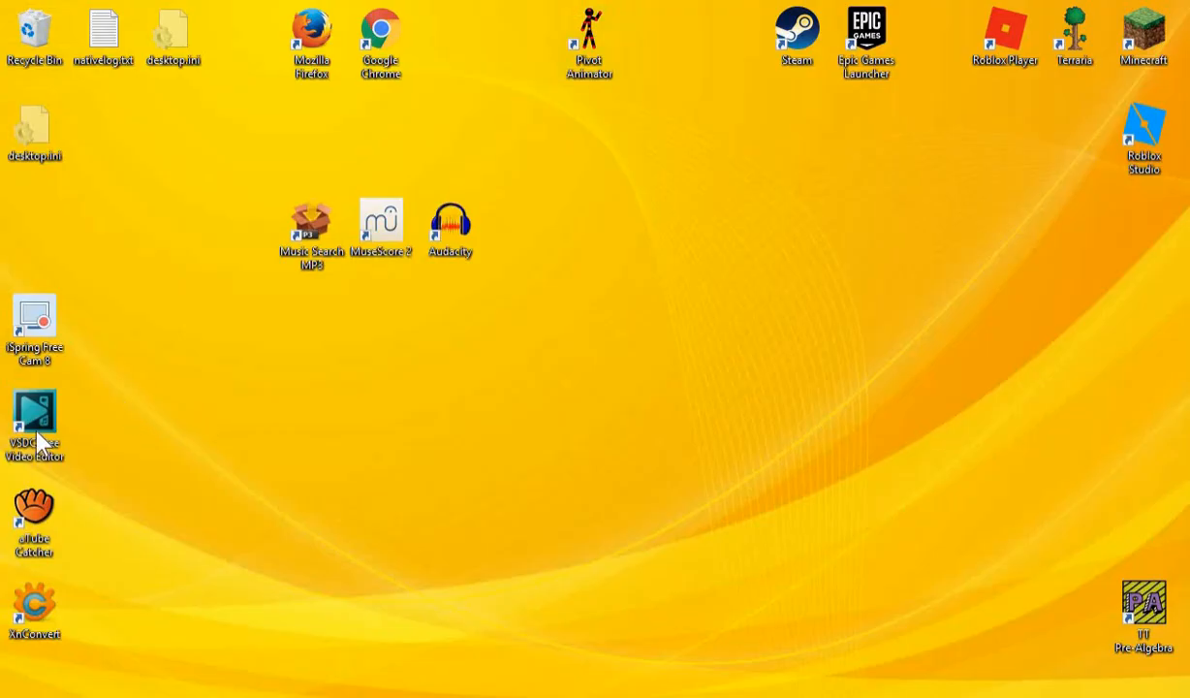
{"action": "double_click", "coordinate": [39, 444]}
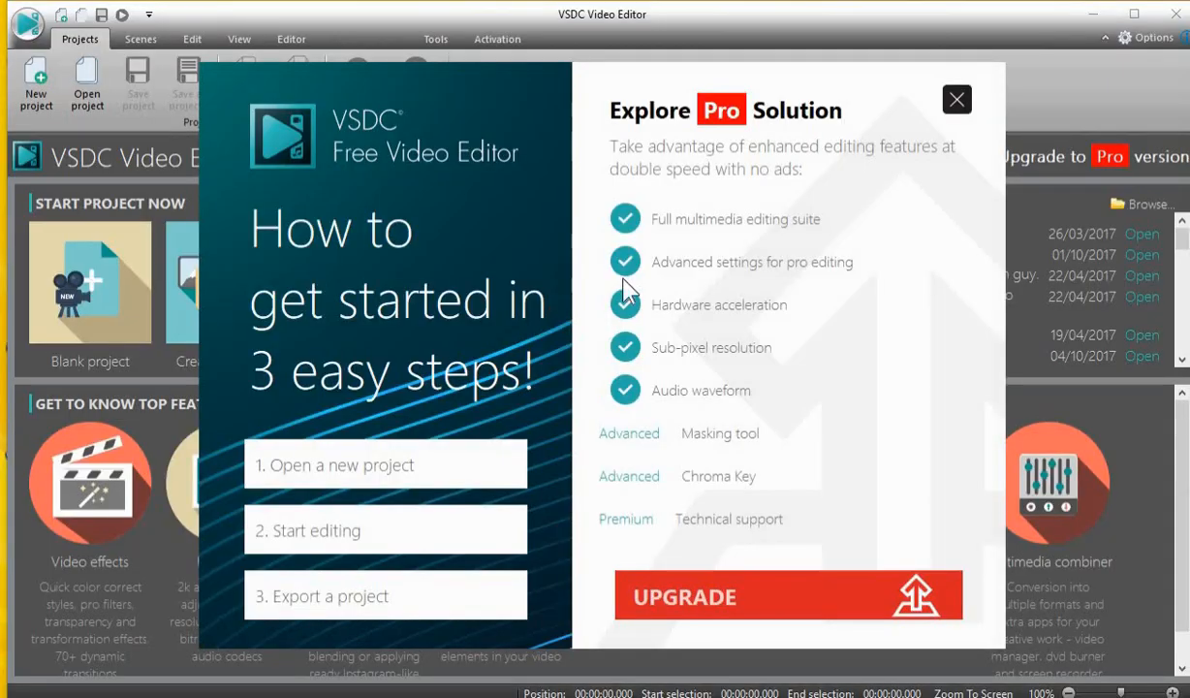
{"action": "left_click", "coordinate": [958, 102]}
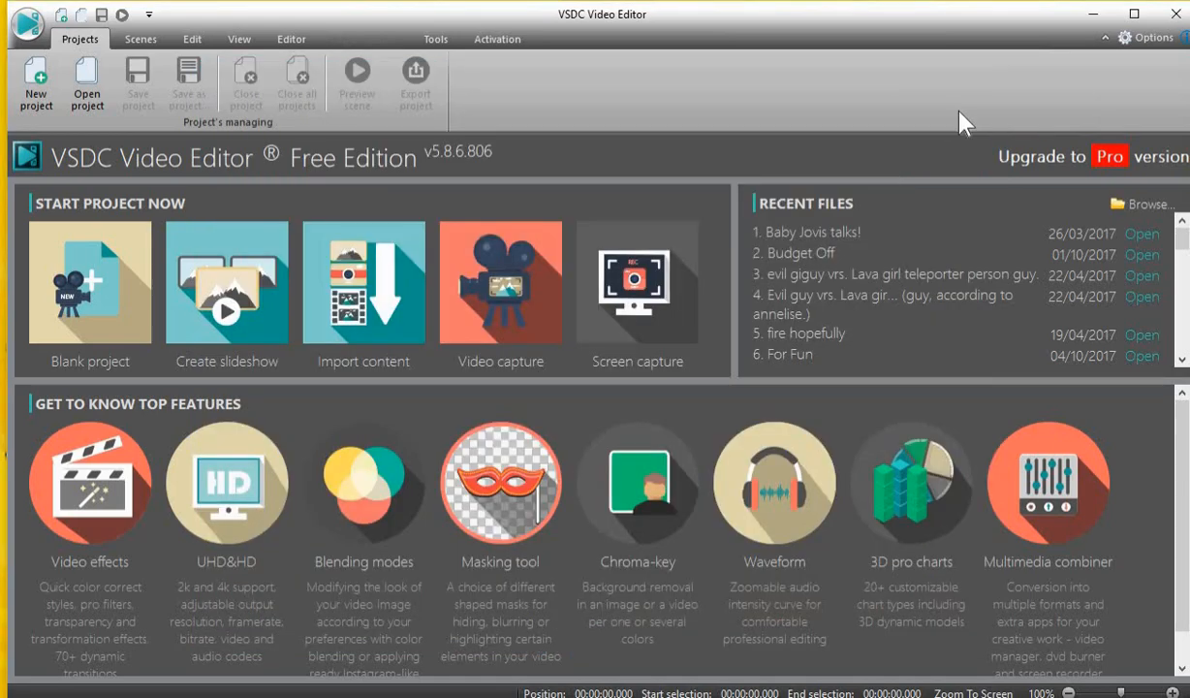
- Create a blank project titled "Animation(run cycle)" and add an animation object to Scene 0 with the default position settings
{"action": "left_click", "coordinate": [121, 254]}
{"action": "key", "text": "BackSpace"}
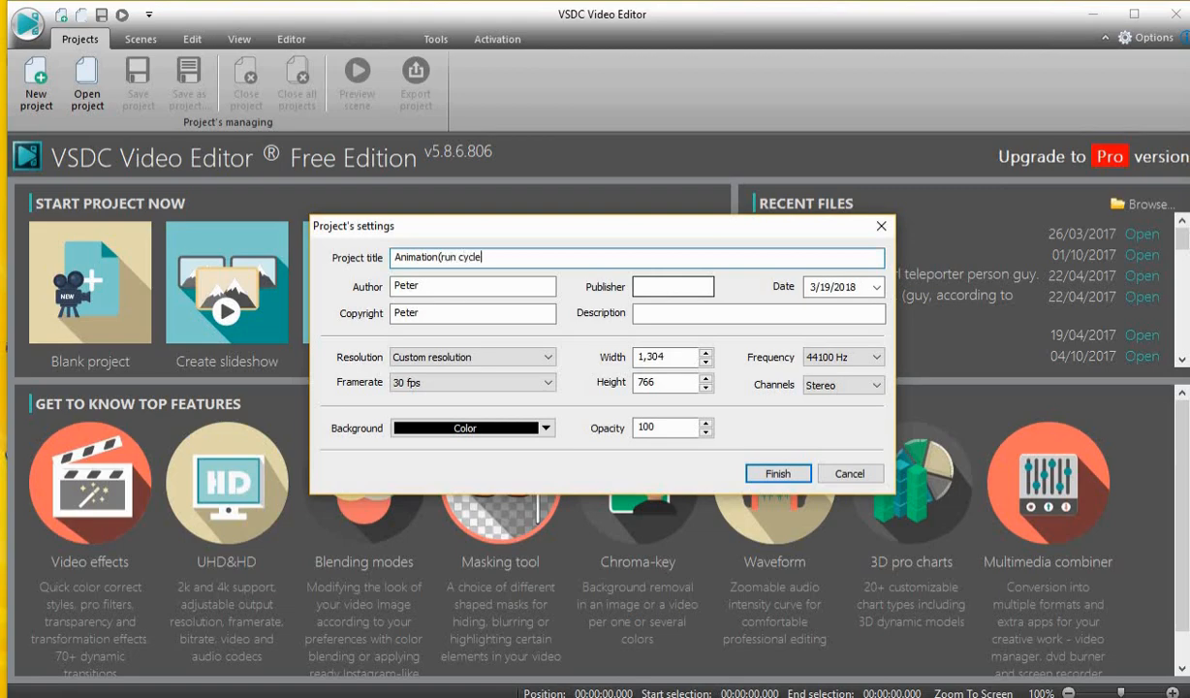
{"action": "left_click", "coordinate": [776, 473]}
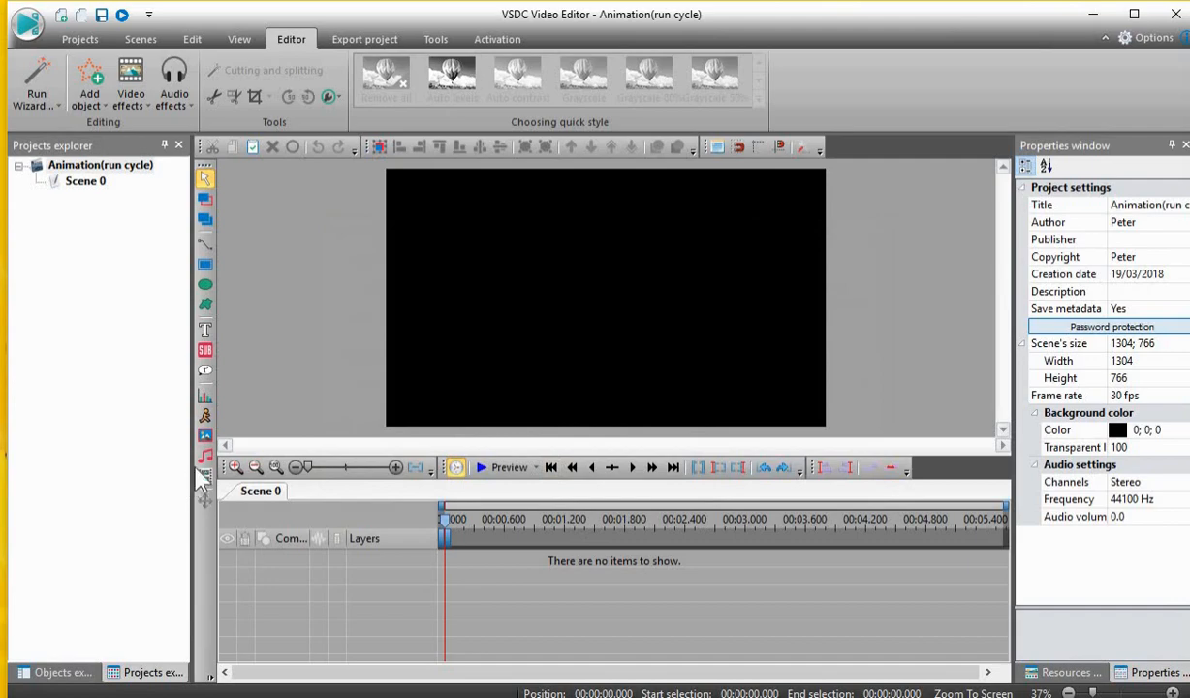
{"action": "left_click", "coordinate": [204, 417]}
{"action": "left_click", "coordinate": [774, 448]}
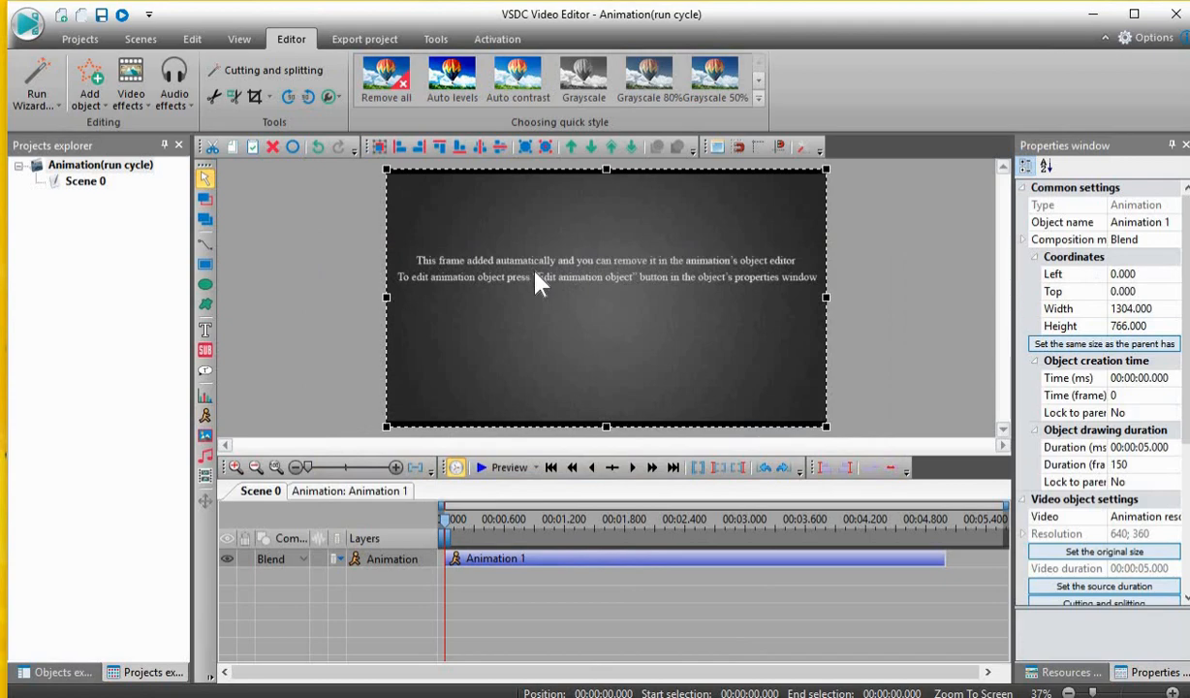
{"action": "right_click", "coordinate": [583, 558]}
{"action": "mouse_move", "coordinate": [614, 455]}
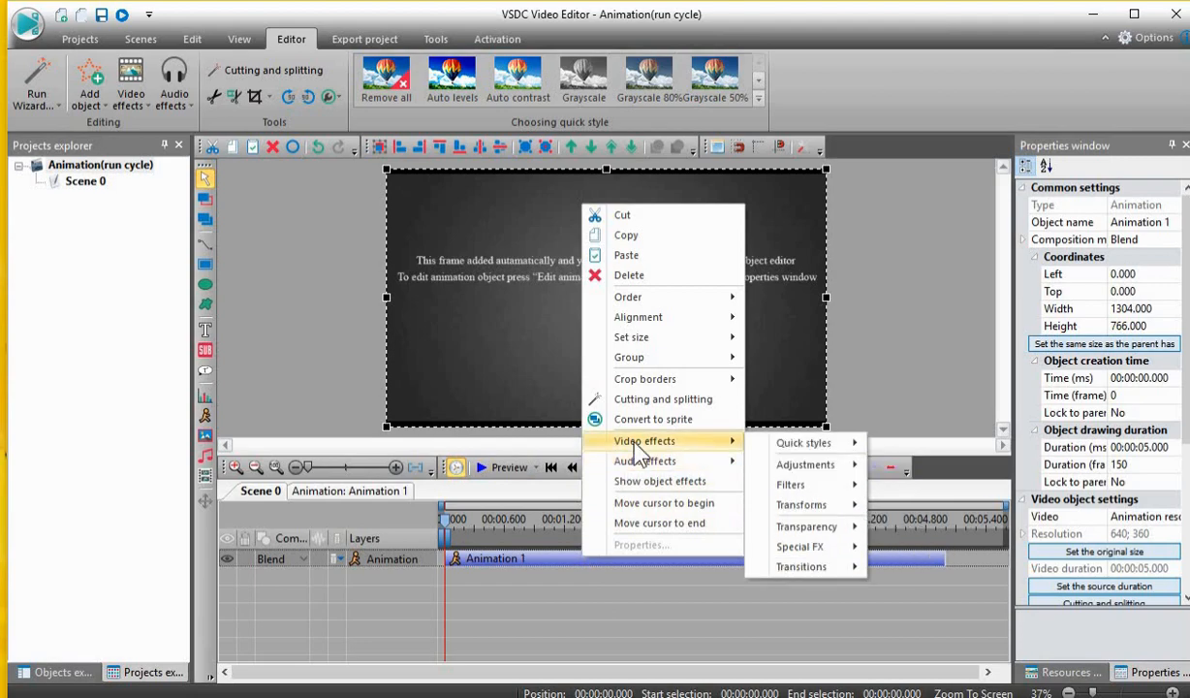
{"action": "left_click", "coordinate": [531, 524]}
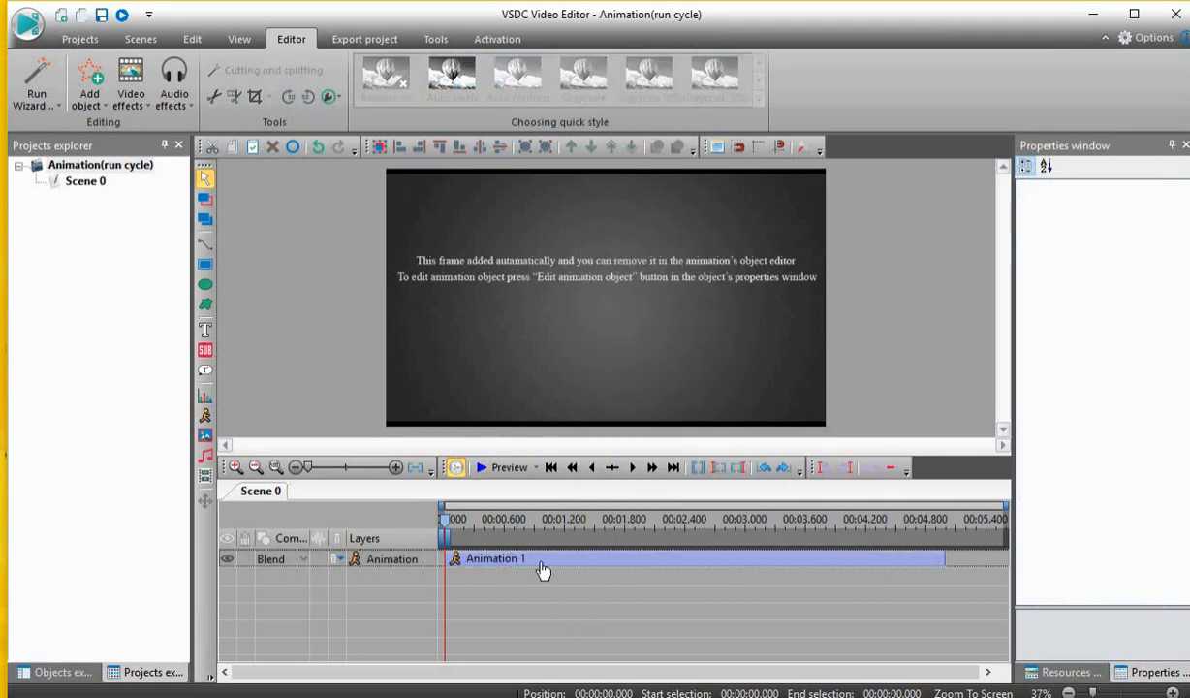
- Open the Animation 1 object's resource for editing and delete its placeholder Embeded.png frame
{"action": "left_click", "coordinate": [541, 563]}
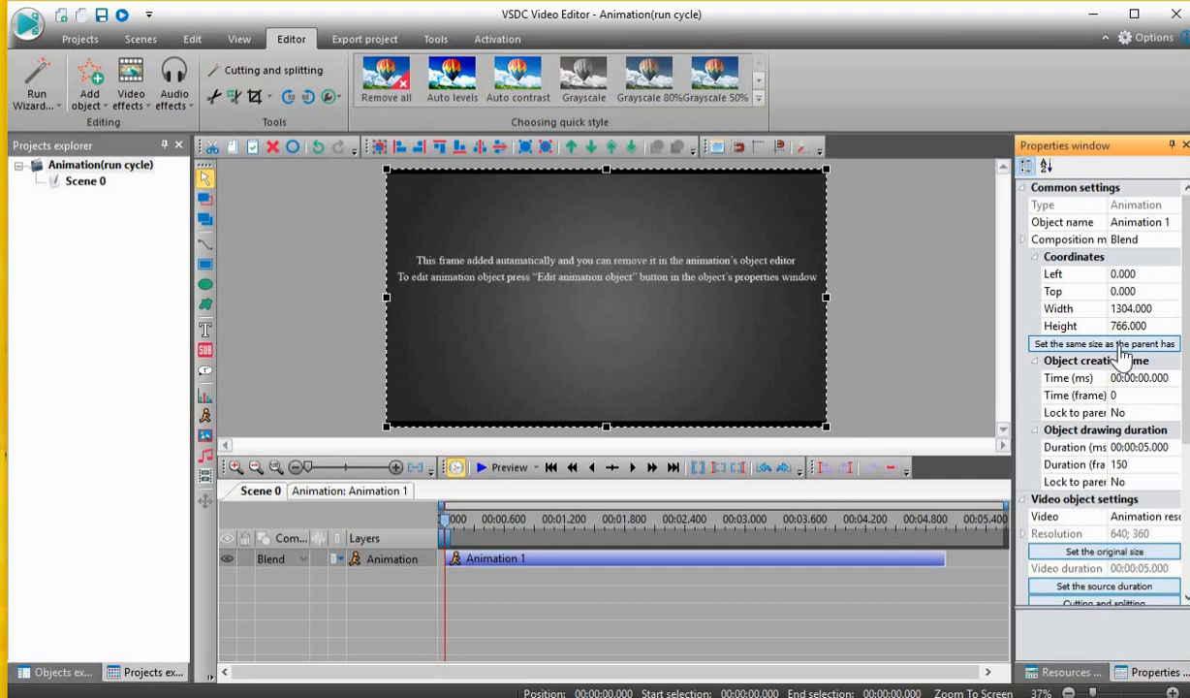
{"action": "scroll", "coordinate": [1120, 334], "scroll_direction": "down", "scroll_amount": 5}
{"action": "scroll", "coordinate": [1116, 291], "scroll_direction": "up", "scroll_amount": 5}
{"action": "scroll", "coordinate": [1129, 378], "scroll_direction": "down", "scroll_amount": 5}
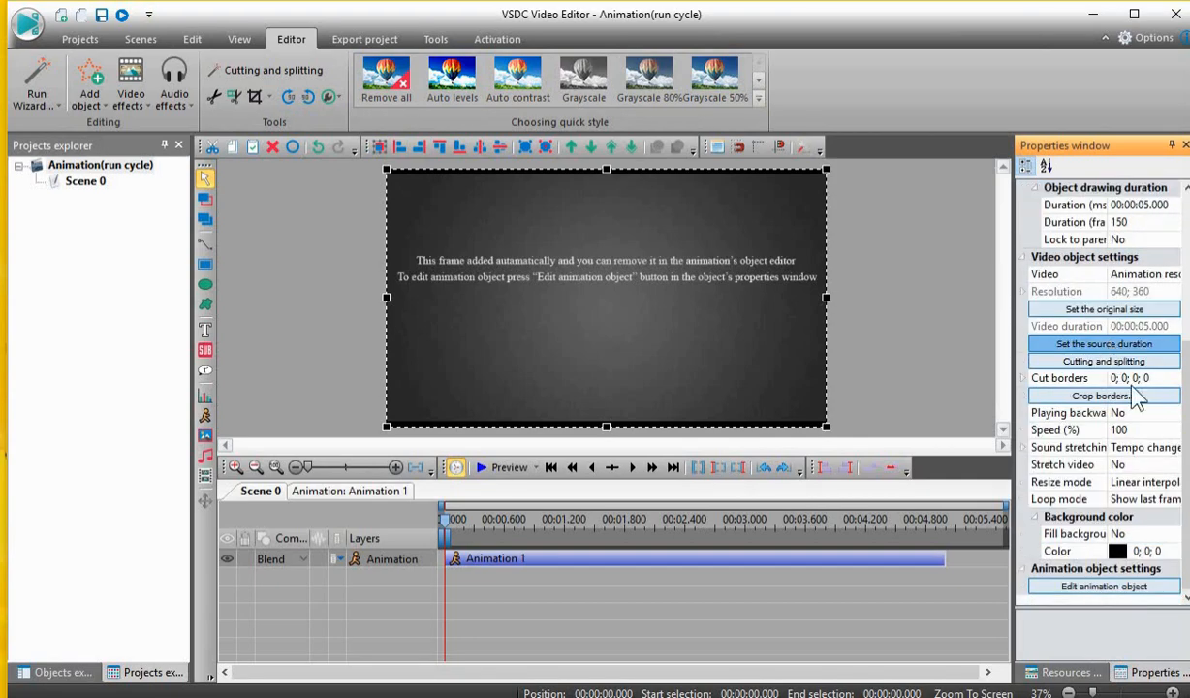
{"action": "left_click", "coordinate": [1104, 587]}
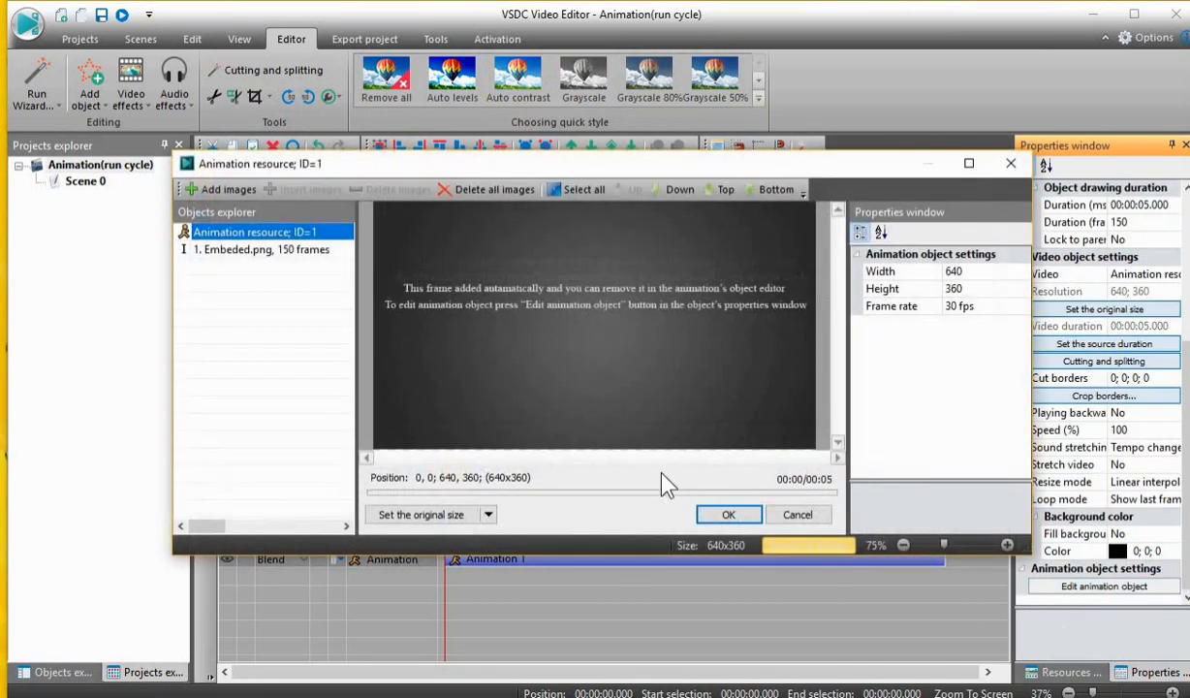
{"action": "left_click", "coordinate": [281, 251]}
{"action": "key", "text": "Delete"}
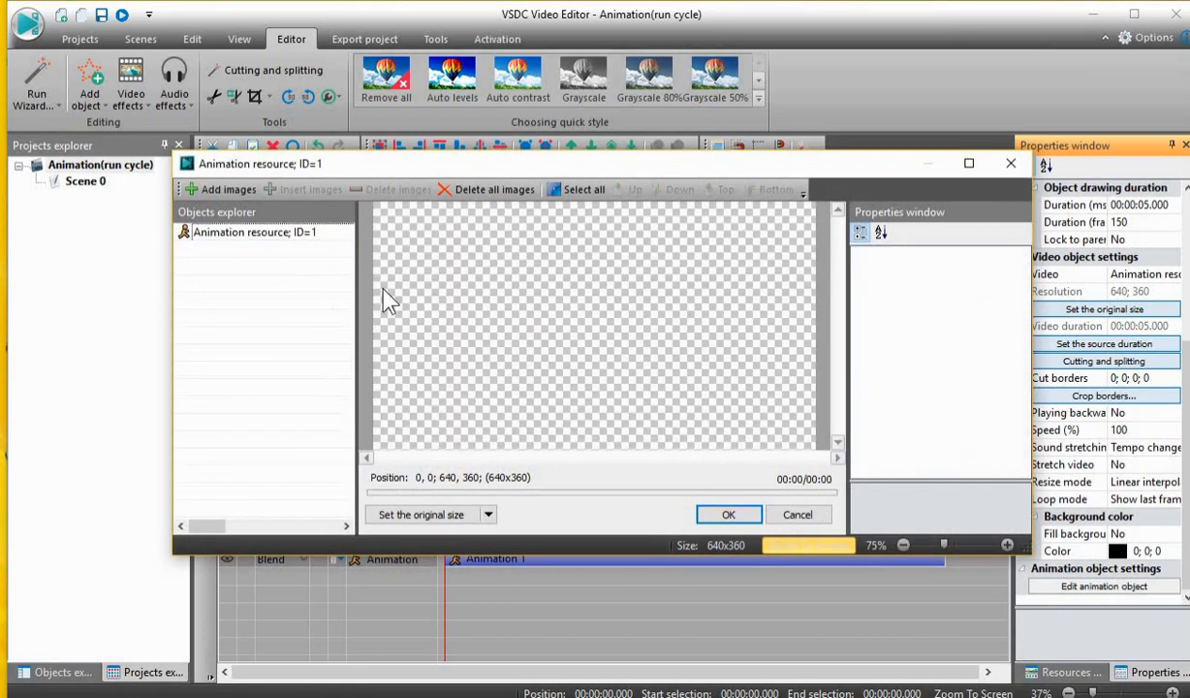
- Start adding images to the animation resource
{"action": "left_click", "coordinate": [217, 189]}
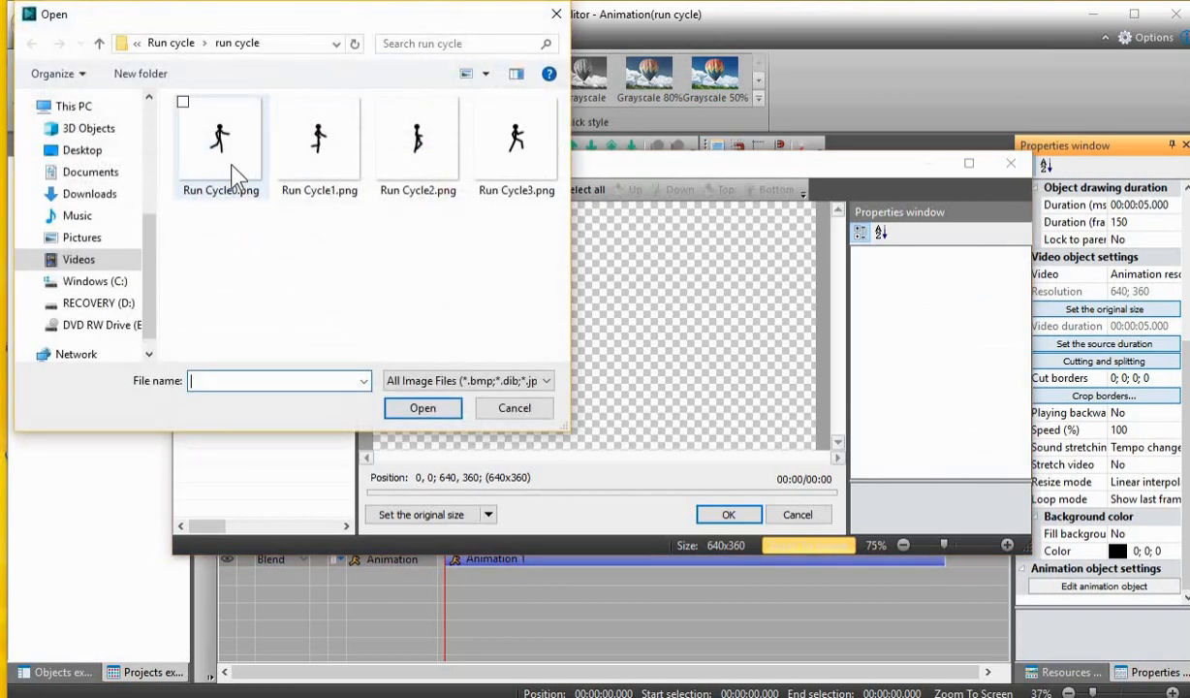
{"action": "left_click", "coordinate": [254, 169]}
{"action": "left_click", "coordinate": [321, 146], "text": "ctrl"}
{"action": "left_click", "coordinate": [390, 147], "text": "ctrl"}
{"action": "left_click", "coordinate": [487, 145], "text": "ctrl"}
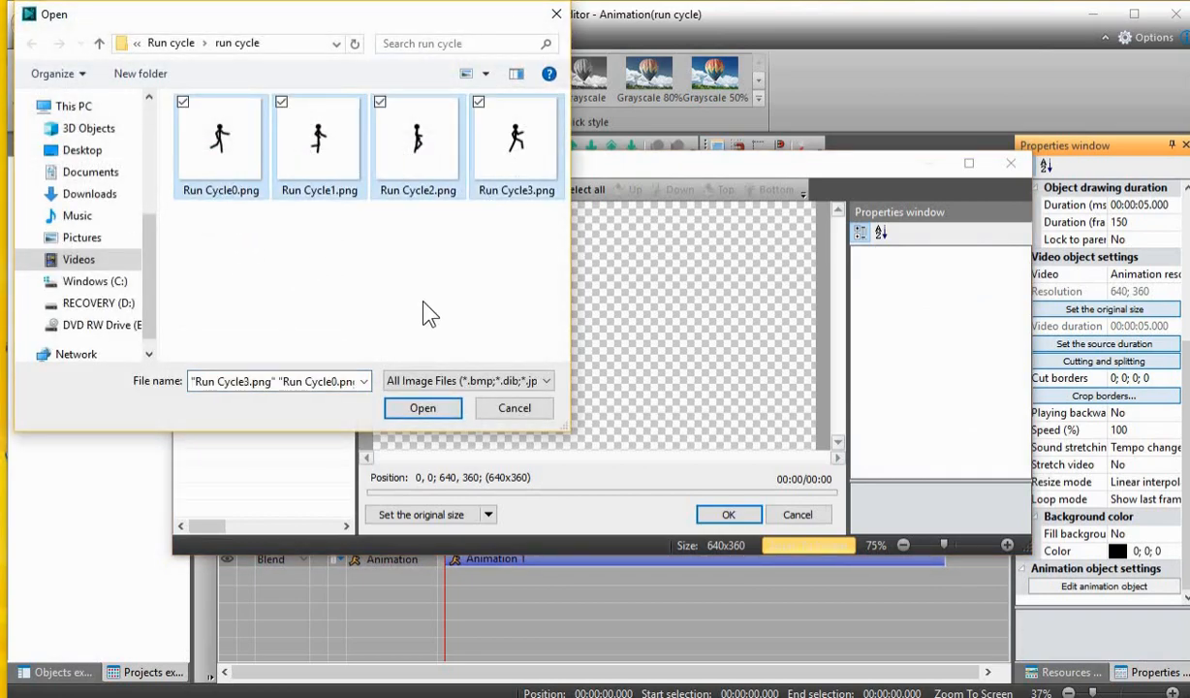
{"action": "left_click", "coordinate": [417, 242]}
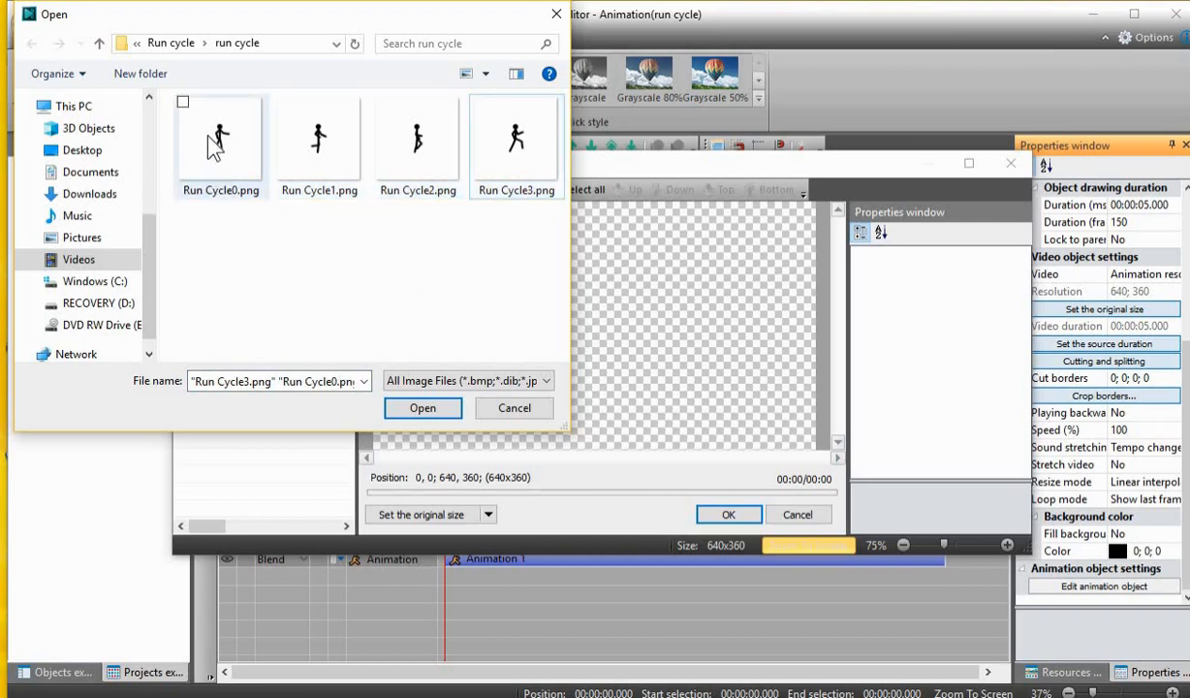
{"action": "mouse_move", "coordinate": [233, 163]}
{"action": "left_mouse_down"}
{"action": "mouse_move", "coordinate": [496, 165]}
{"action": "mouse_move", "coordinate": [239, 165]}
{"action": "mouse_move", "coordinate": [225, 182]}
{"action": "left_mouse_up"}
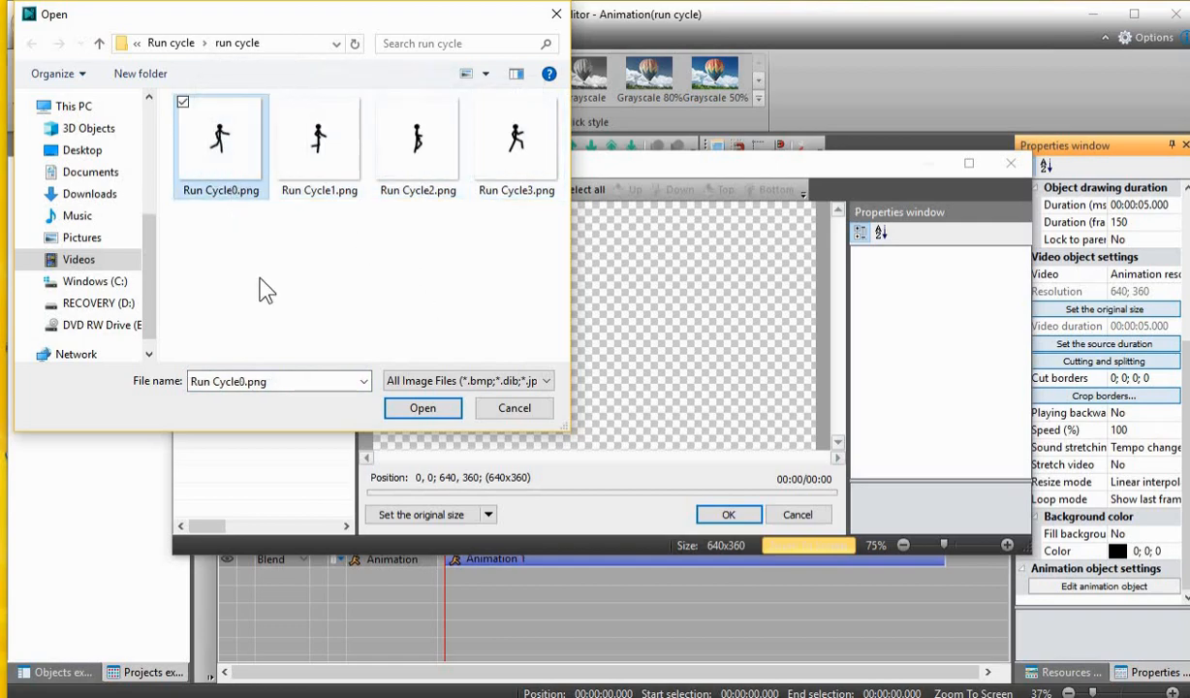
{"action": "left_click", "coordinate": [308, 160], "text": "ctrl"}
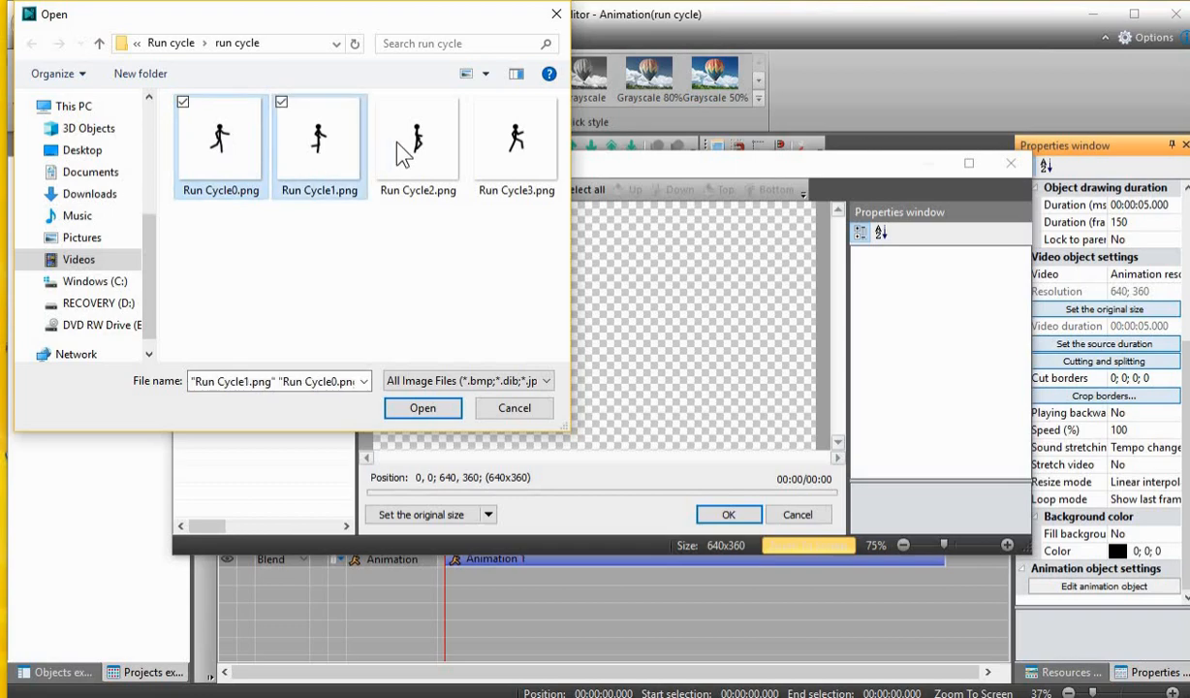
{"action": "left_click", "coordinate": [412, 155], "text": "ctrl"}
{"action": "left_click", "coordinate": [523, 185], "text": "ctrl"}
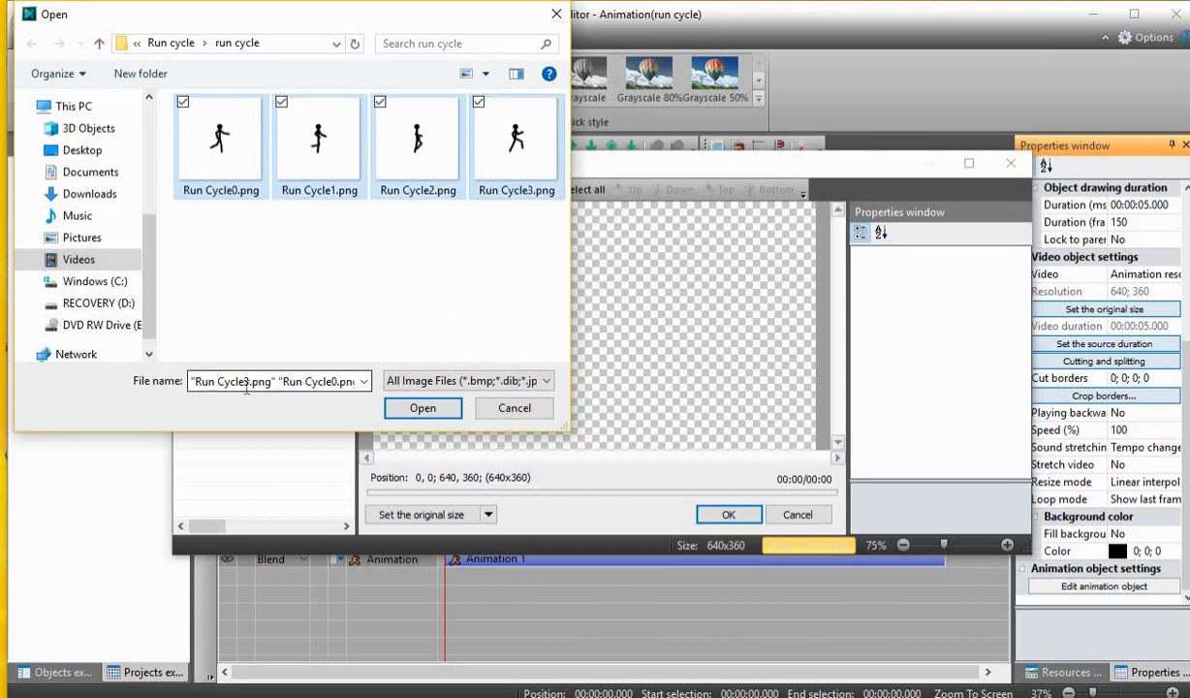
{"action": "left_click", "coordinate": [324, 276]}
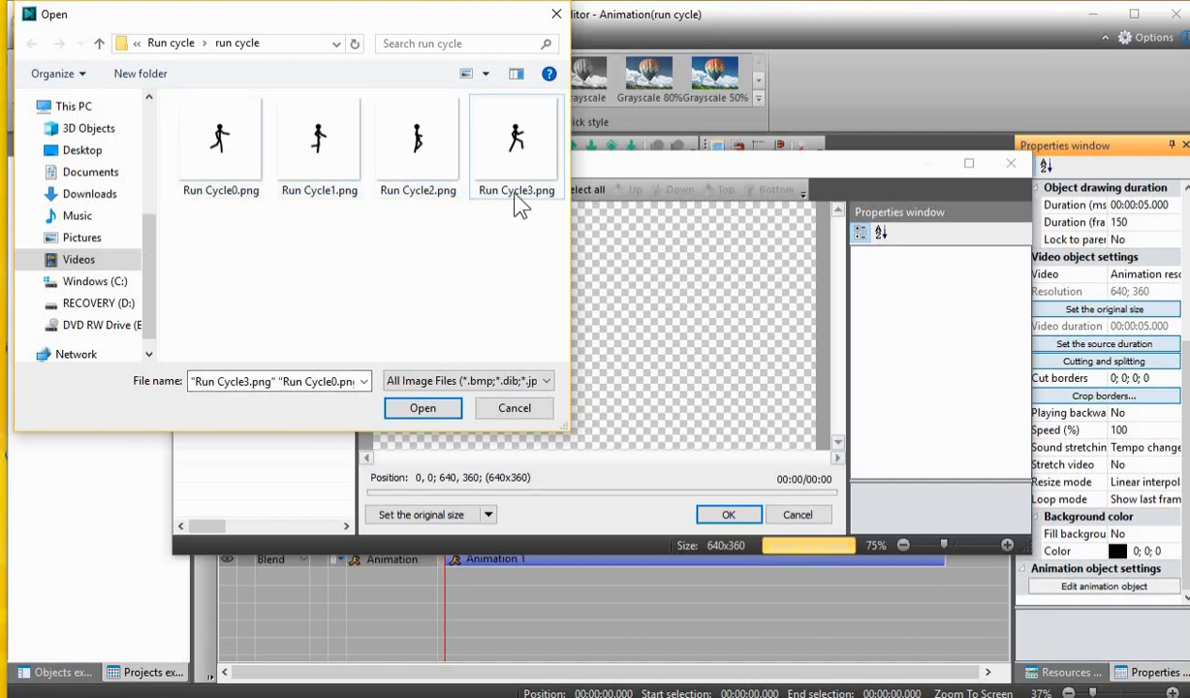
- Select the four frames Run Cycle0.png to Run Cycle3.png and import them into the animation resource
{"action": "left_click", "coordinate": [521, 143]}
{"action": "left_click", "coordinate": [327, 171], "text": "shift"}
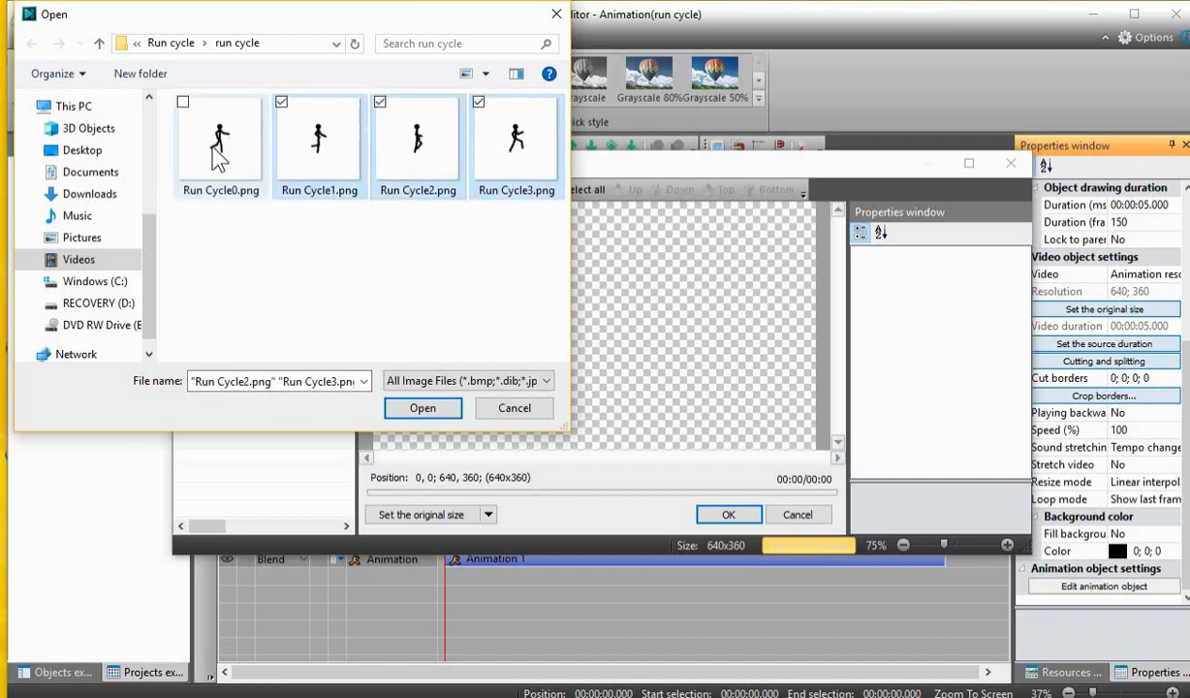
{"action": "left_click", "coordinate": [218, 160], "text": "ctrl"}
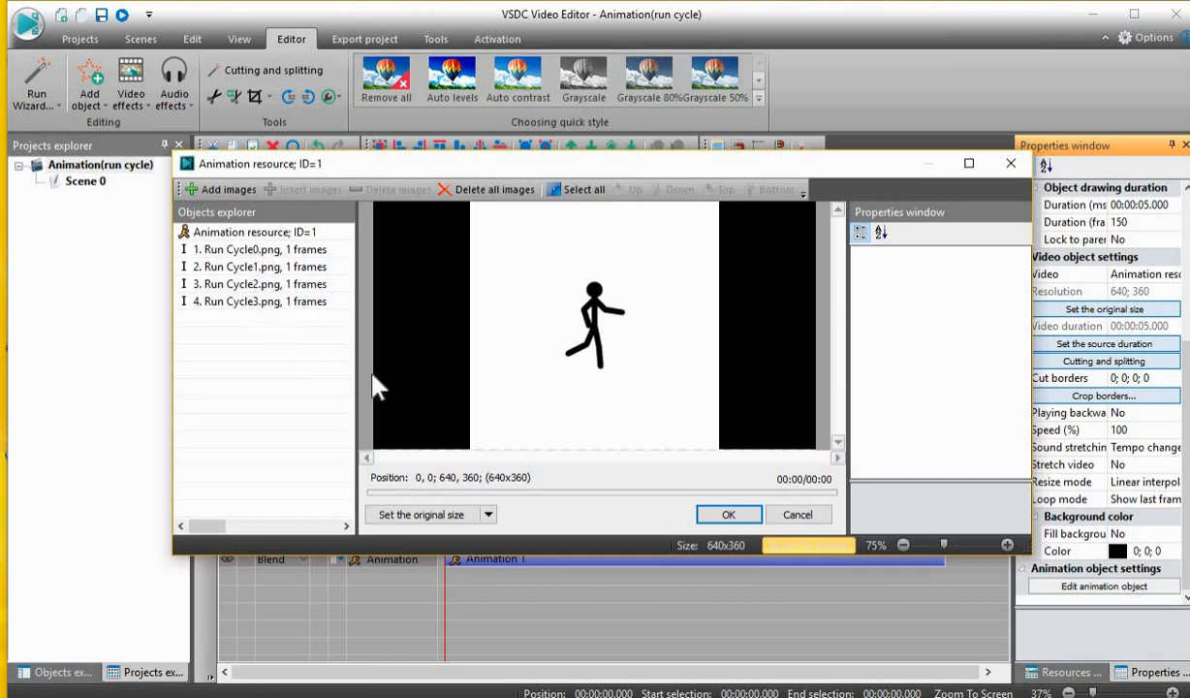
- Try to set the frames to the maximum size in accordance with the object's aspect ratio
{"action": "left_click", "coordinate": [489, 516]}
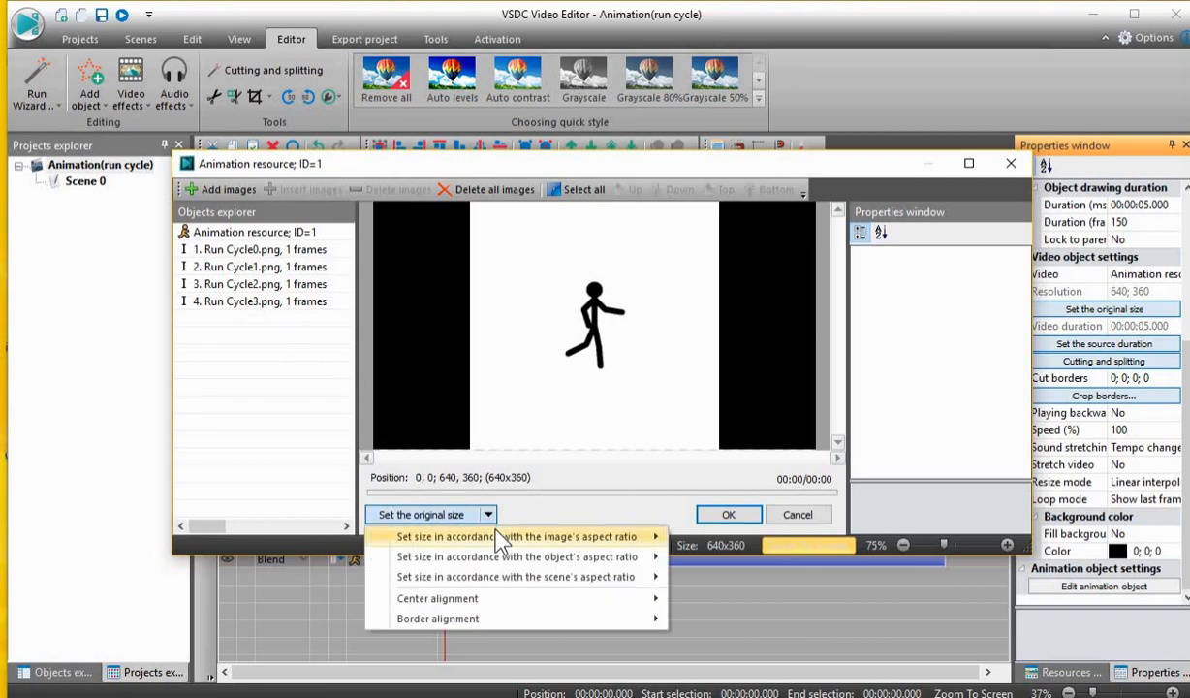
{"action": "mouse_move", "coordinate": [499, 541]}
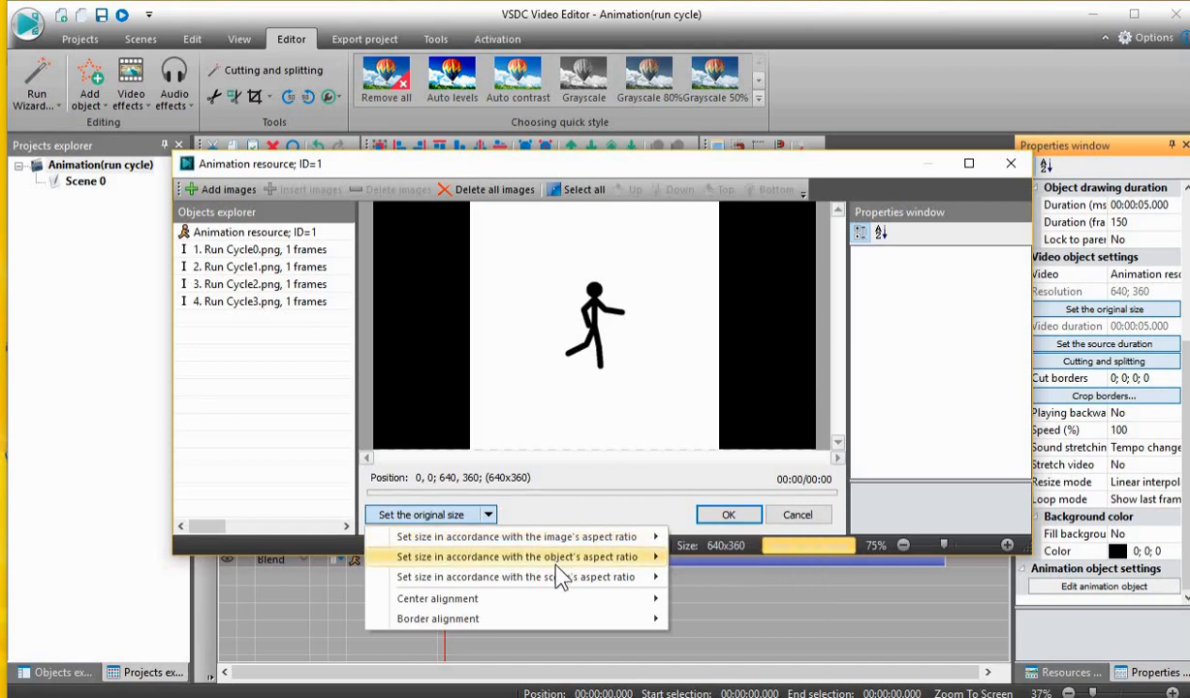
{"action": "mouse_move", "coordinate": [564, 586]}
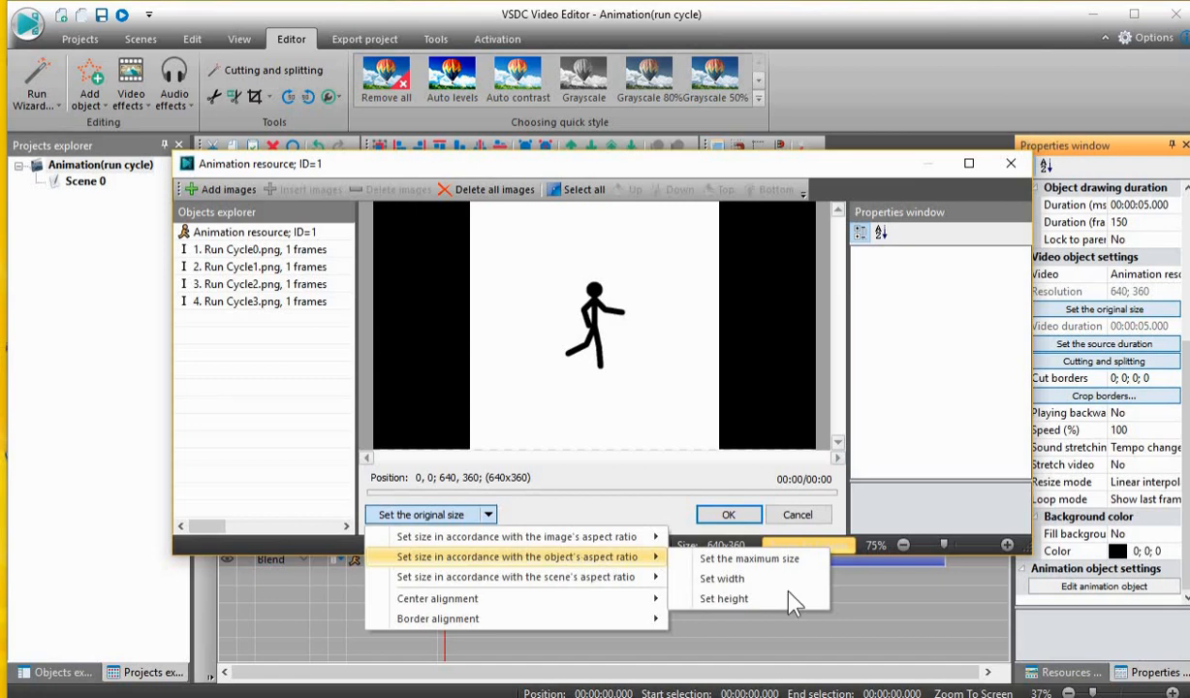
{"action": "left_click", "coordinate": [746, 559]}
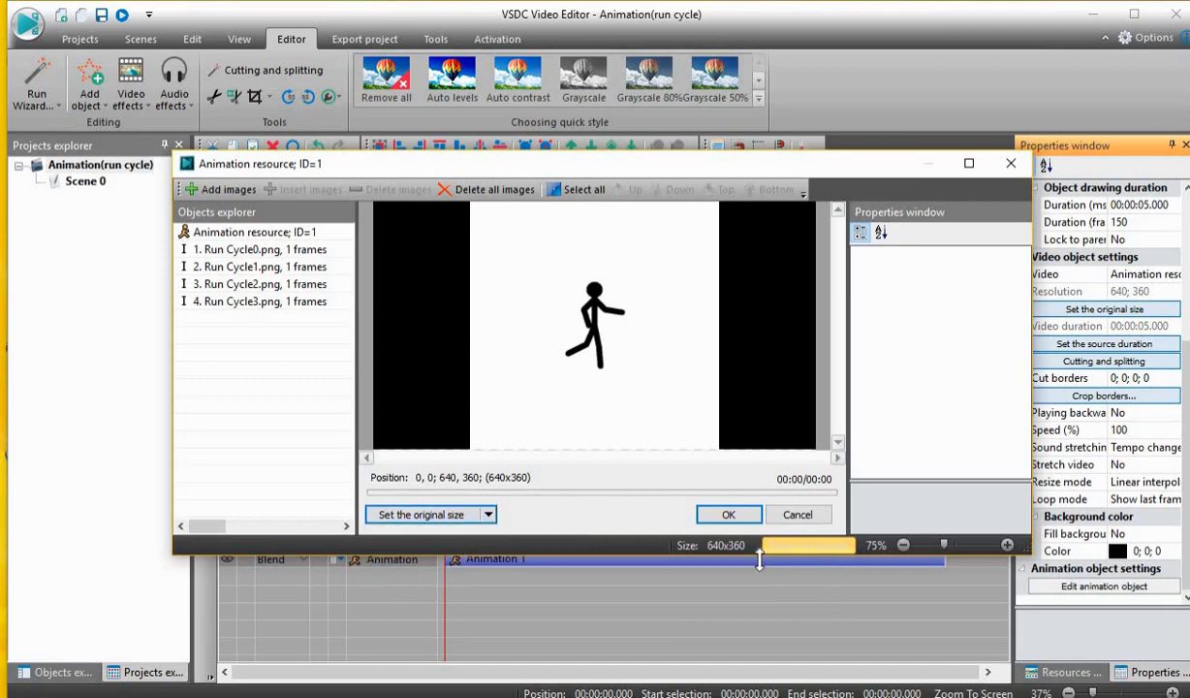
- Try the original size and the set width options based on the image's aspect ratio, and check the center alignment choices
{"action": "left_click", "coordinate": [488, 514]}
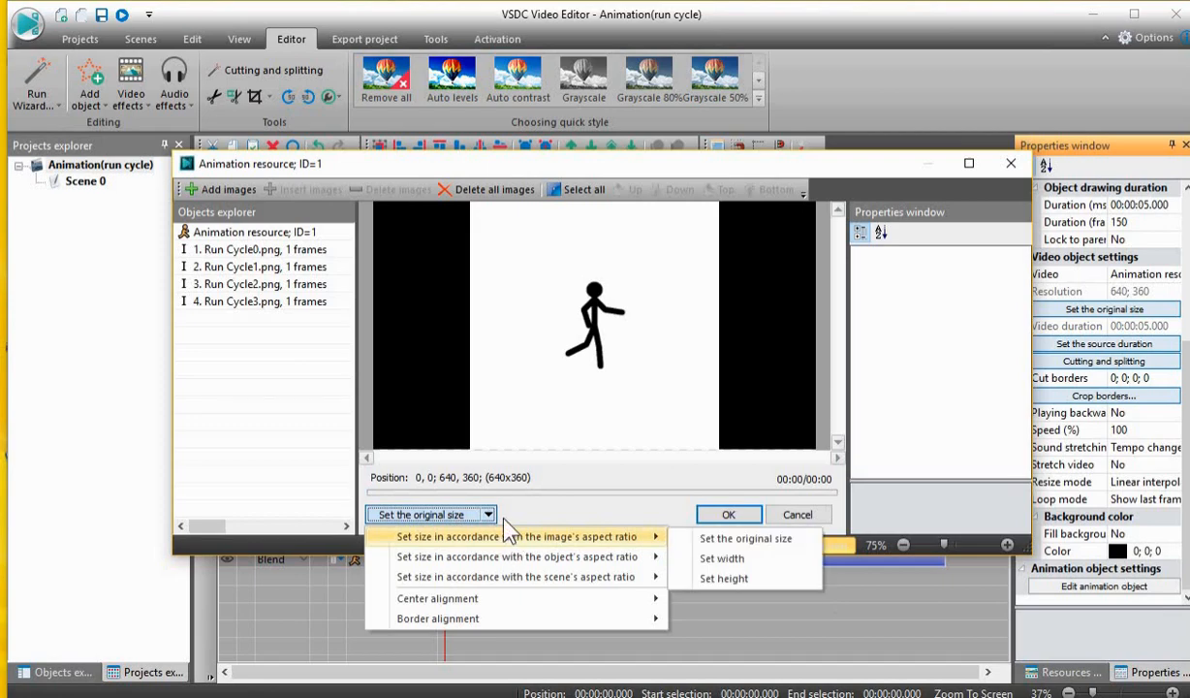
{"action": "left_click", "coordinate": [719, 538]}
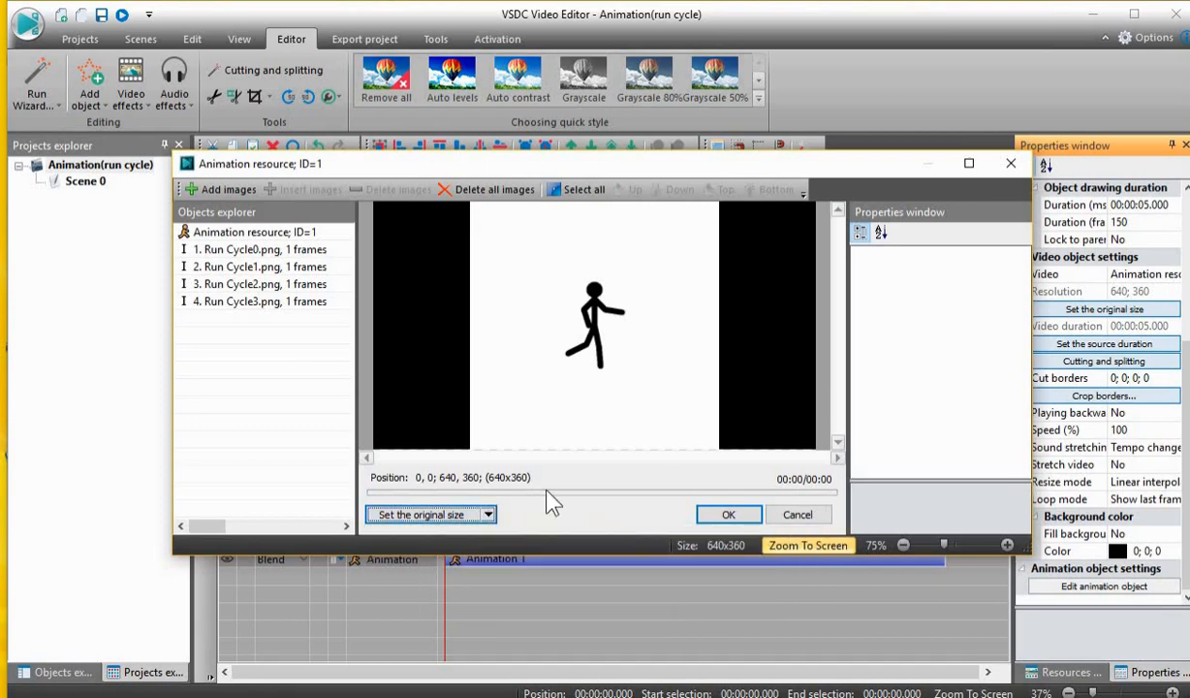
{"action": "left_click", "coordinate": [488, 515]}
{"action": "mouse_move", "coordinate": [581, 536]}
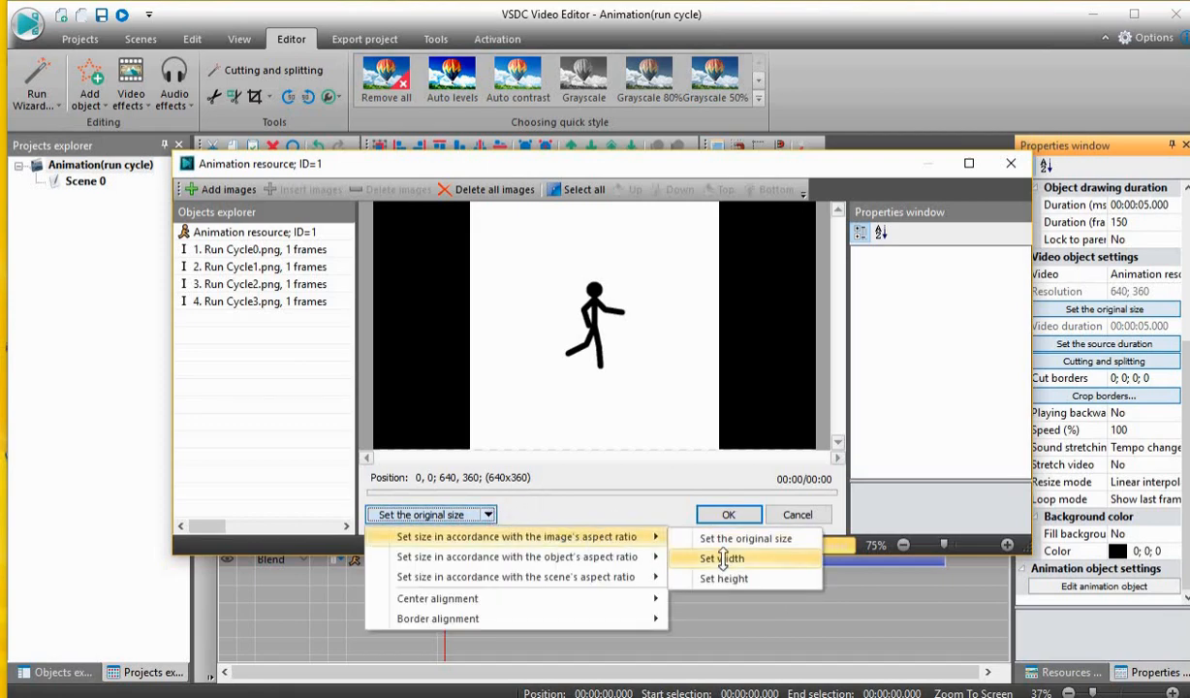
{"action": "left_click", "coordinate": [722, 560]}
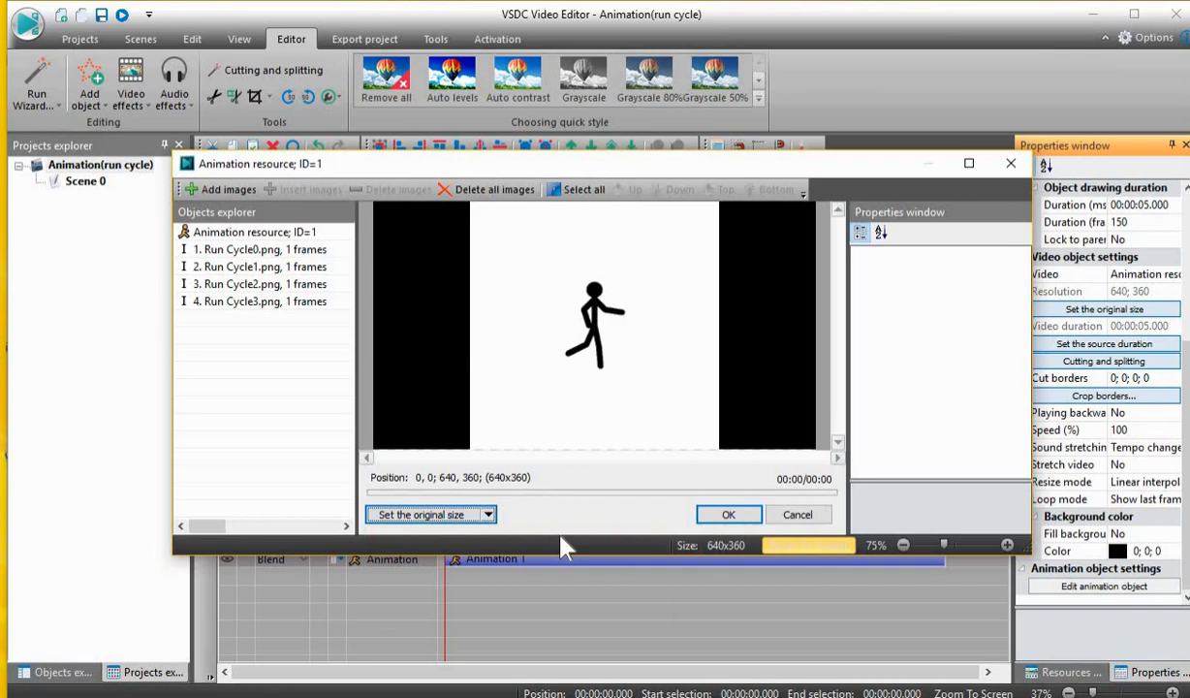
{"action": "left_click", "coordinate": [489, 515]}
{"action": "mouse_move", "coordinate": [548, 601]}
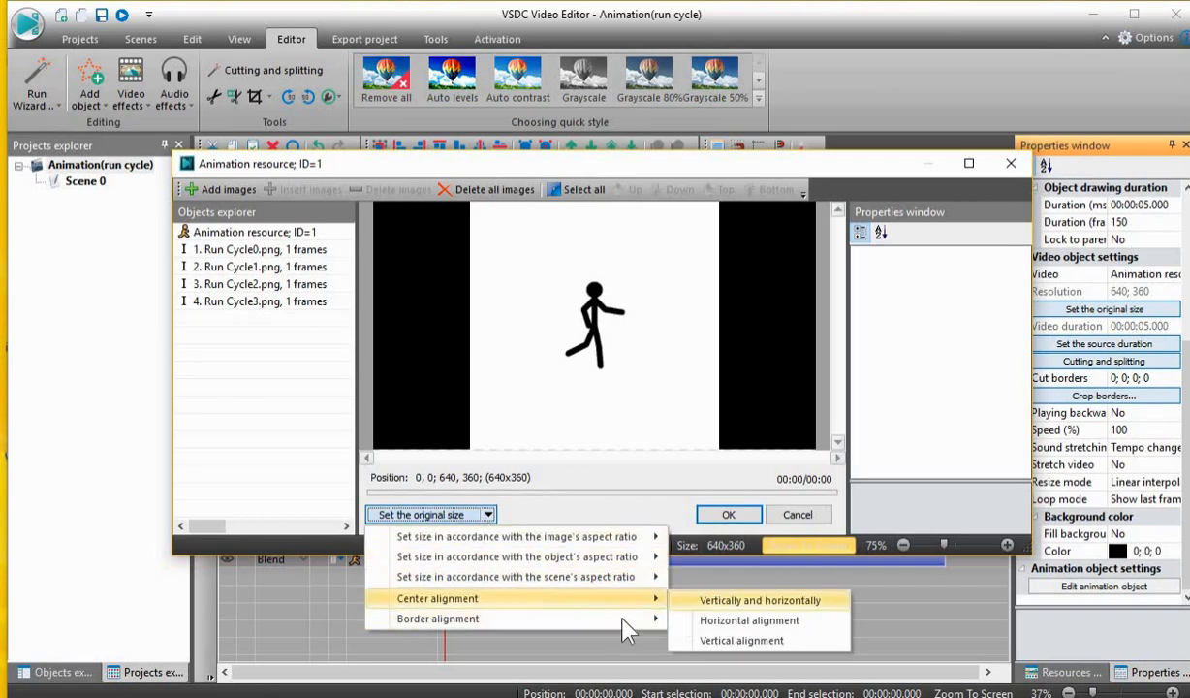
{"action": "left_click", "coordinate": [459, 472]}
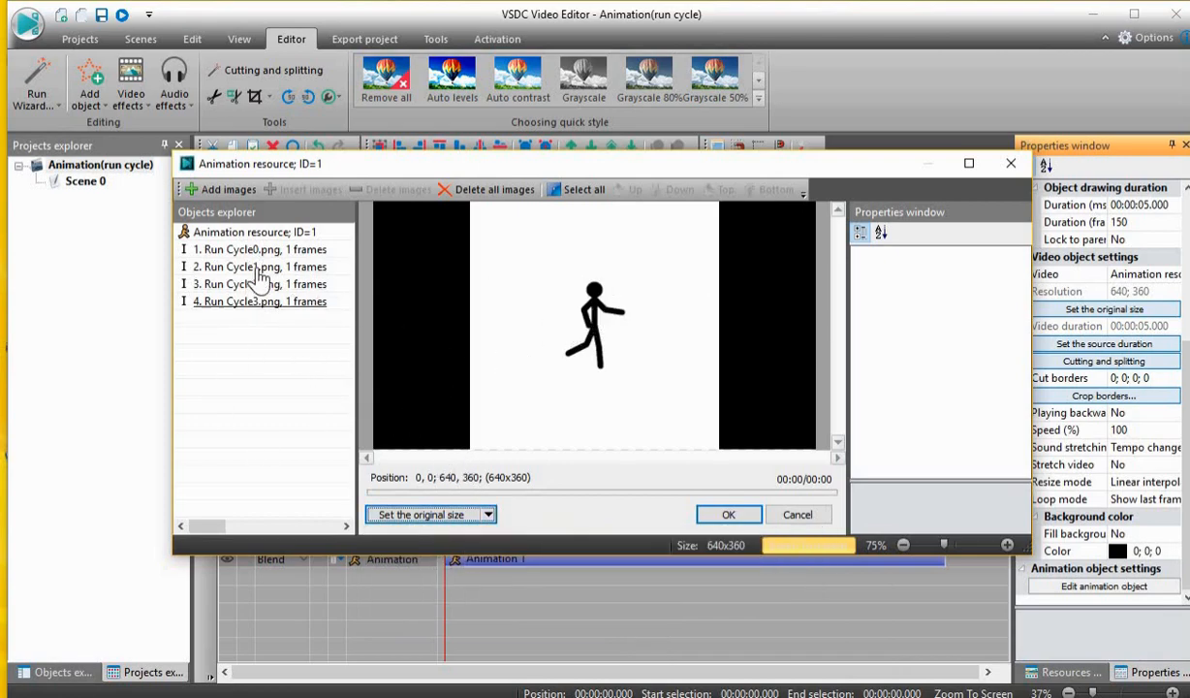
- Set the width of the Run Cycle0.png frame to 300
{"action": "left_click", "coordinate": [208, 250]}
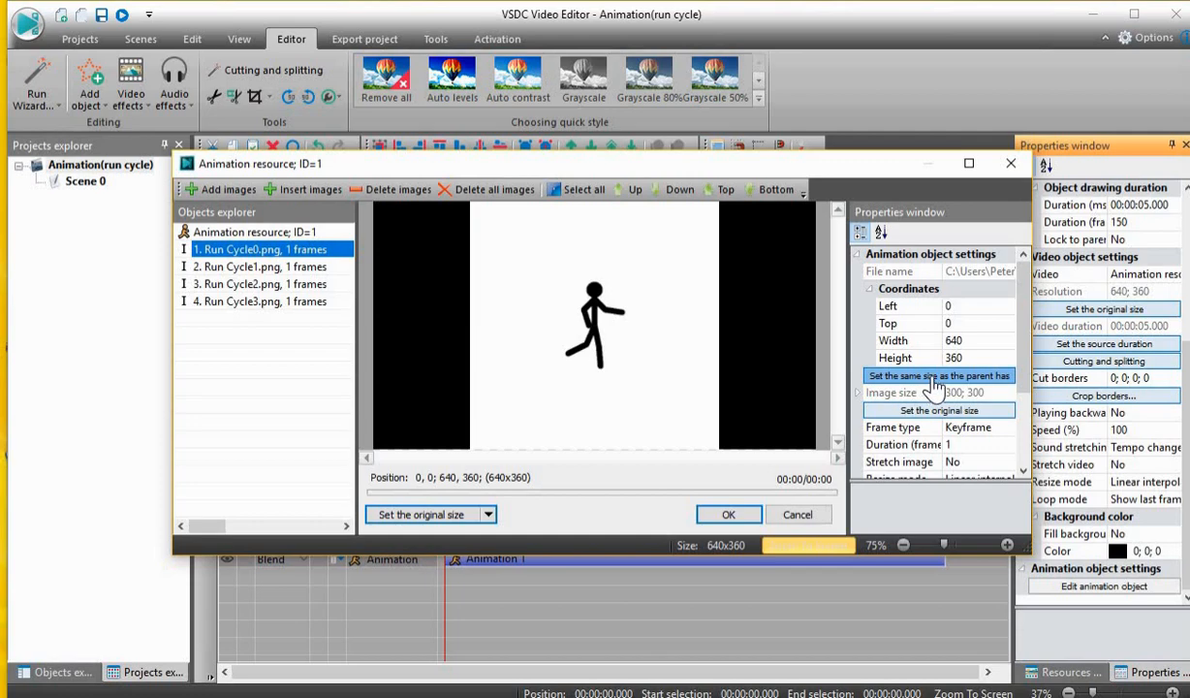
{"action": "left_click", "coordinate": [974, 341]}
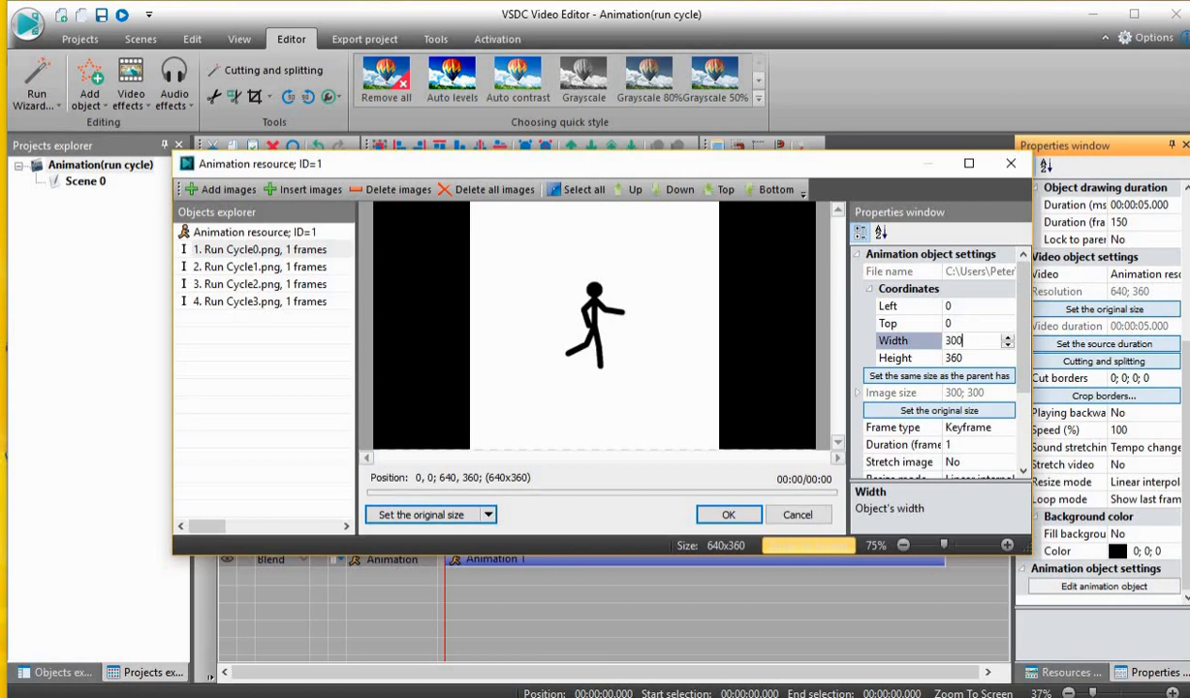
{"action": "type", "text": "300"}
{"action": "key", "text": "Return"}
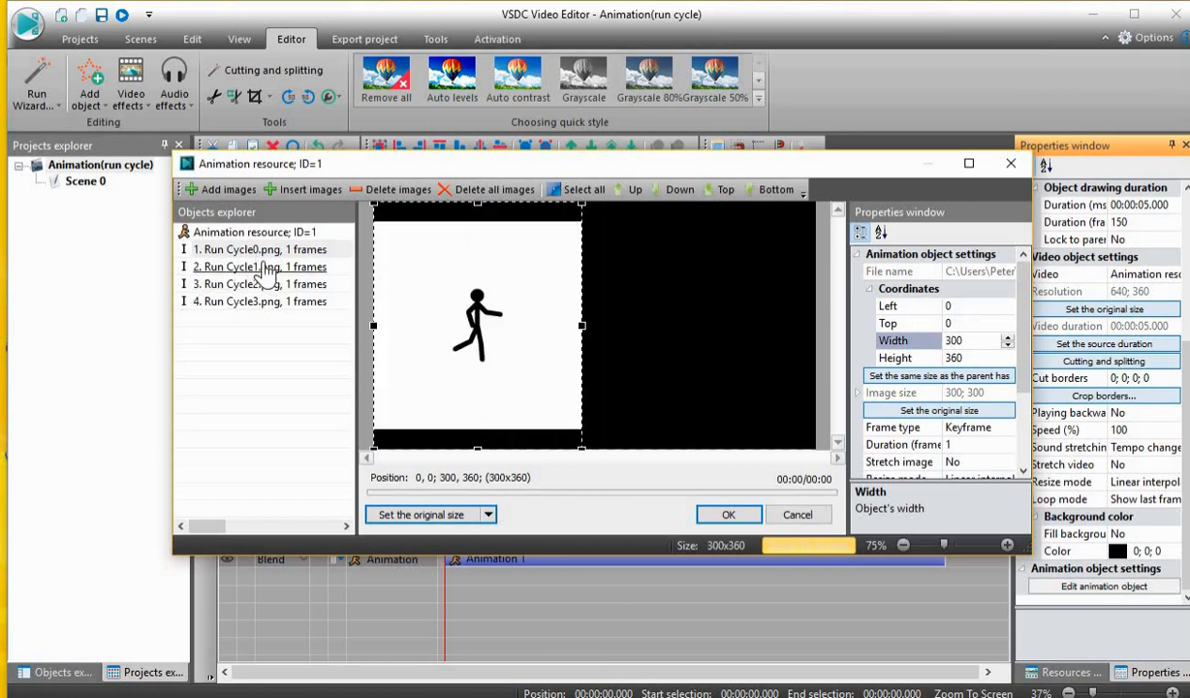
- Restore the Run Cycle0.png frame to the same size as its parent
{"action": "left_click", "coordinate": [260, 268]}
{"action": "left_click", "coordinate": [257, 249]}
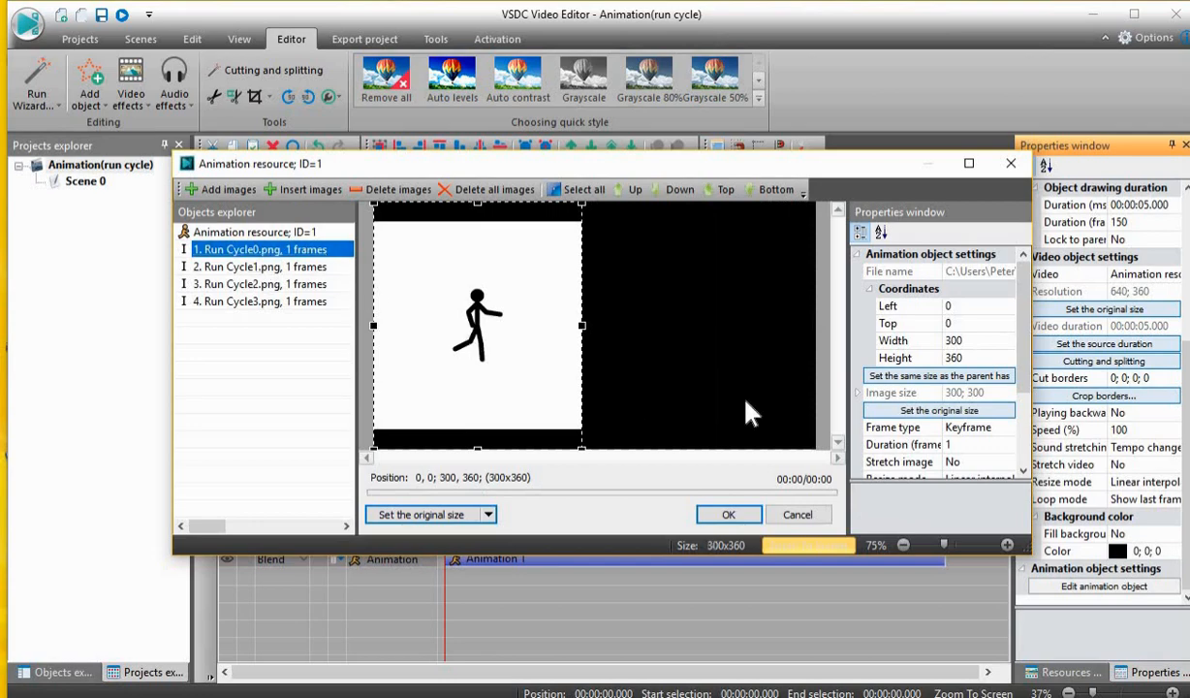
{"action": "left_click", "coordinate": [890, 382]}
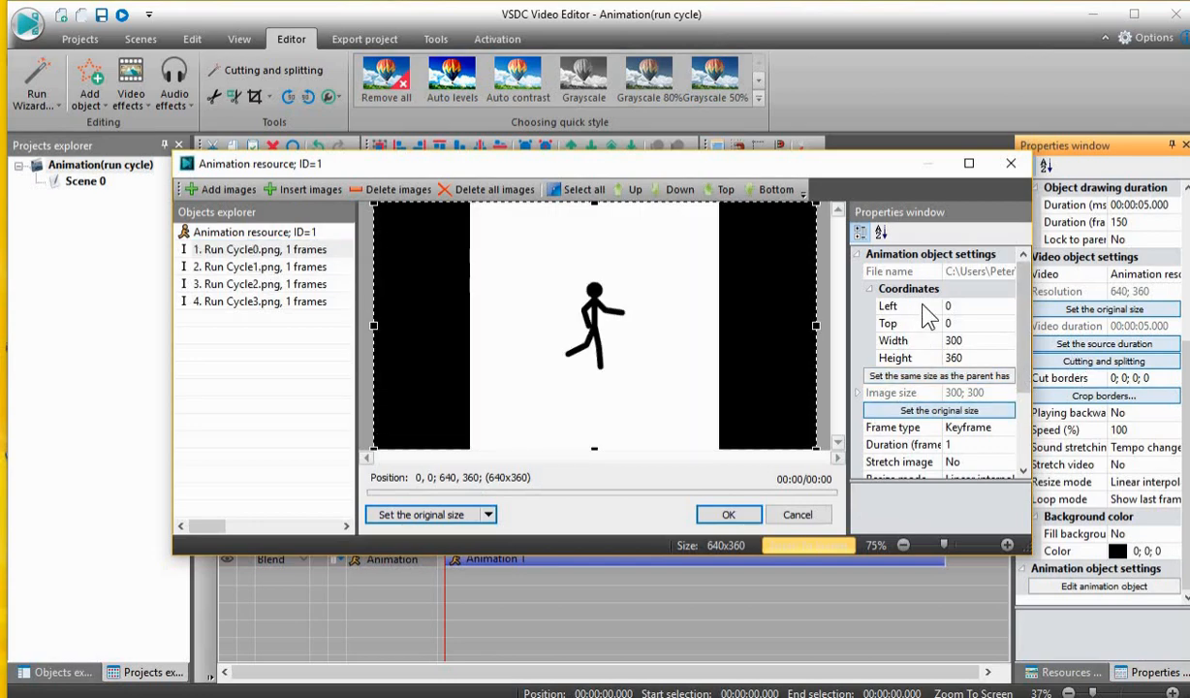
- Try Stretch image set to Yes on the Run Cycle0.png frame, and set it back to No
{"action": "scroll", "coordinate": [931, 315], "scroll_direction": "down", "scroll_amount": 1}
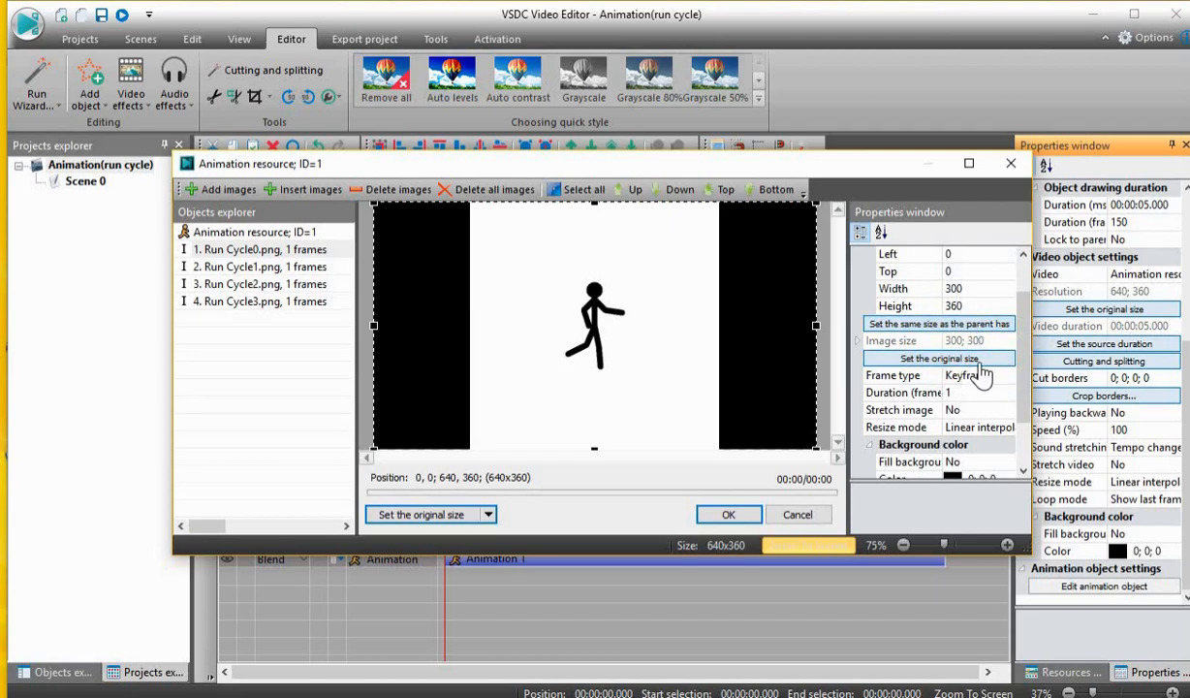
{"action": "scroll", "coordinate": [974, 398], "scroll_direction": "down", "scroll_amount": 1}
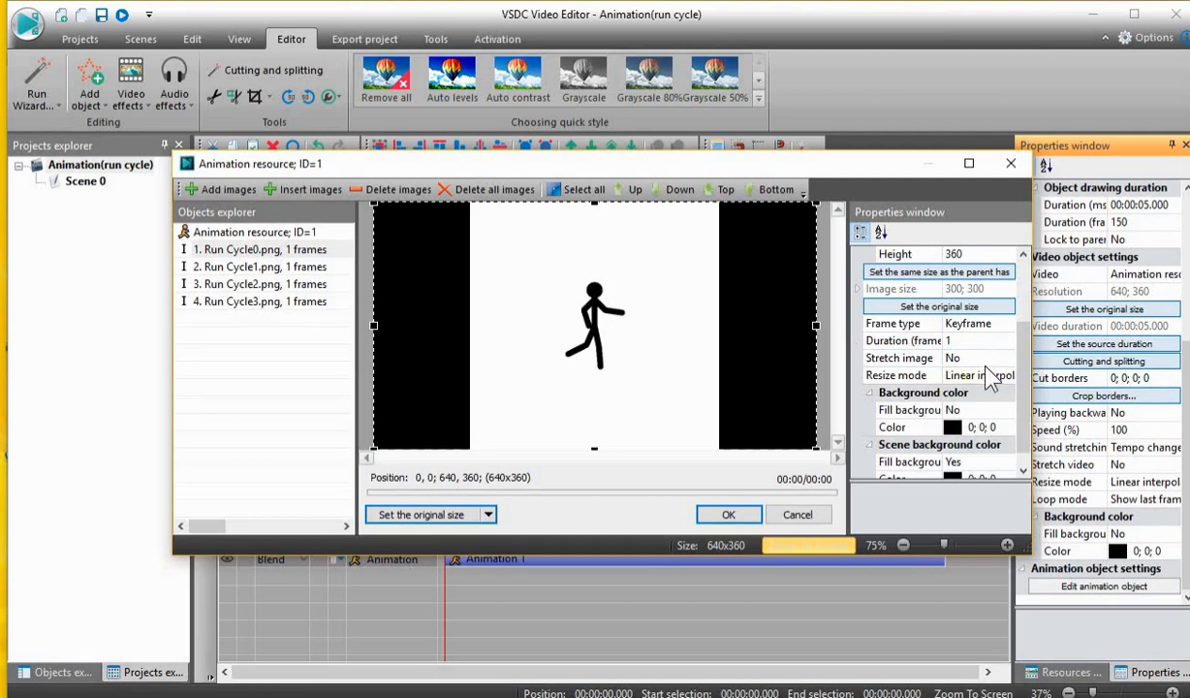
{"action": "left_click", "coordinate": [976, 359]}
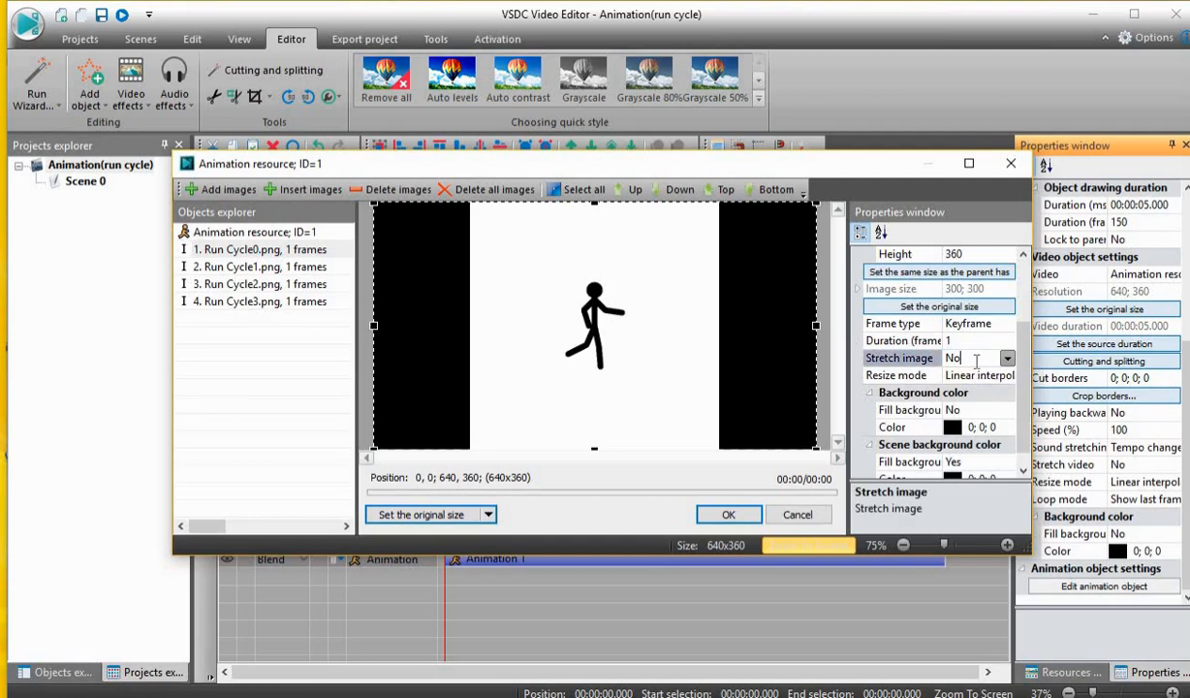
{"action": "left_click", "coordinate": [1008, 361]}
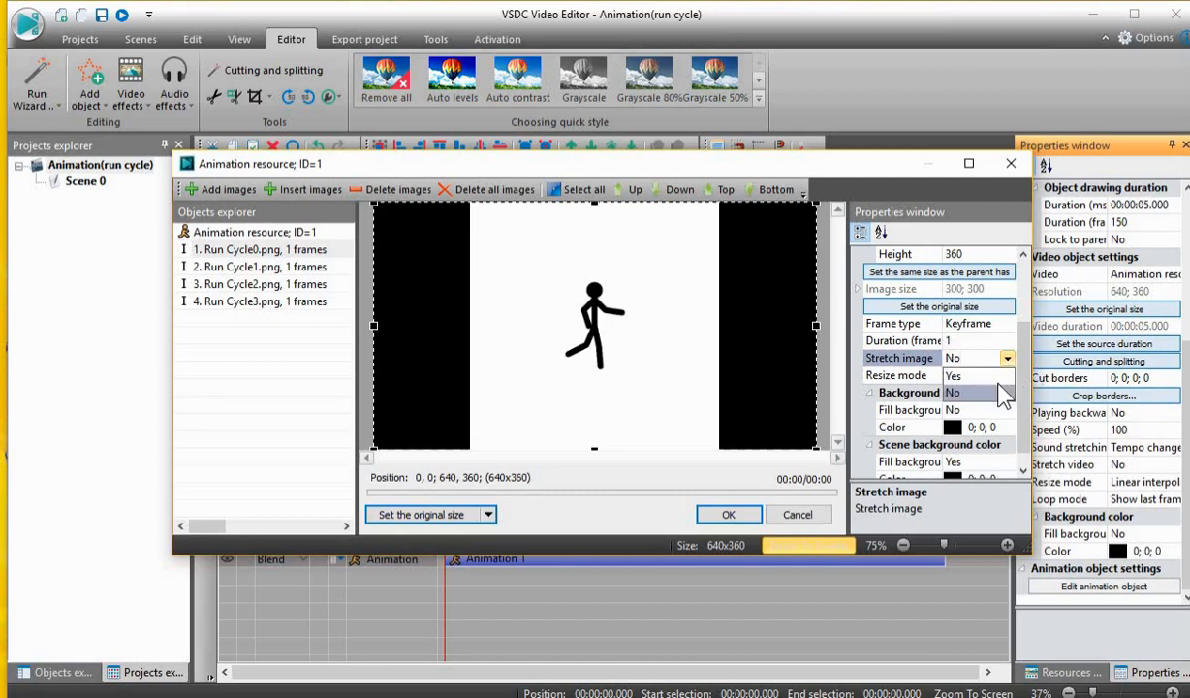
{"action": "left_click", "coordinate": [1007, 388]}
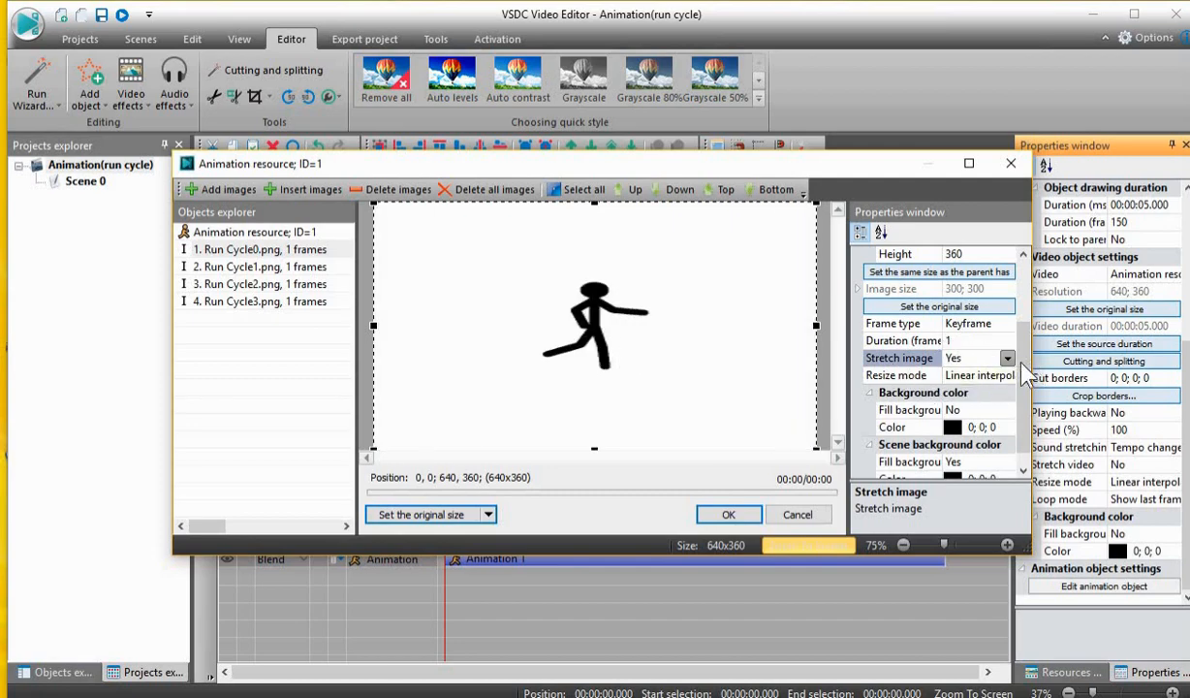
{"action": "left_click", "coordinate": [1008, 359]}
{"action": "left_click", "coordinate": [992, 393]}
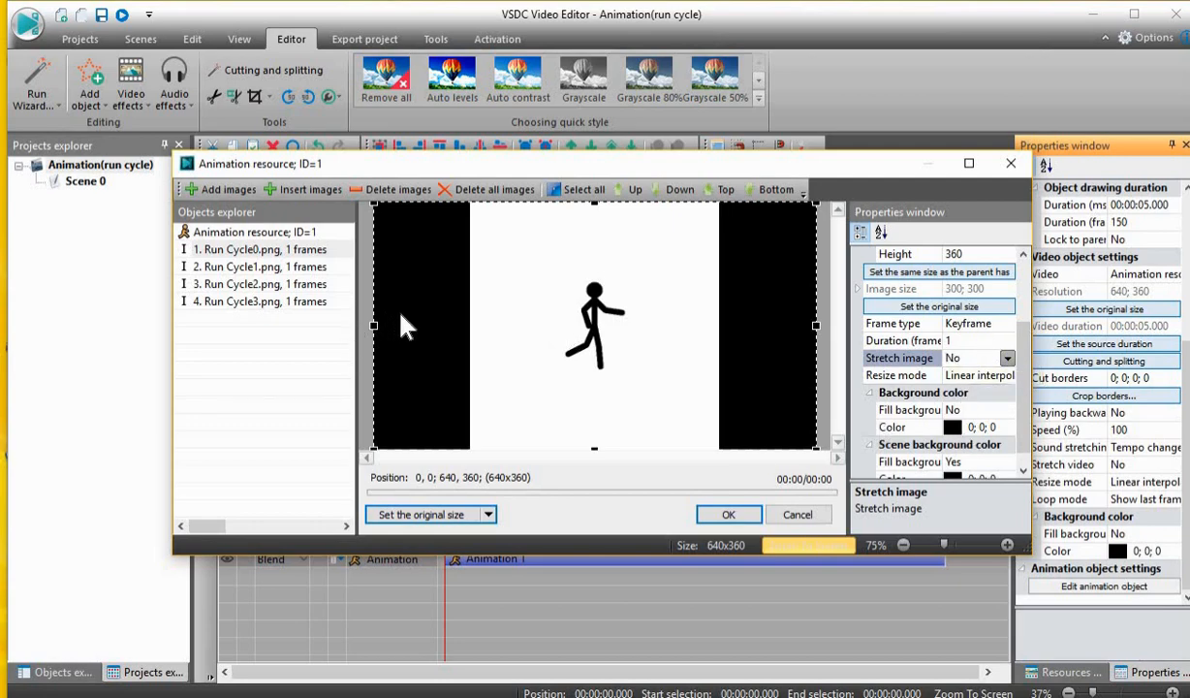
- Set the background color of the Run Cycle0.png frame to pink, hex FF0080, and select the frame in the preview
{"action": "left_click", "coordinate": [949, 429]}
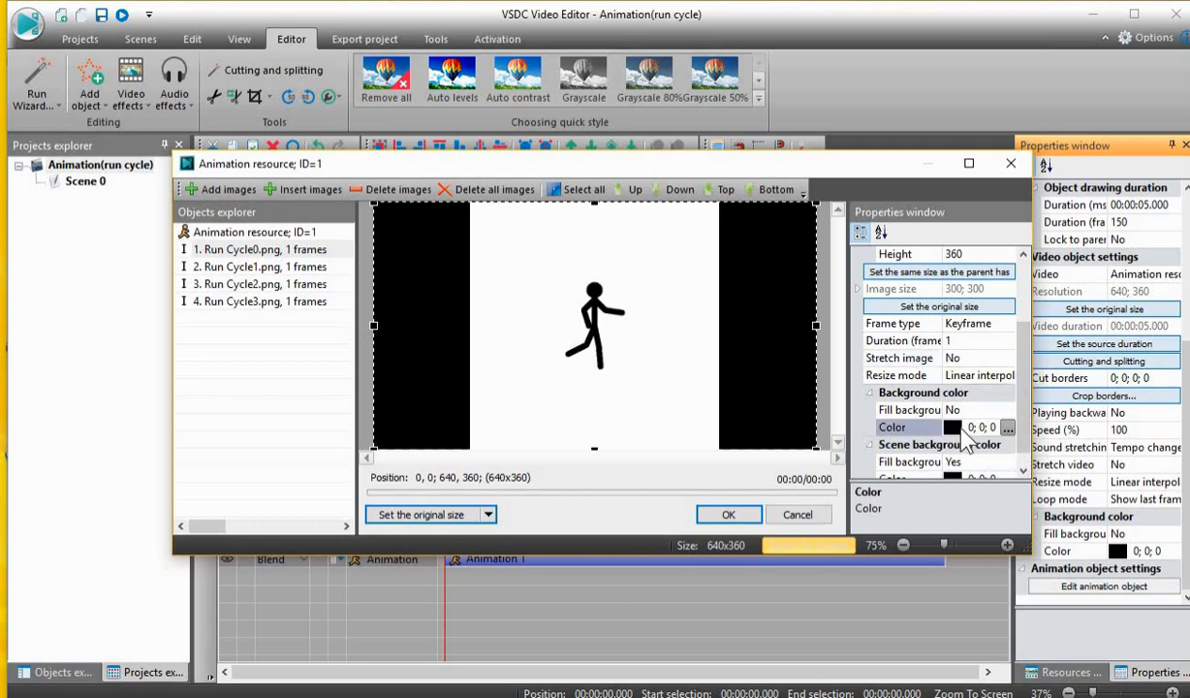
{"action": "left_click", "coordinate": [1008, 427]}
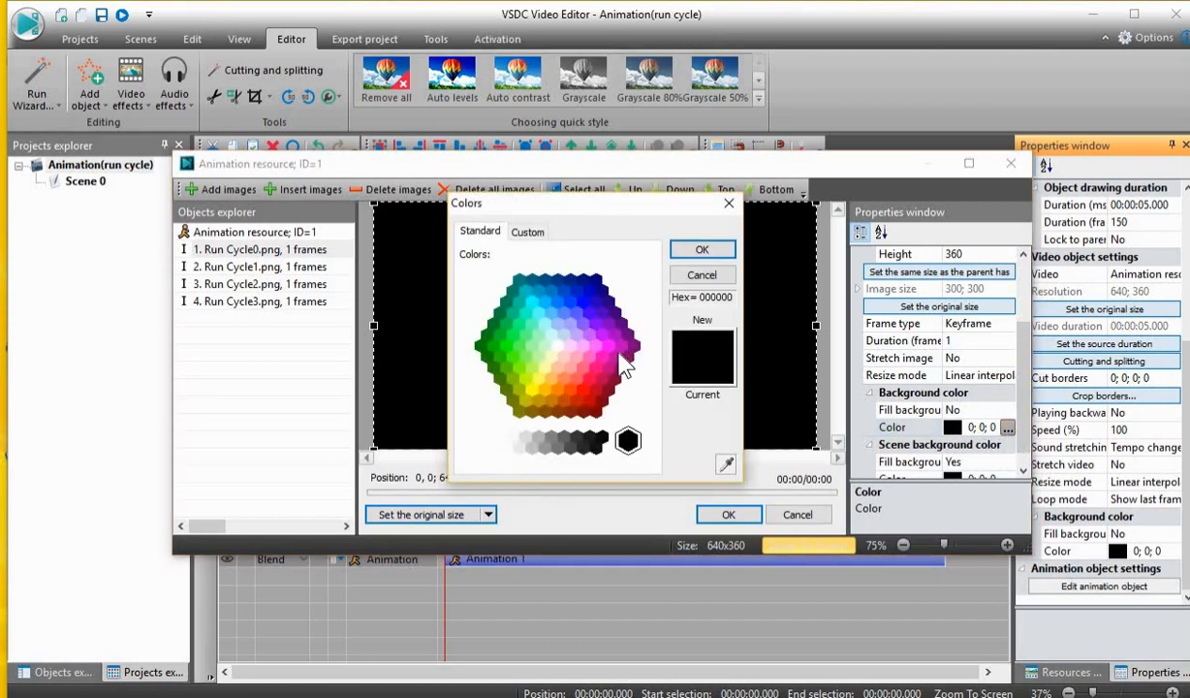
{"action": "left_click", "coordinate": [597, 370]}
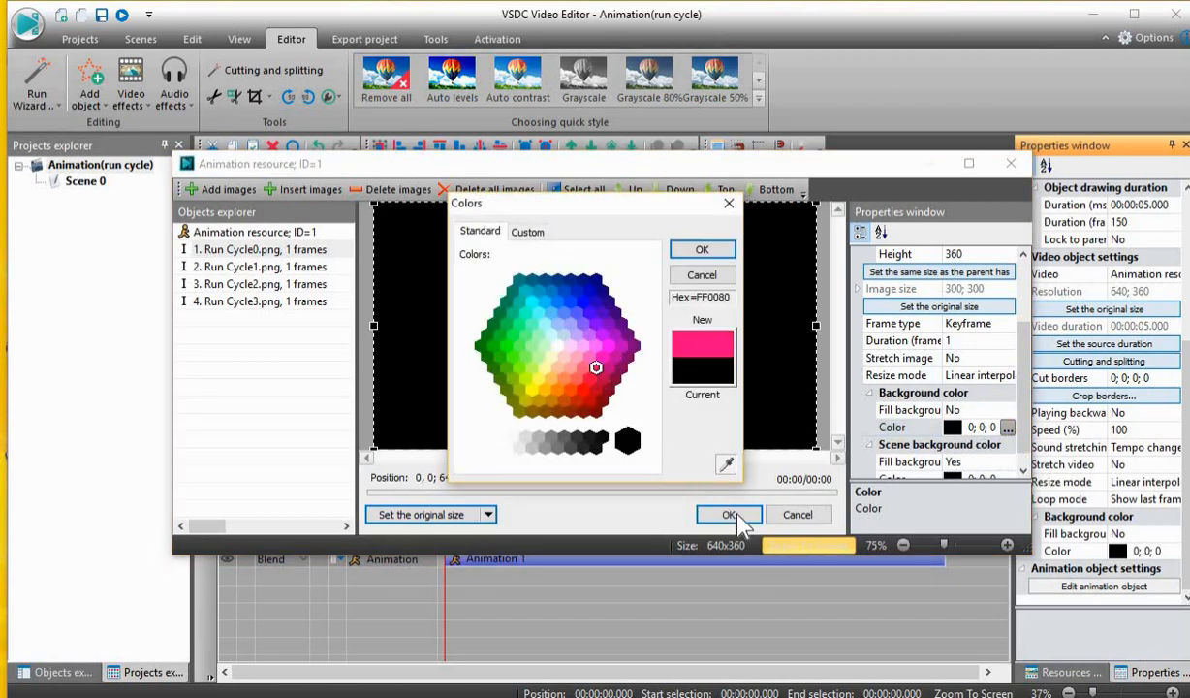
{"action": "left_click", "coordinate": [700, 251]}
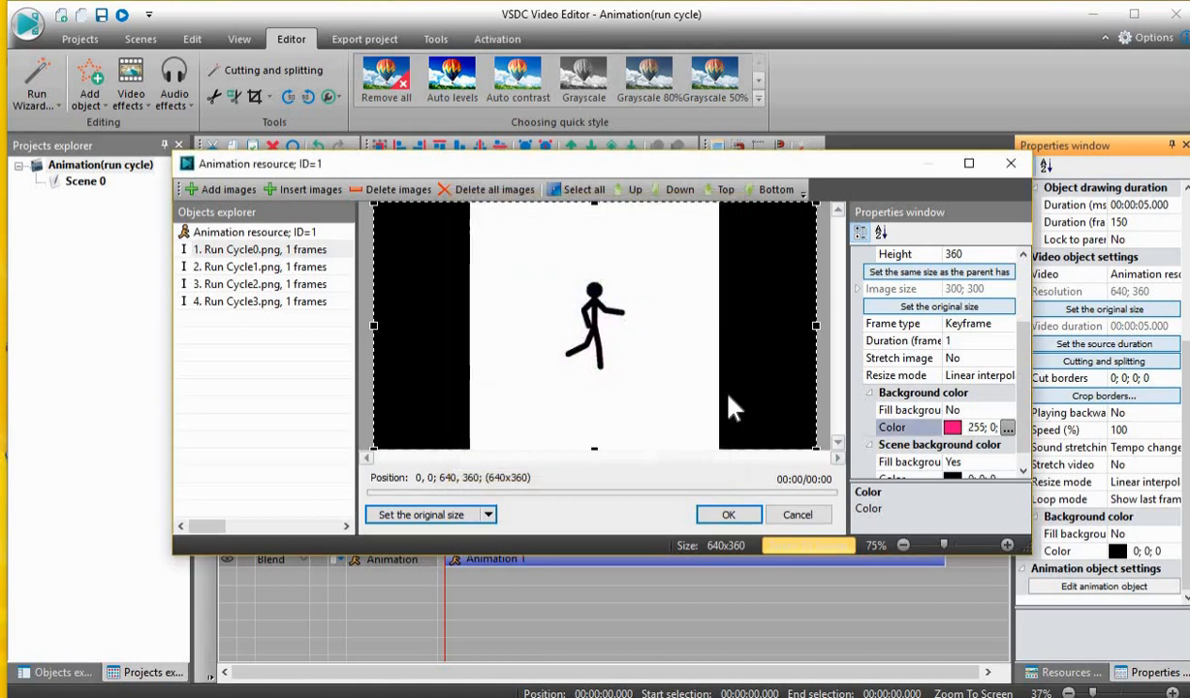
{"action": "left_click", "coordinate": [596, 312]}
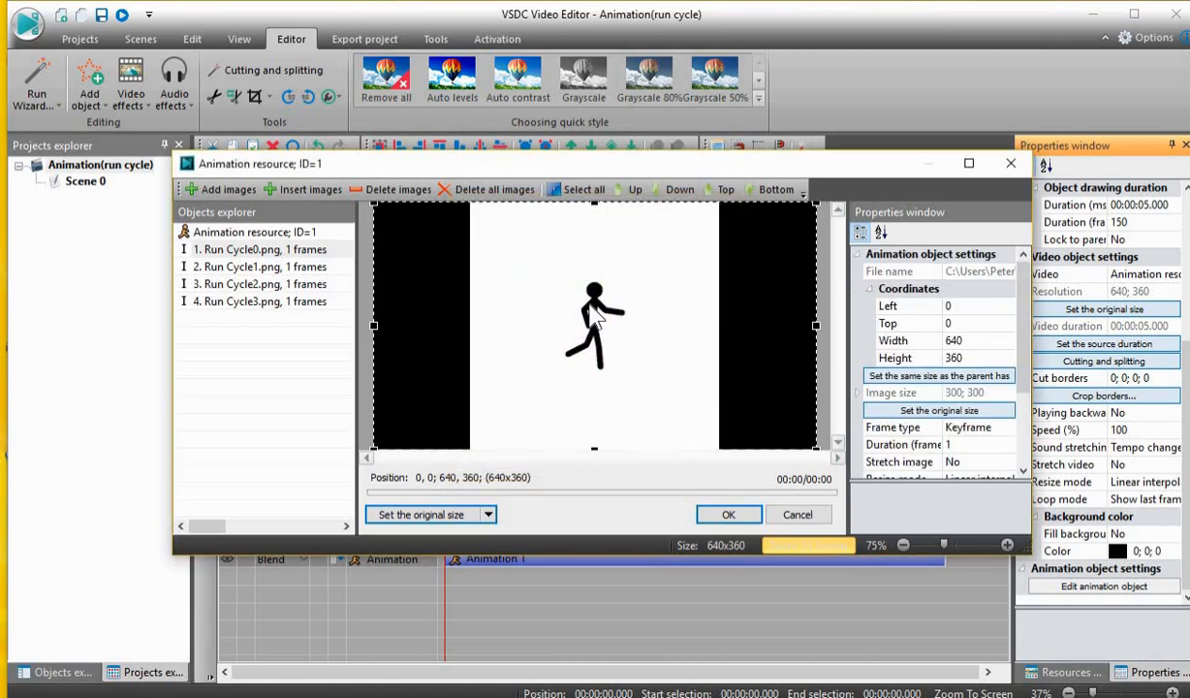
- Try crimson, hex C0004B, as the scene background color of the Run Cycle0.png frame
{"action": "scroll", "coordinate": [921, 355], "scroll_direction": "down", "scroll_amount": 2}
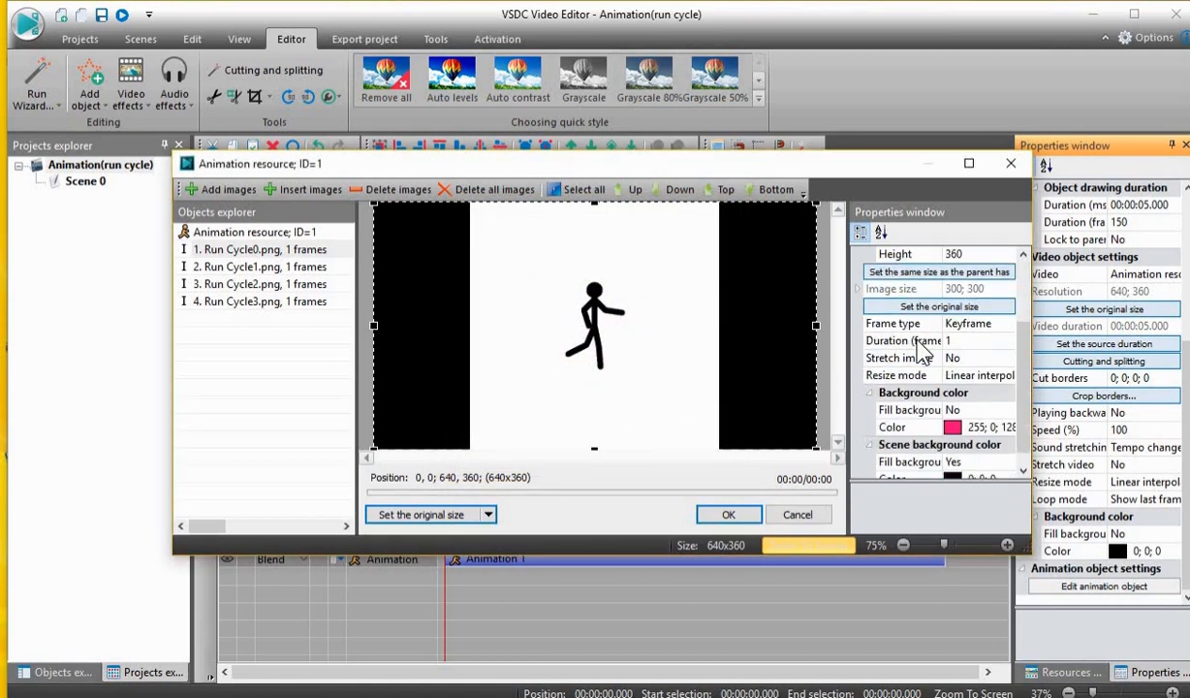
{"action": "scroll", "coordinate": [921, 355], "scroll_direction": "down", "scroll_amount": 1}
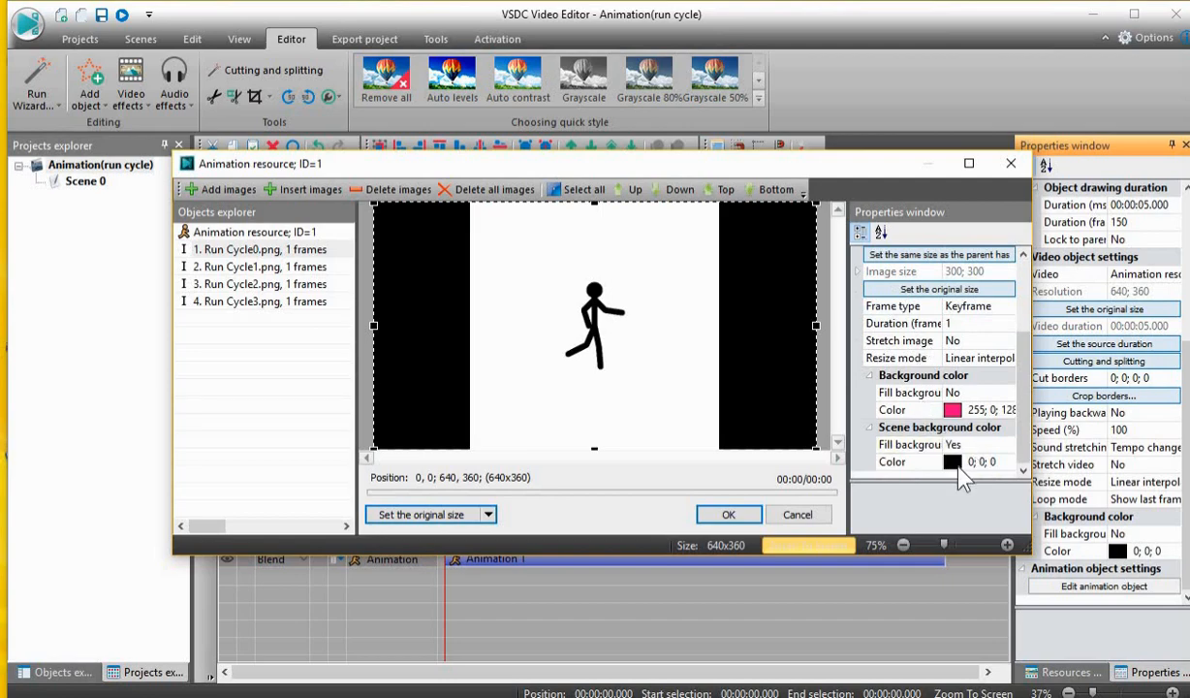
{"action": "left_click", "coordinate": [991, 463]}
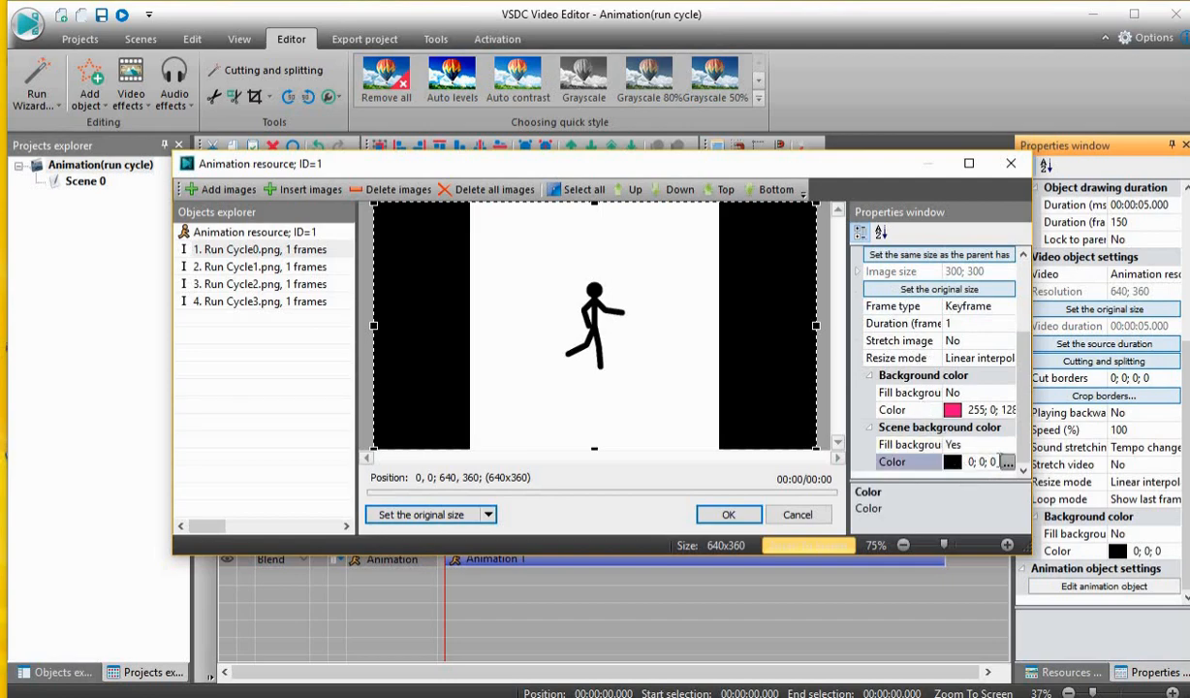
{"action": "left_click", "coordinate": [1008, 463]}
{"action": "left_click", "coordinate": [602, 378]}
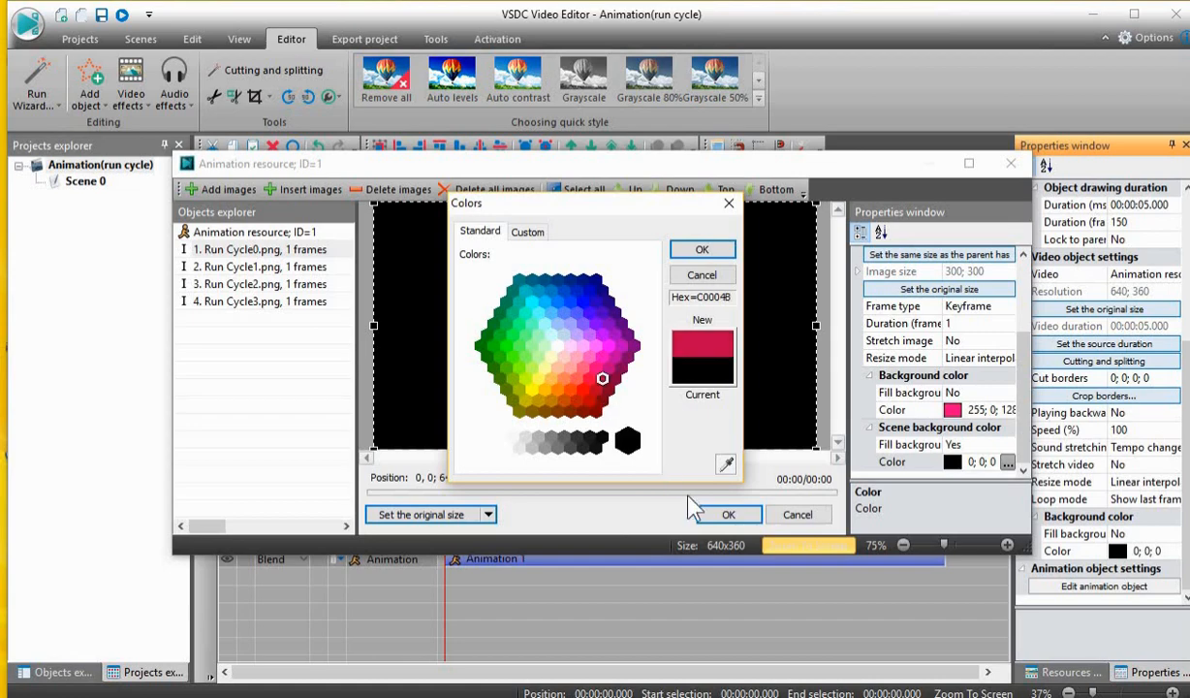
{"action": "left_click", "coordinate": [702, 252]}
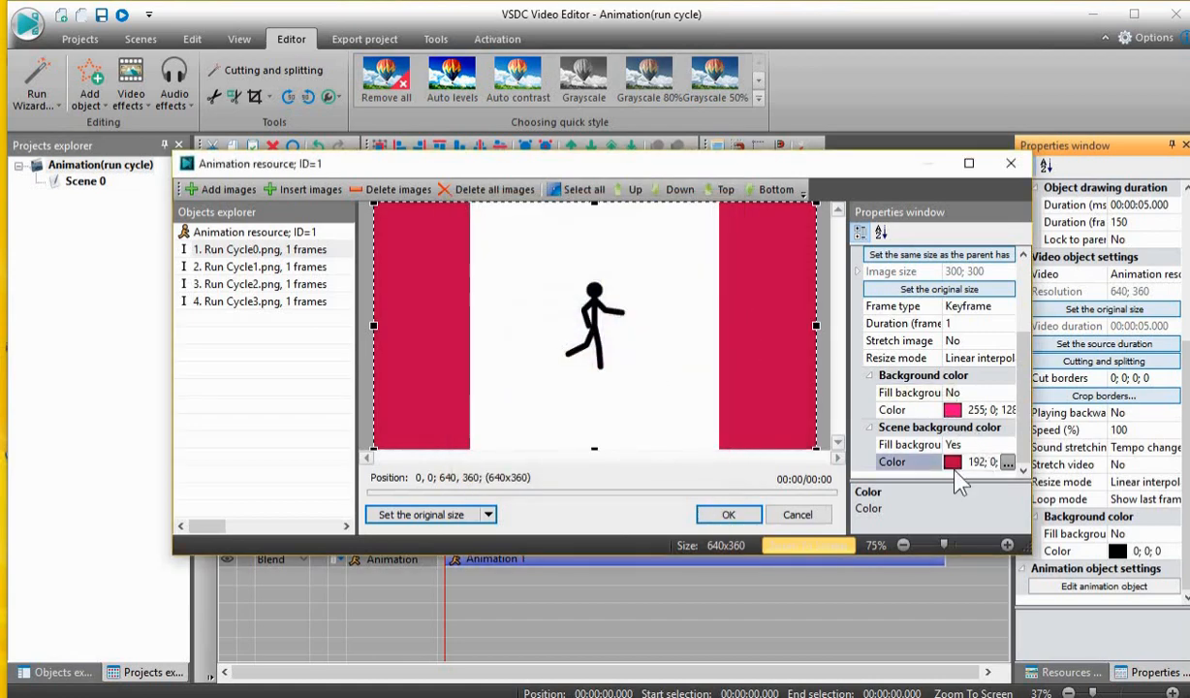
- Set the background color of the Run Cycle0.png frame to black, 0; 0; 0
{"action": "left_click", "coordinate": [974, 410]}
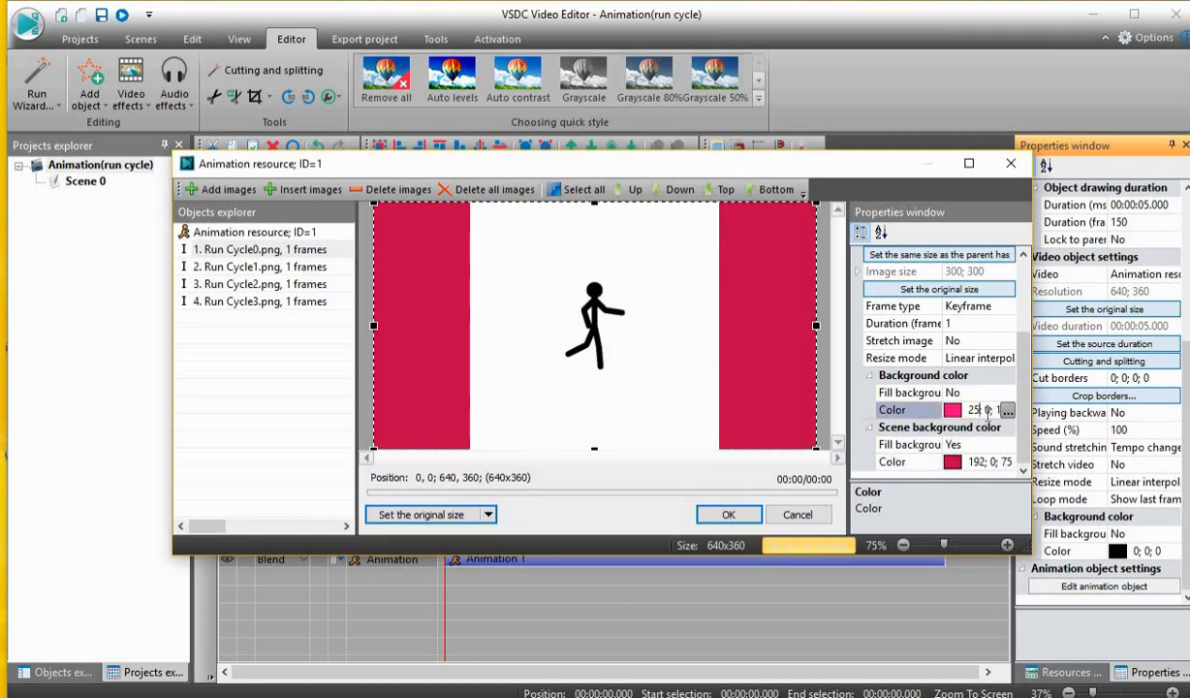
{"action": "key", "text": "BackSpace"}
{"action": "key", "text": "BackSpace"}
{"action": "type", "text": "0"}
- Set the scene background color of the Run Cycle0.png frame to black, hex 000000
{"action": "left_click", "coordinate": [967, 463]}
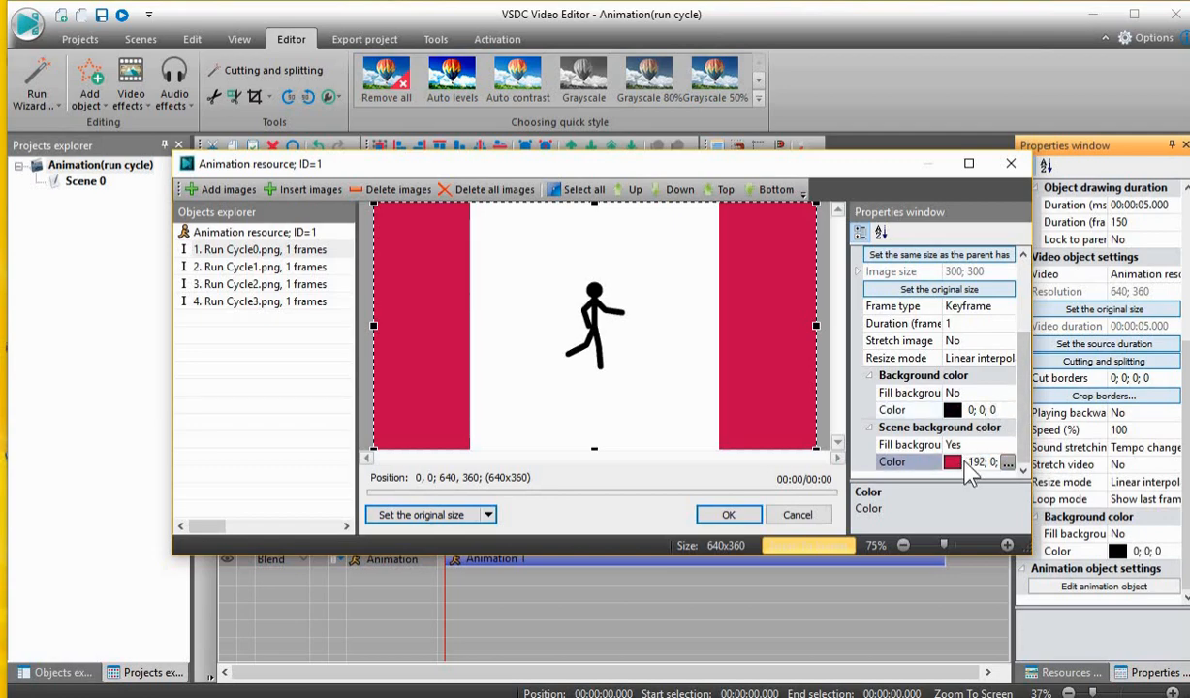
{"action": "left_click", "coordinate": [1008, 463]}
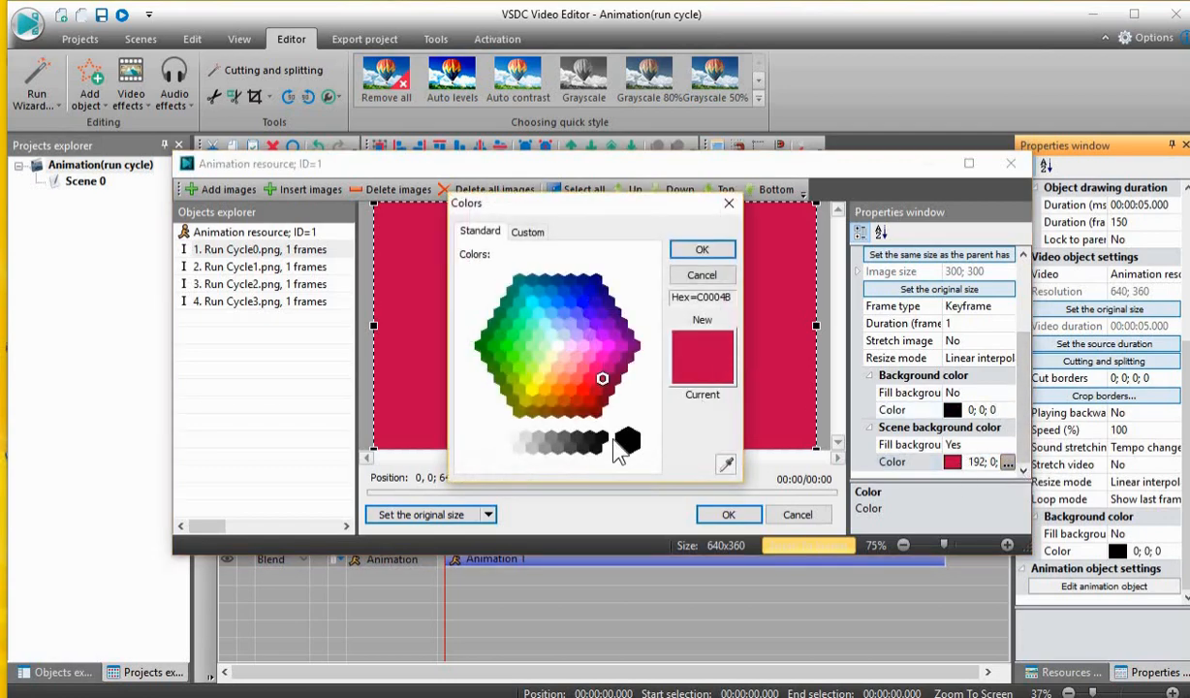
{"action": "left_click", "coordinate": [627, 442]}
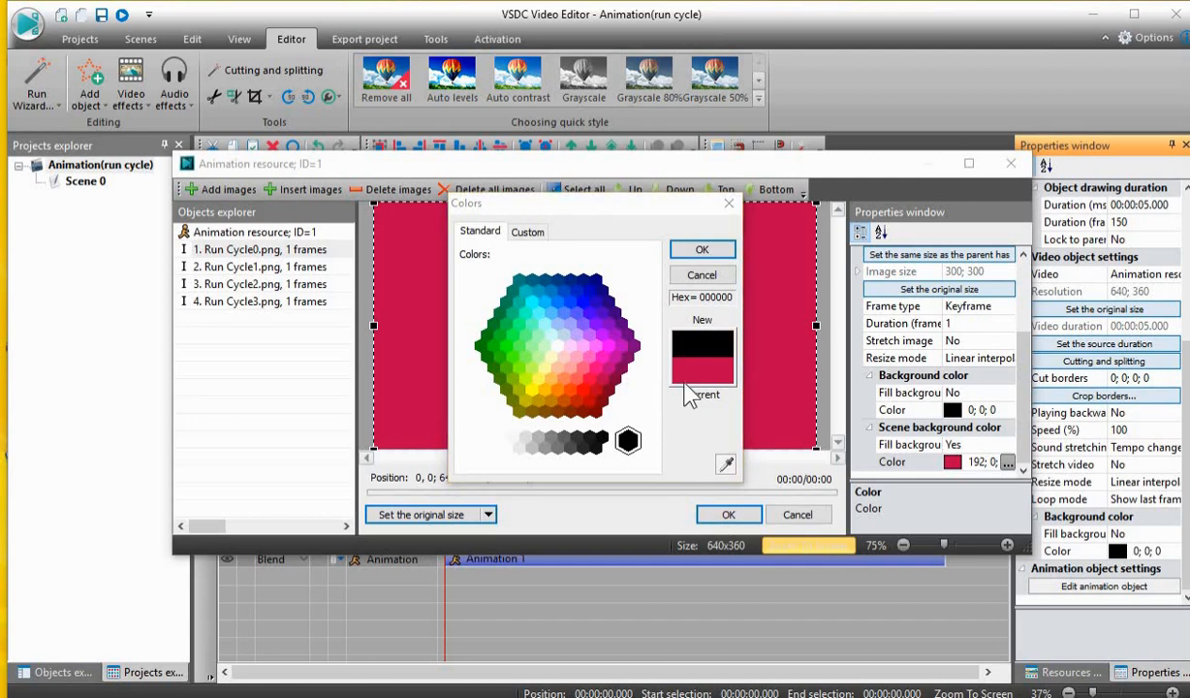
{"action": "left_click", "coordinate": [713, 250]}
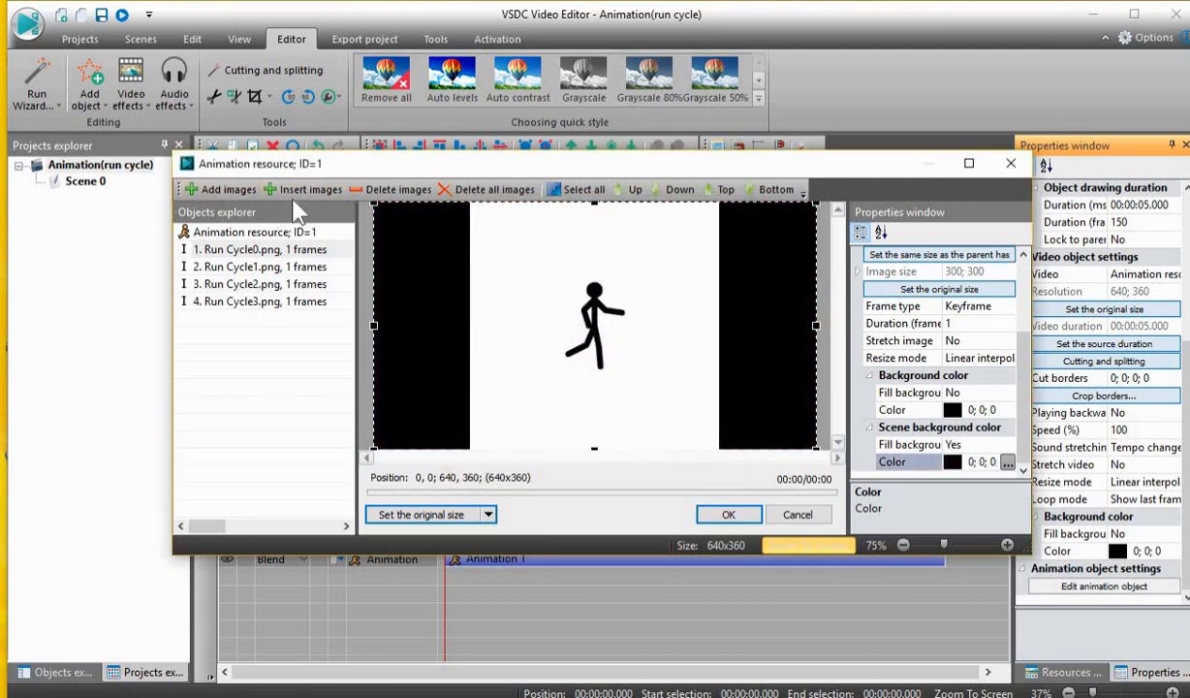
- Select all four run cycle frames together, and switch the selection to only the Run Cycle0.png frame
{"action": "left_click", "coordinate": [579, 211]}
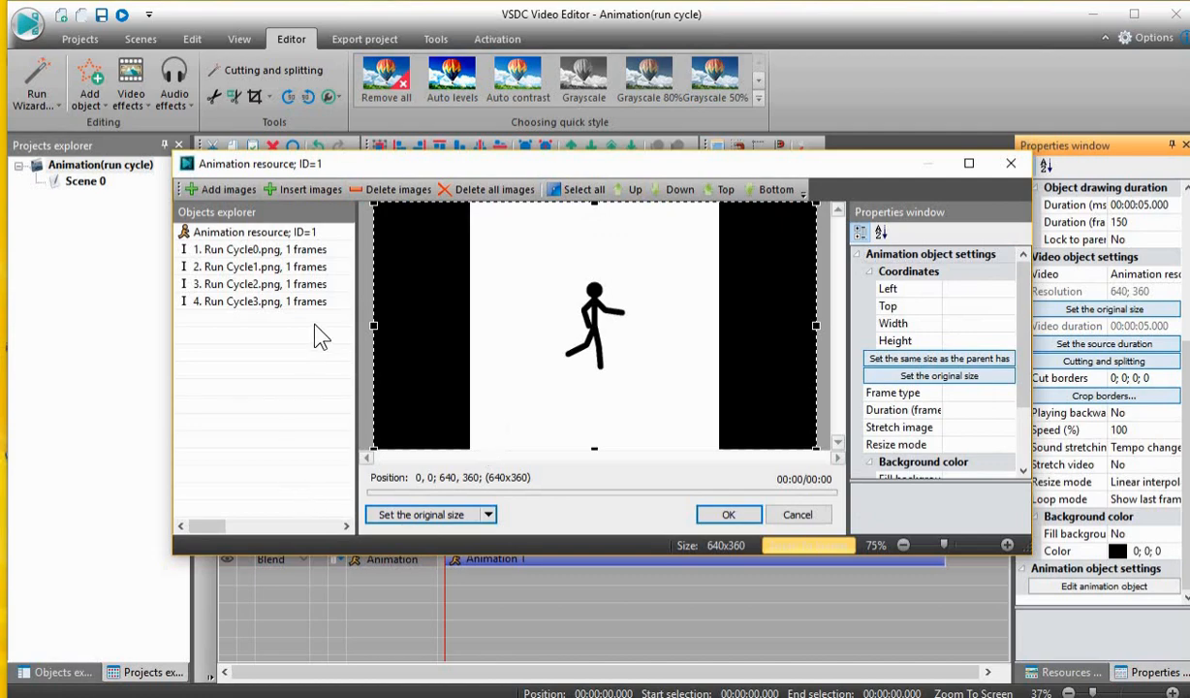
{"action": "left_click", "coordinate": [291, 249]}
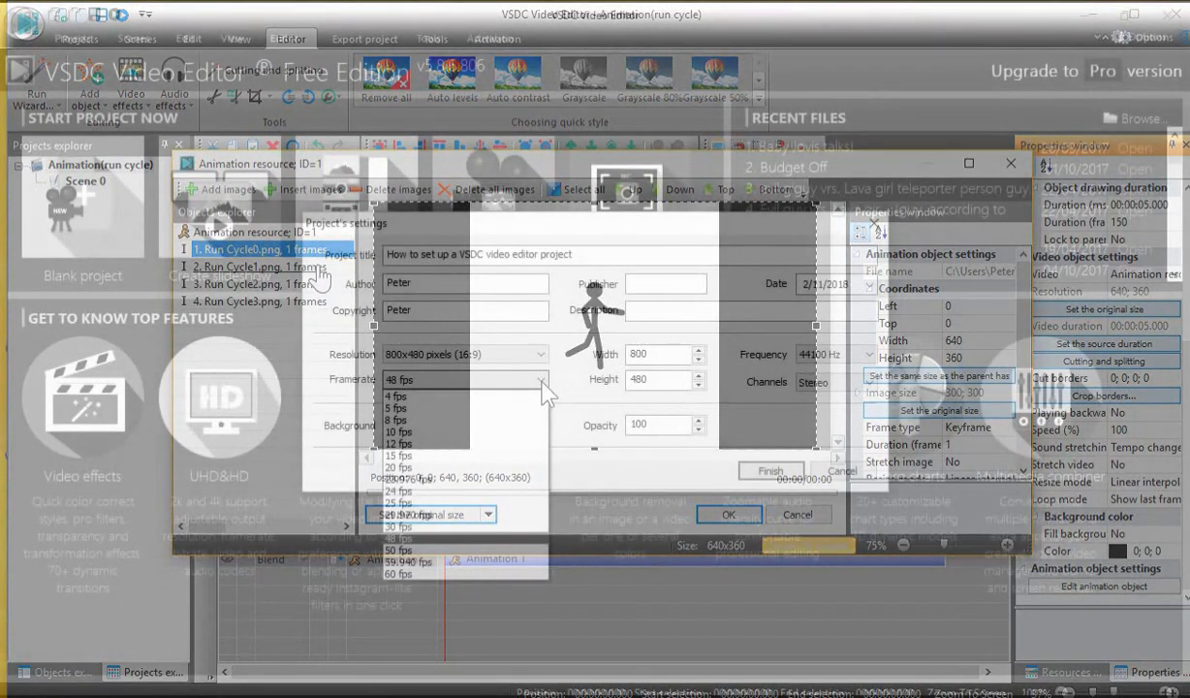
- Look through the available framerates in the new project's settings and choose 48 fps
{"action": "left_click", "coordinate": [541, 381]}
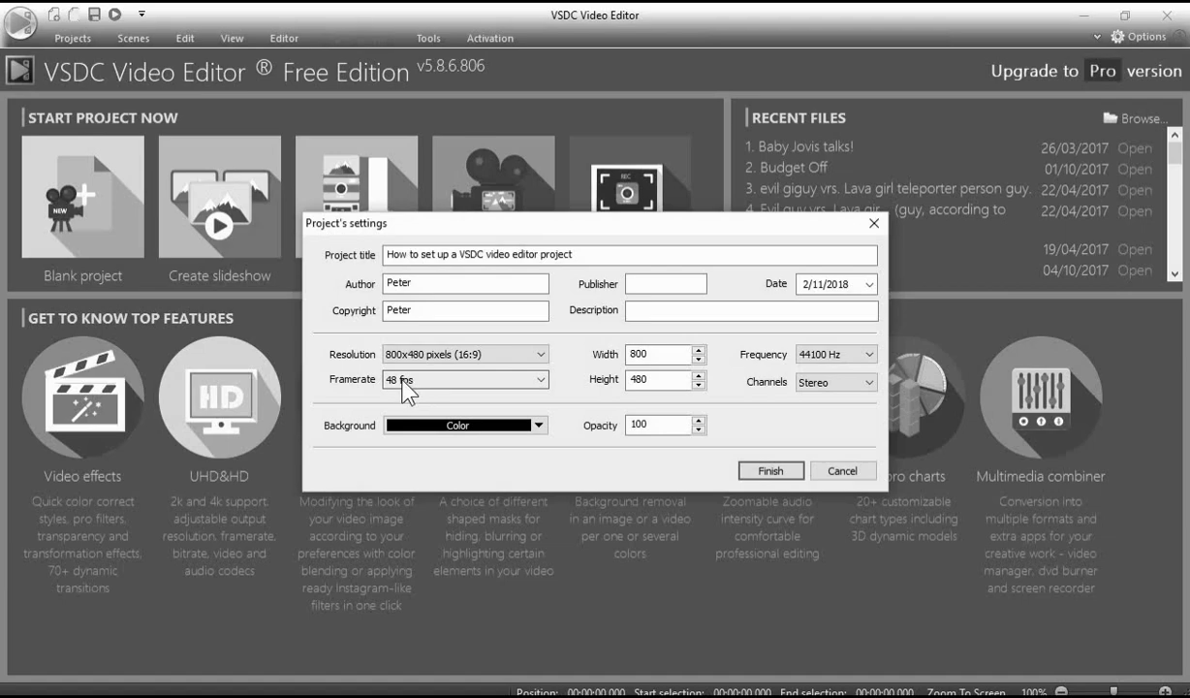
{"action": "left_click", "coordinate": [543, 383]}
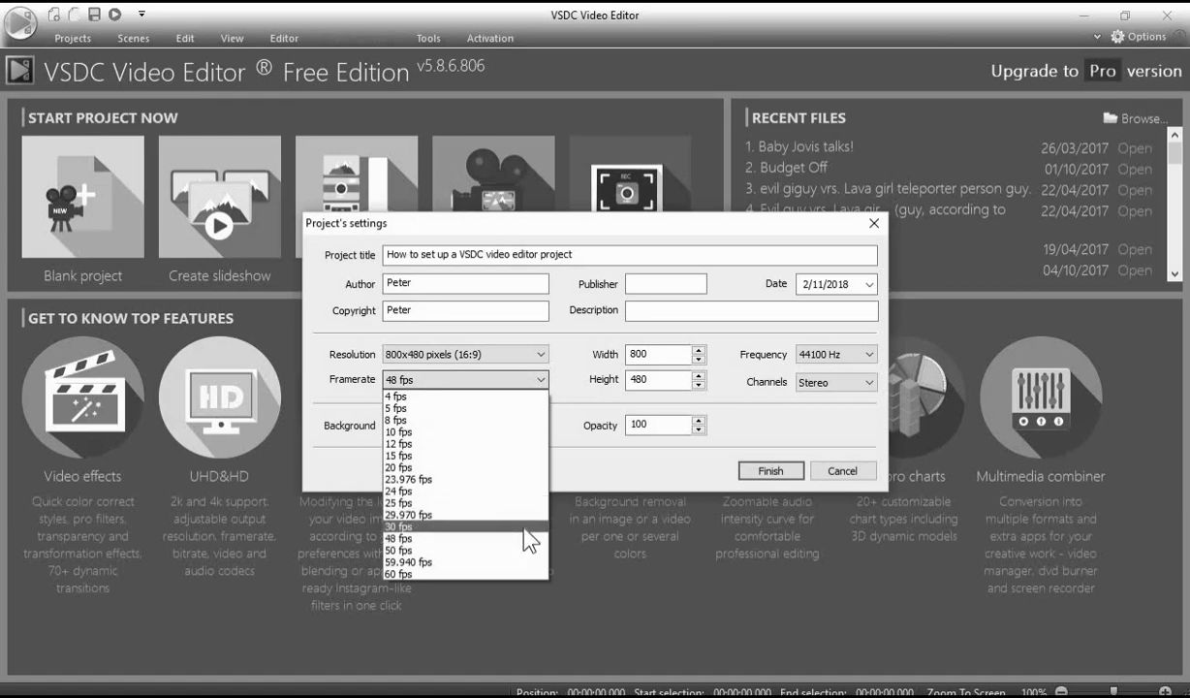
{"action": "left_click", "coordinate": [532, 538]}
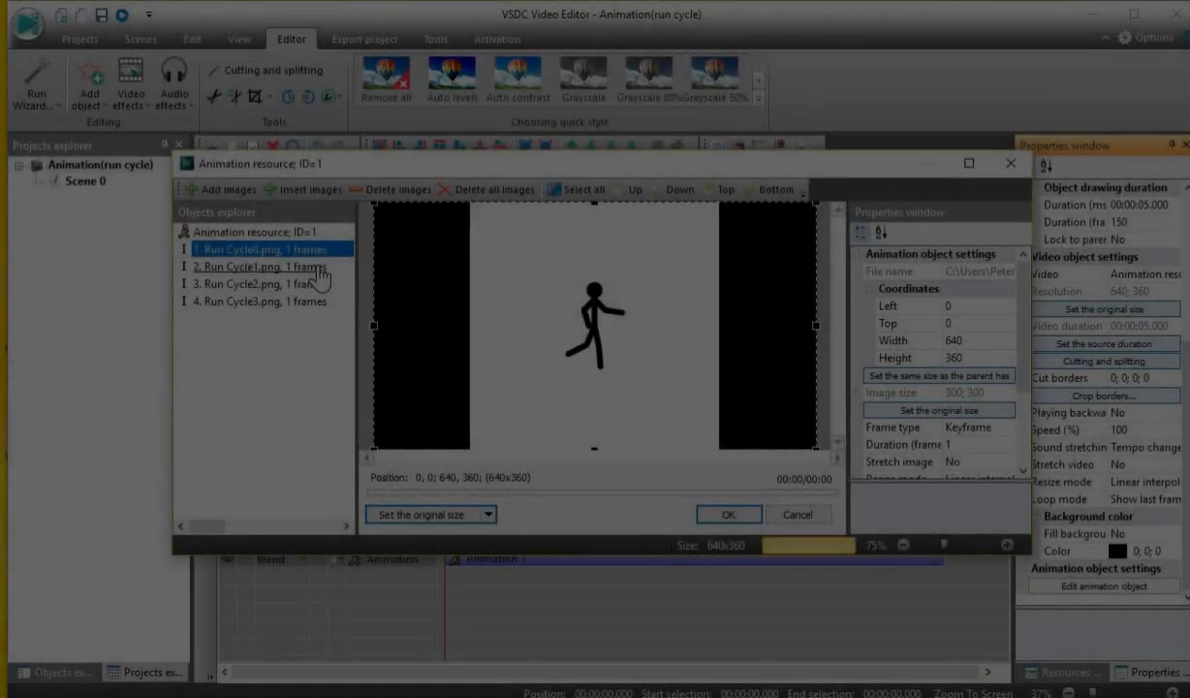
- Turn off the scene background fill for the Run Cycle0.png frame by setting it to No
{"action": "scroll", "coordinate": [975, 330], "scroll_direction": "down", "scroll_amount": 1}
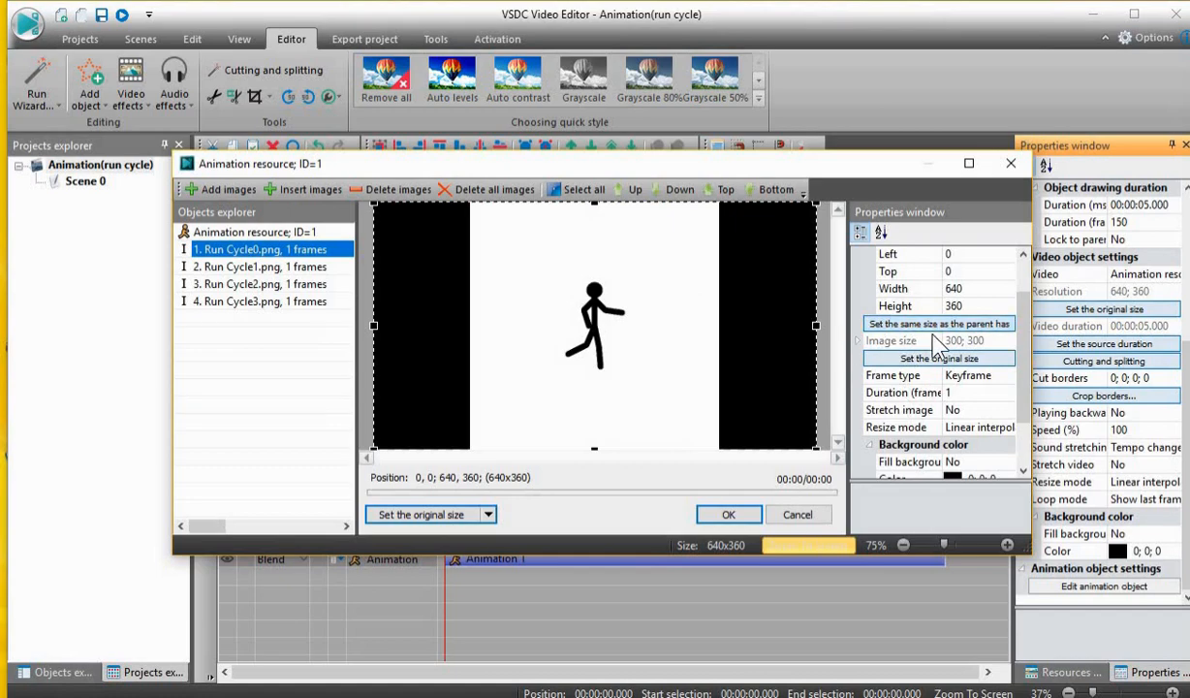
{"action": "scroll", "coordinate": [950, 402], "scroll_direction": "down", "scroll_amount": 2}
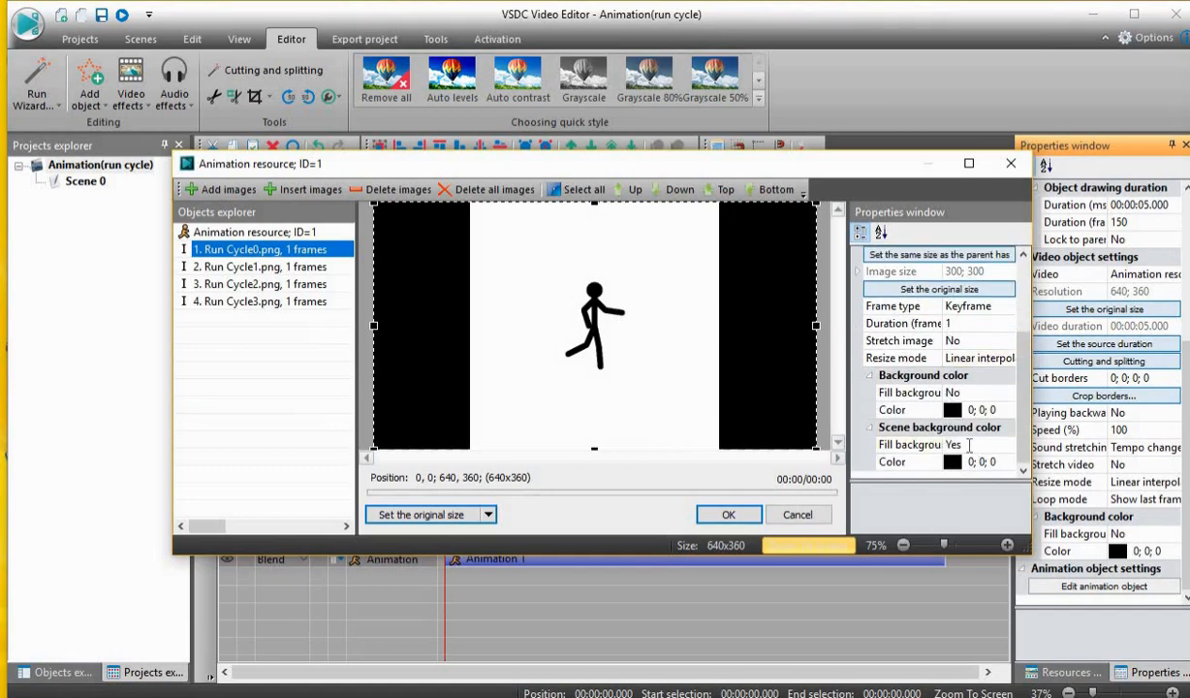
{"action": "left_click", "coordinate": [969, 445]}
{"action": "left_click", "coordinate": [955, 448]}
{"action": "left_click", "coordinate": [987, 481]}
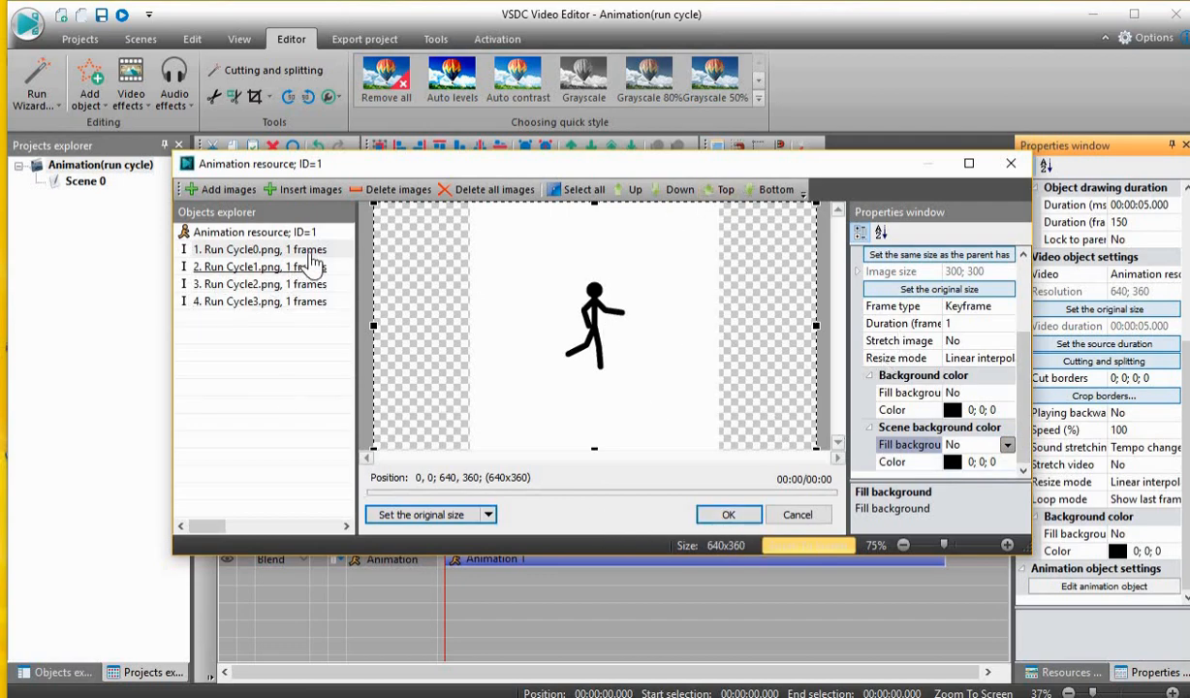
- Try a duration of 4 frames on the Run Cycle0.png image, and set it back to 1
{"action": "left_click", "coordinate": [262, 250]}
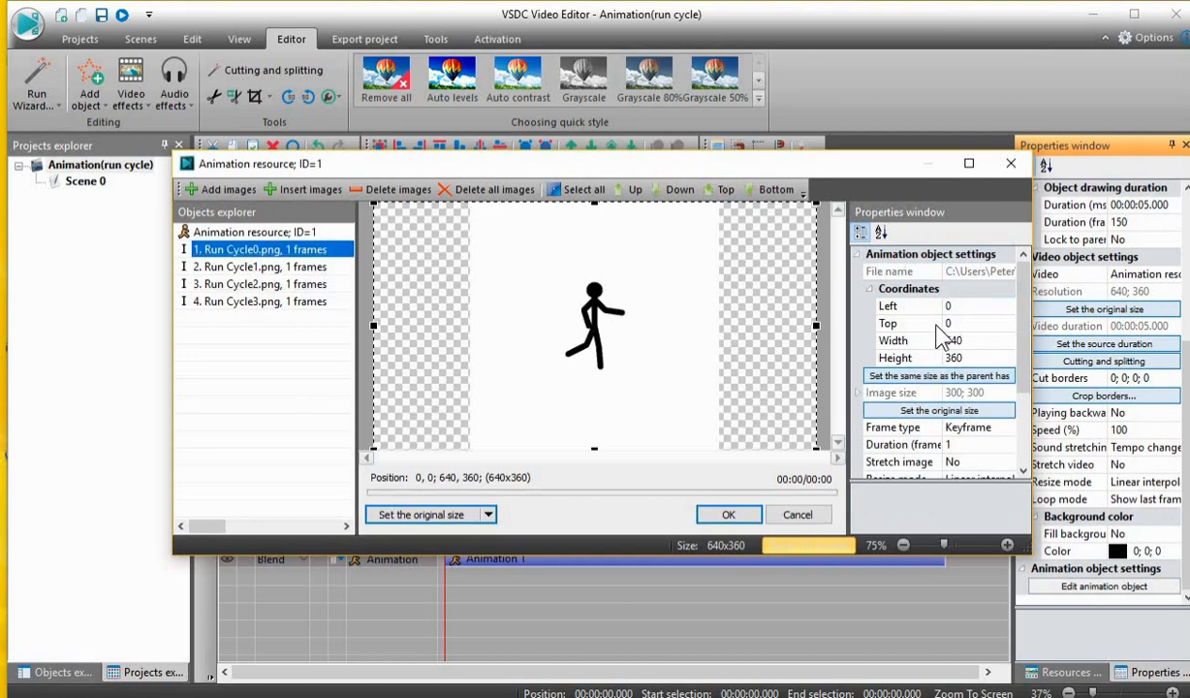
{"action": "scroll", "coordinate": [893, 320], "scroll_direction": "down", "scroll_amount": 1}
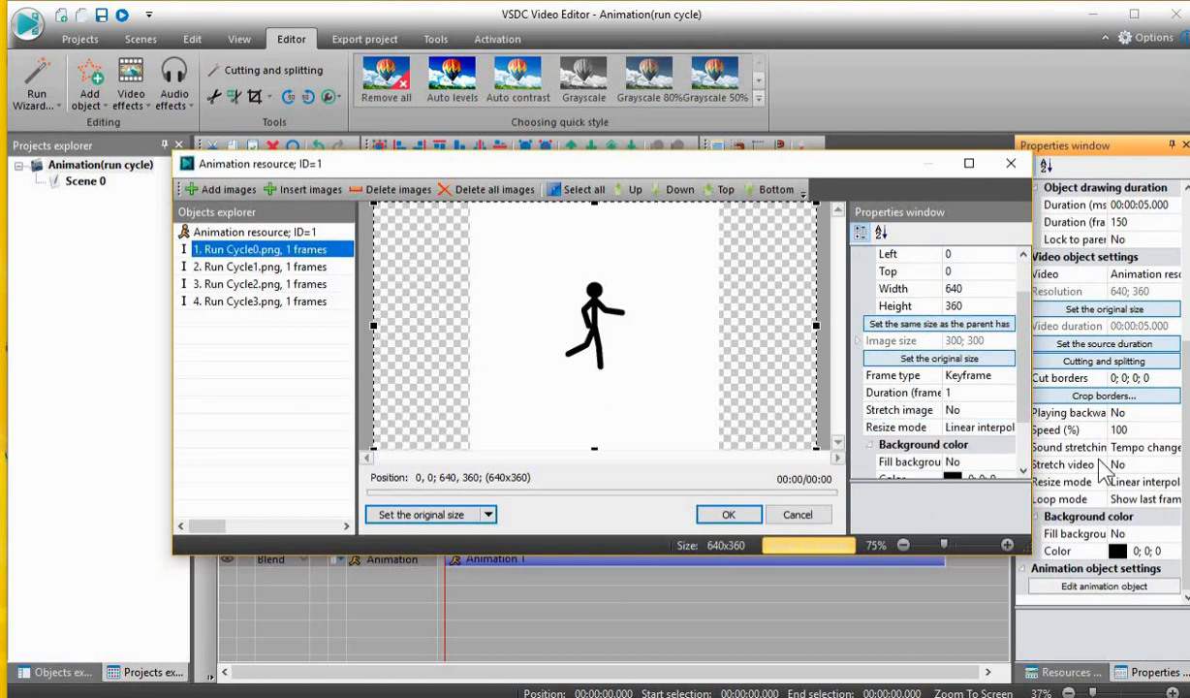
{"action": "left_click", "coordinate": [960, 393]}
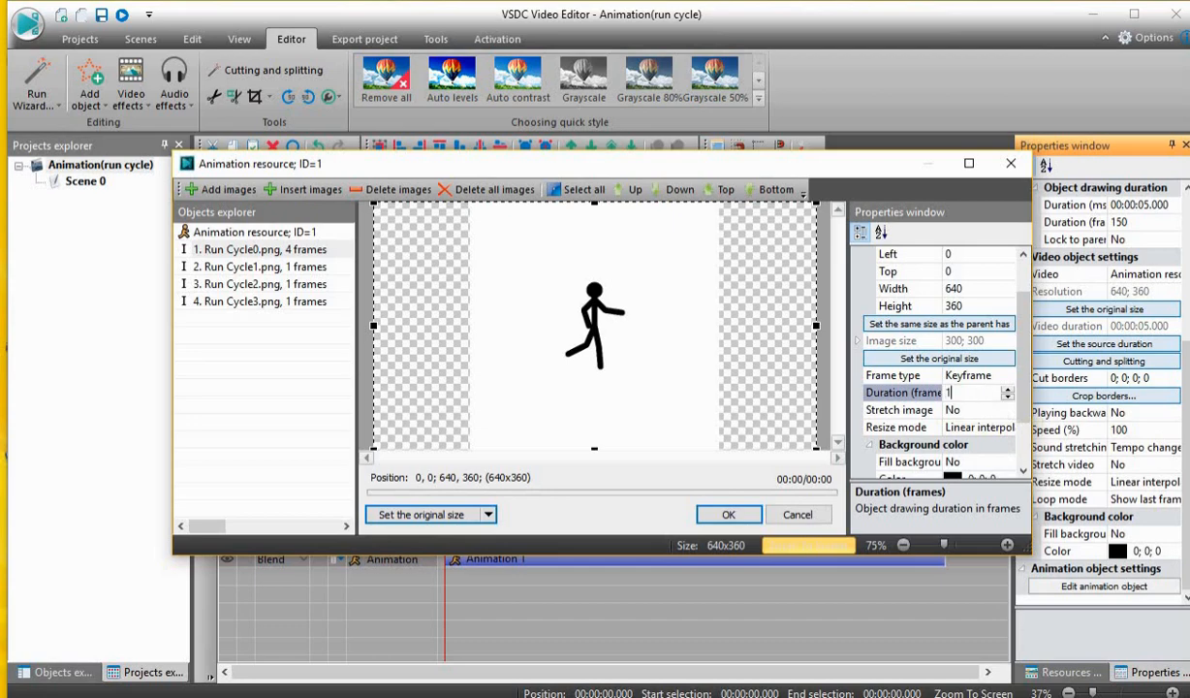
- Apply the animation resource edits with the matching change to the video object's duration, and preview the scene
{"action": "left_click", "coordinate": [727, 517]}
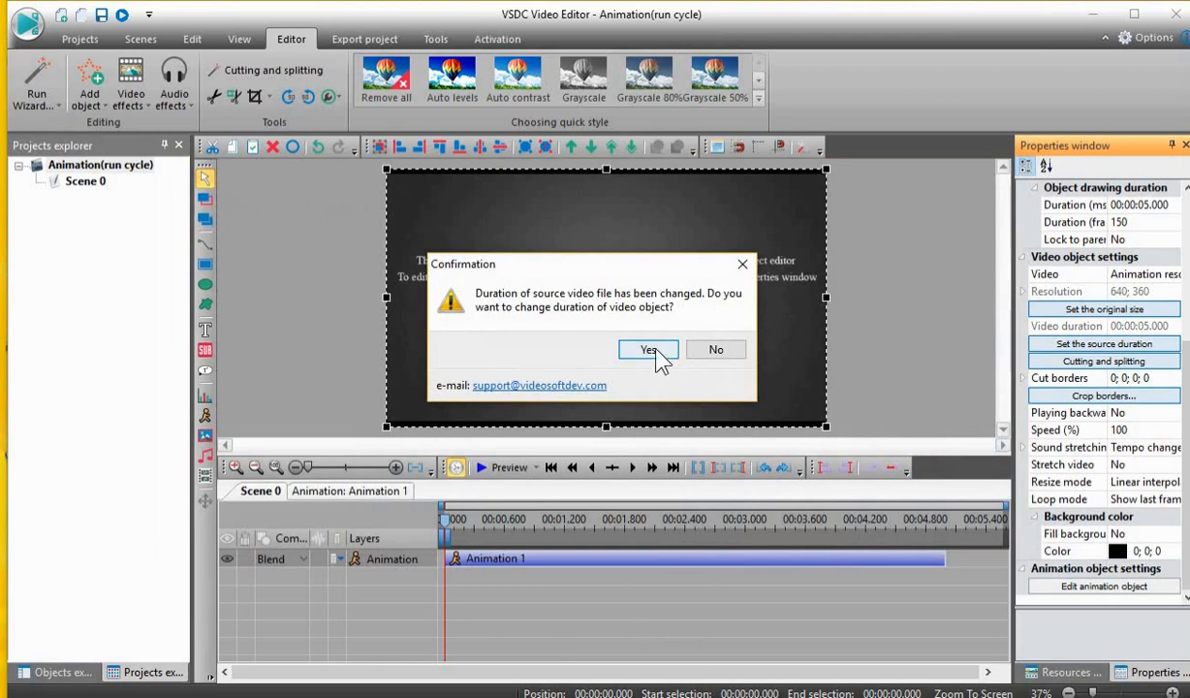
{"action": "left_click", "coordinate": [659, 359]}
{"action": "left_click", "coordinate": [493, 471]}
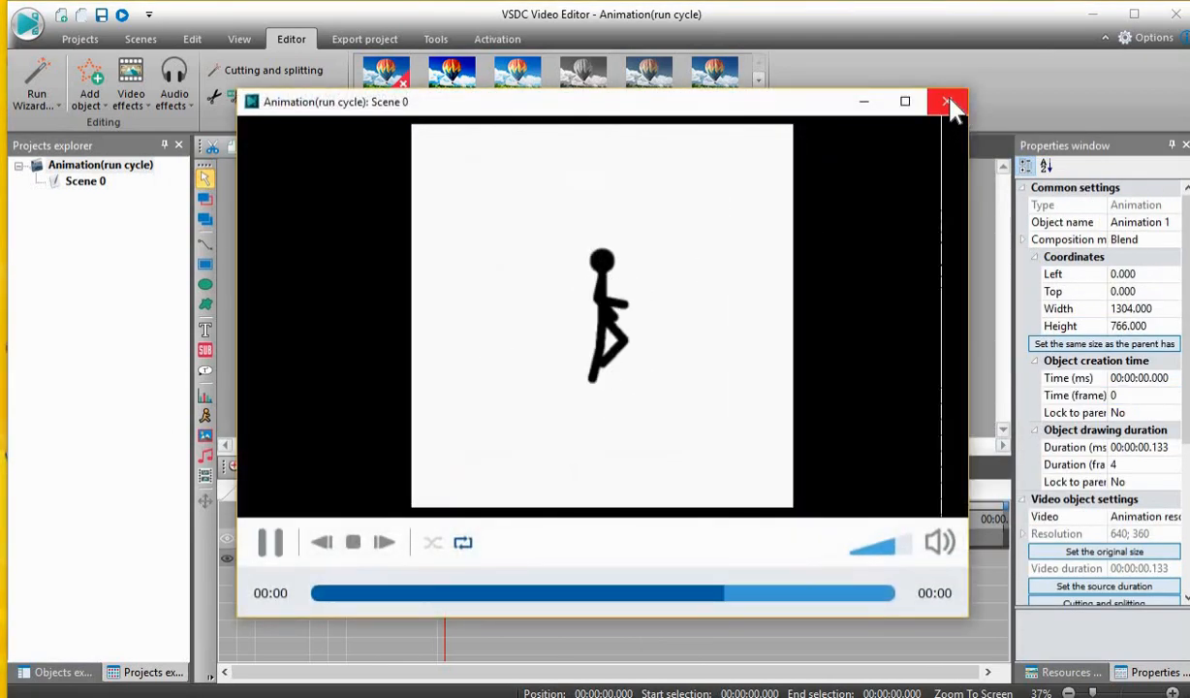
{"action": "left_click", "coordinate": [948, 103]}
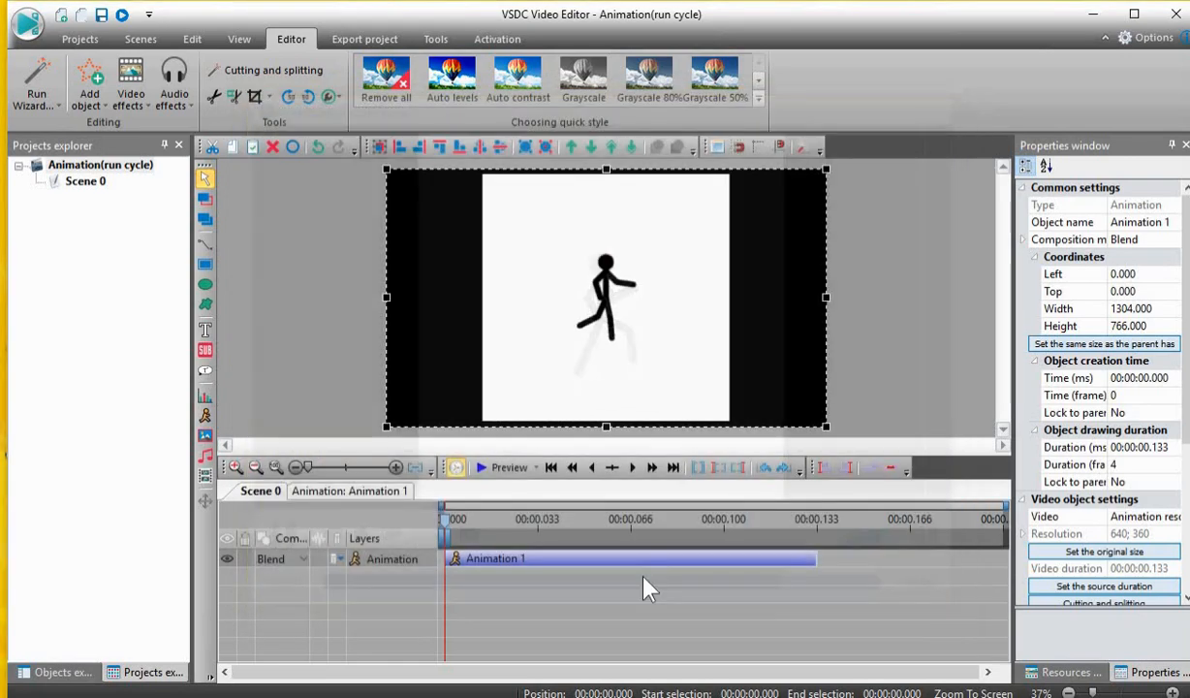
- Reopen the animation object for editing and set the duration of all four run cycle images to 4 frames
{"action": "scroll", "coordinate": [1115, 582], "scroll_direction": "down", "scroll_amount": 5}
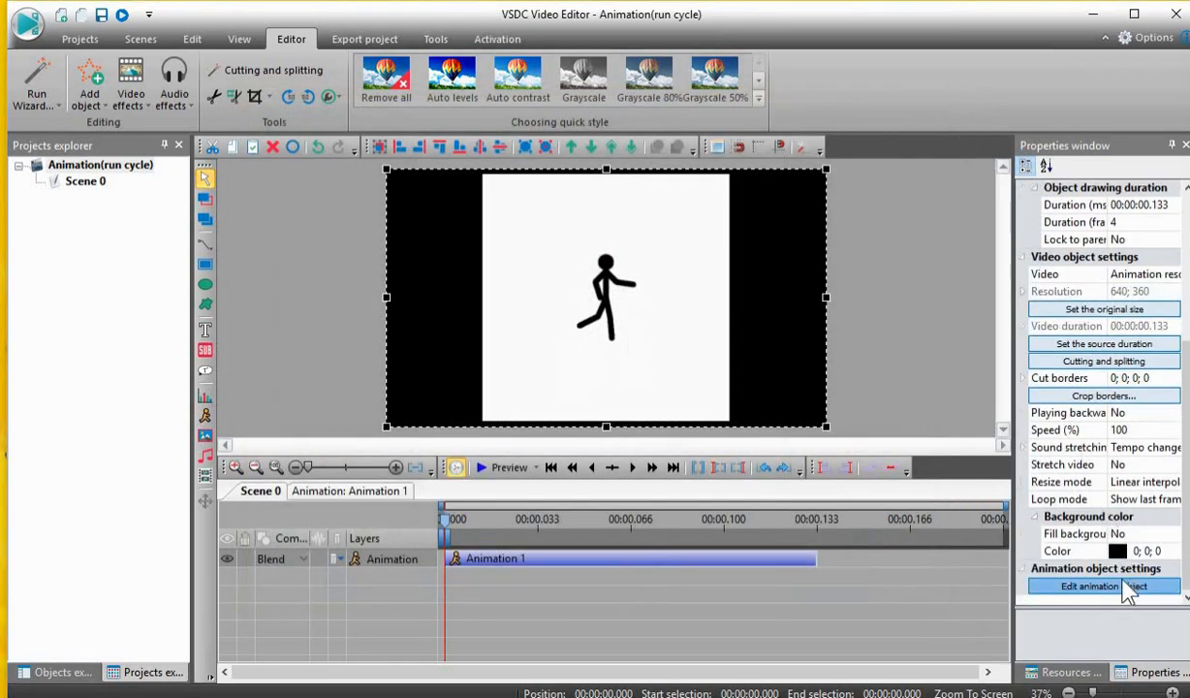
{"action": "left_click", "coordinate": [1132, 589]}
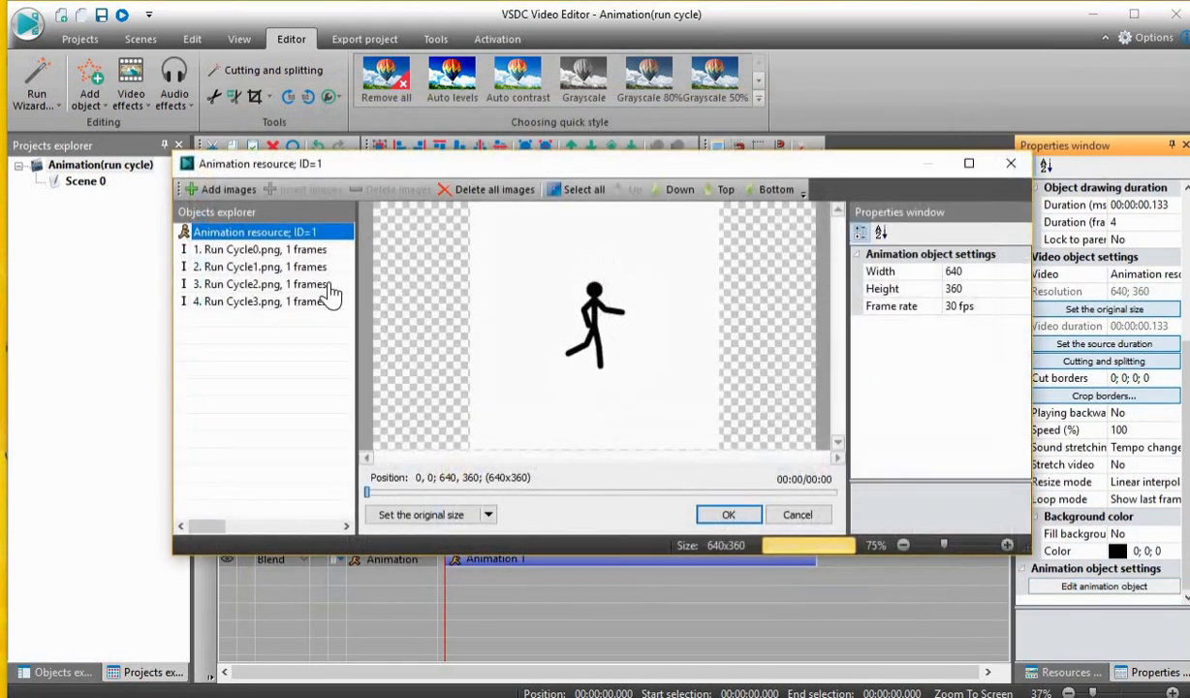
{"action": "left_click", "coordinate": [580, 191]}
{"action": "scroll", "coordinate": [970, 388], "scroll_direction": "down", "scroll_amount": 3}
{"action": "scroll", "coordinate": [970, 341], "scroll_direction": "up", "scroll_amount": 3}
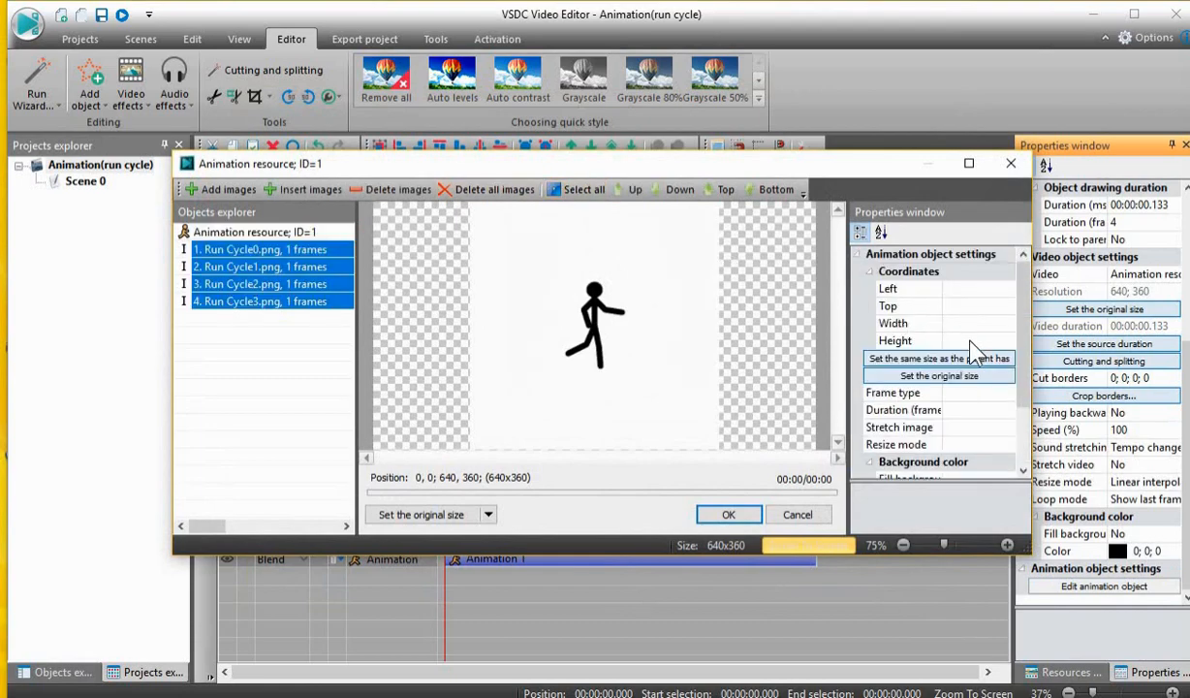
{"action": "scroll", "coordinate": [975, 347], "scroll_direction": "down", "scroll_amount": 3}
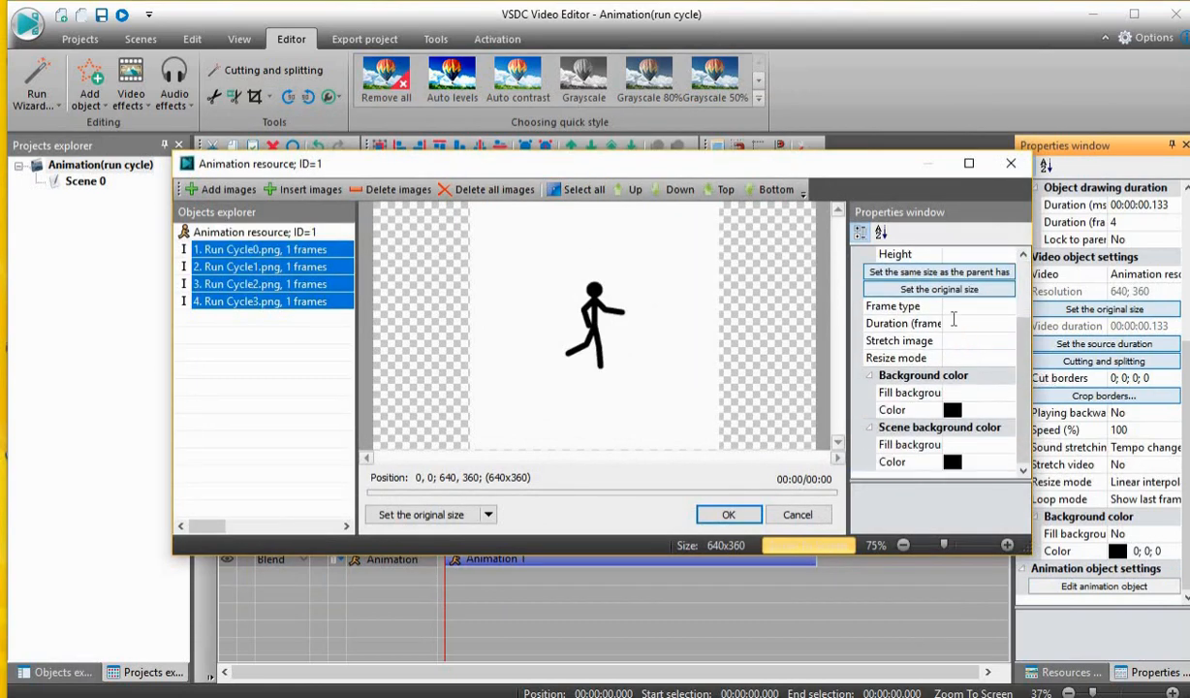
{"action": "left_click", "coordinate": [970, 323]}
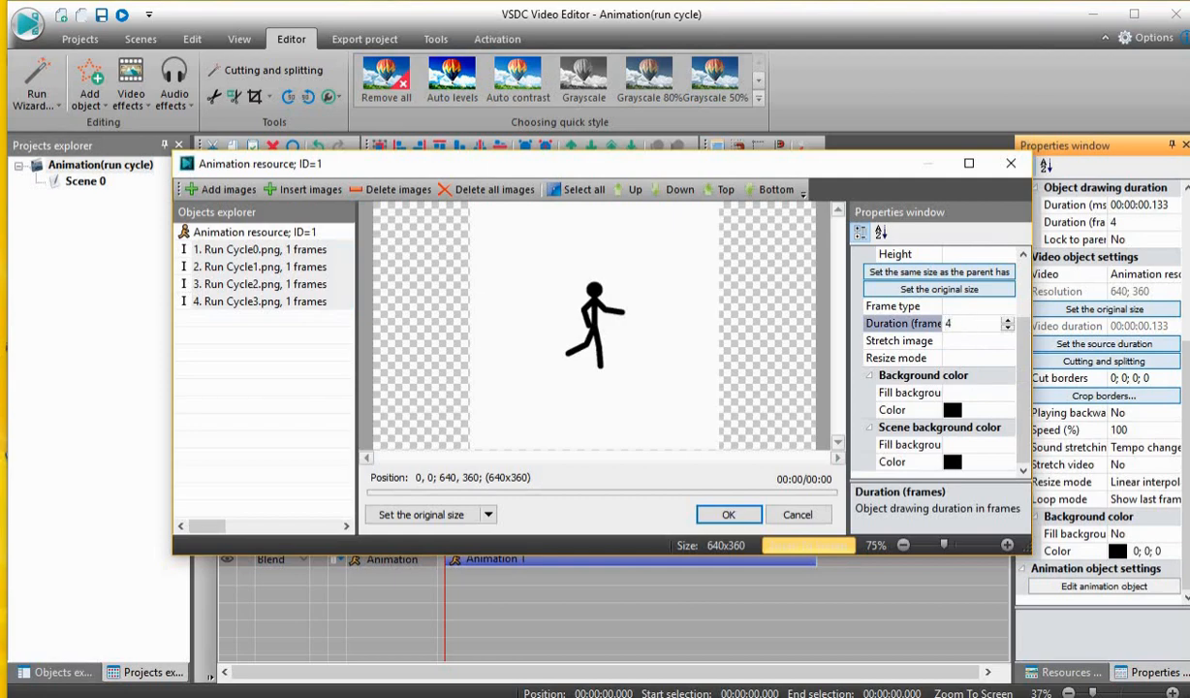
{"action": "key", "text": "Return"}
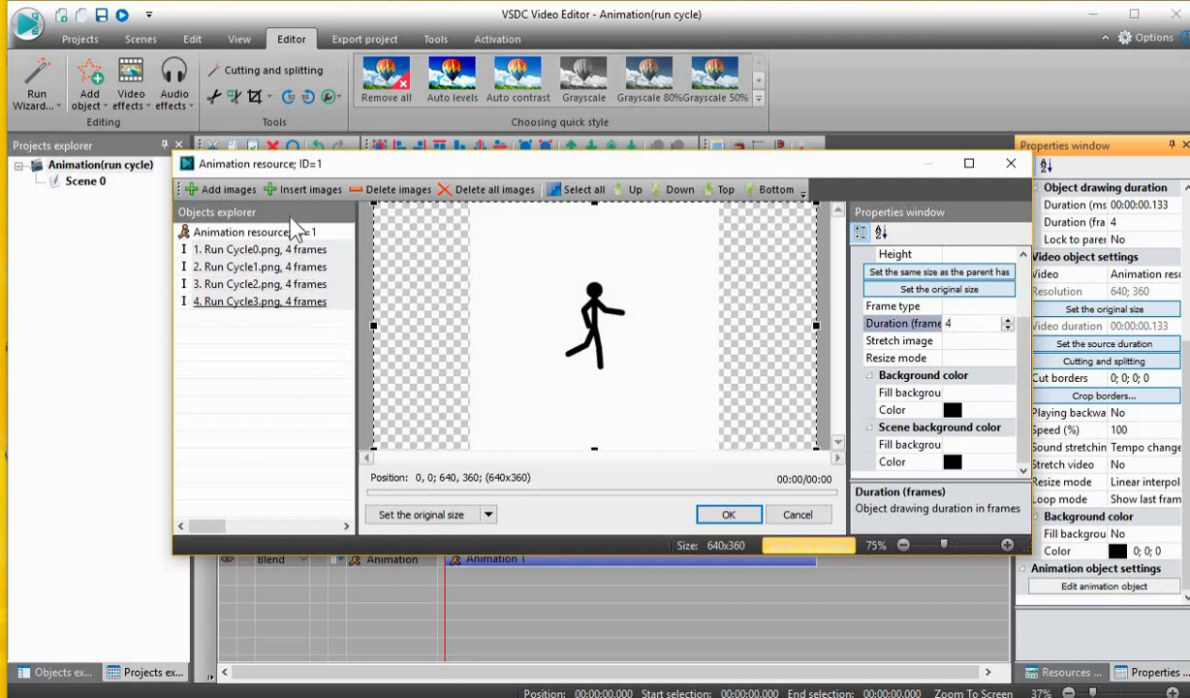
- Apply the 4-frame image durations, accept the video object's duration change, and preview the slower run cycle
{"action": "left_click", "coordinate": [725, 515]}
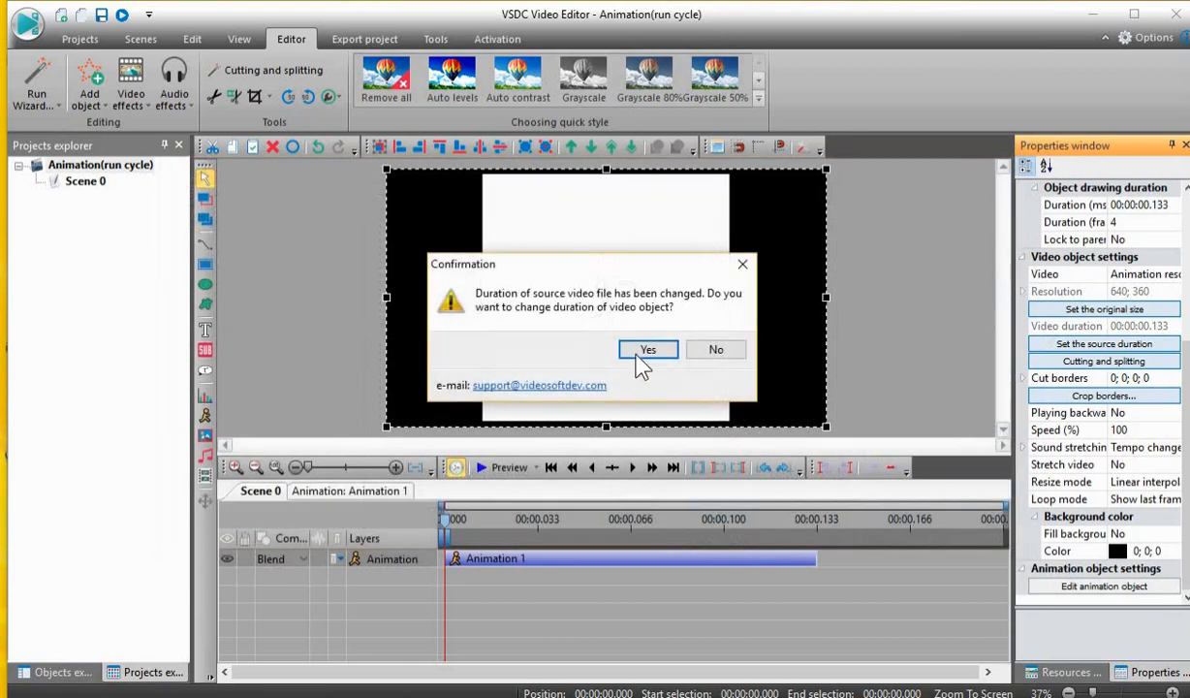
{"action": "left_click", "coordinate": [637, 352]}
{"action": "left_click", "coordinate": [503, 473]}
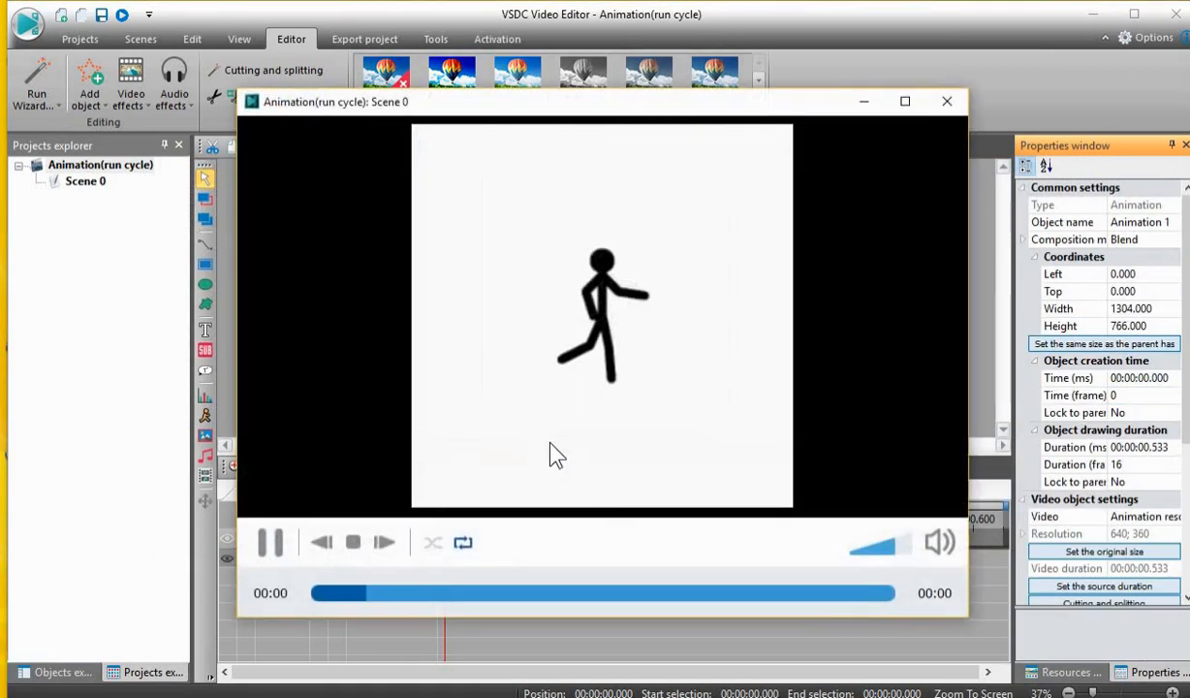
{"action": "left_click", "coordinate": [947, 100]}
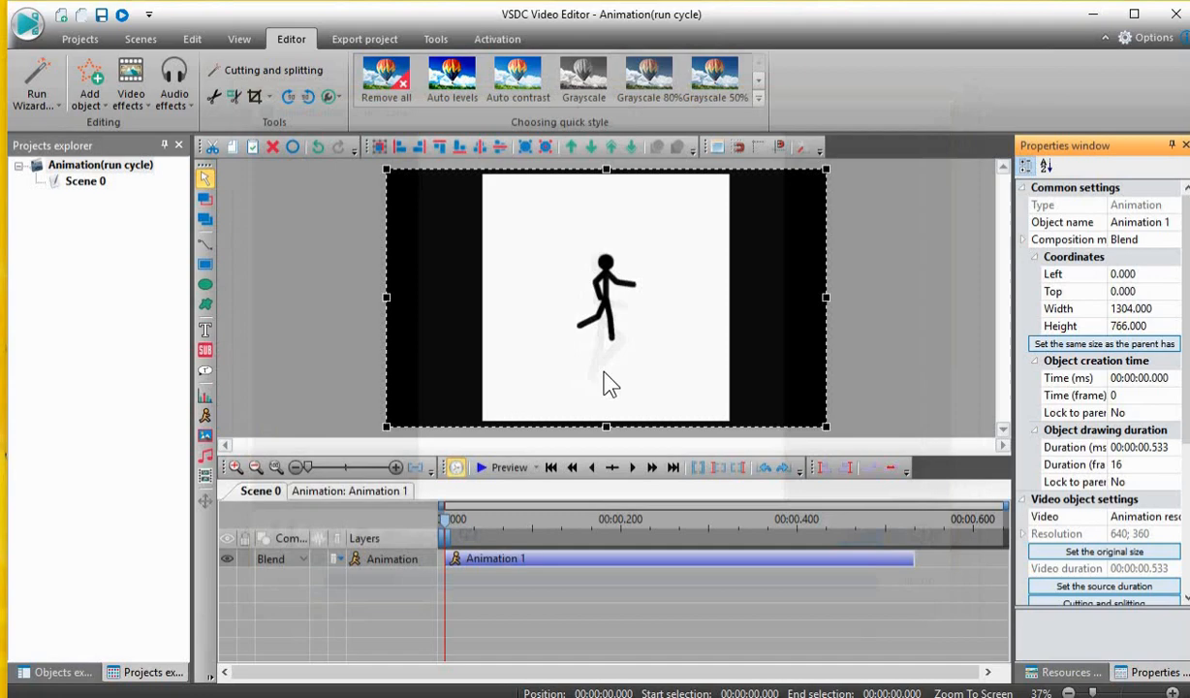
- Delete the Animation 1 object from the Scene 0 timeline
{"action": "right_click", "coordinate": [635, 562]}
{"action": "left_click", "coordinate": [892, 579]}
{"action": "left_click", "coordinate": [890, 565]}
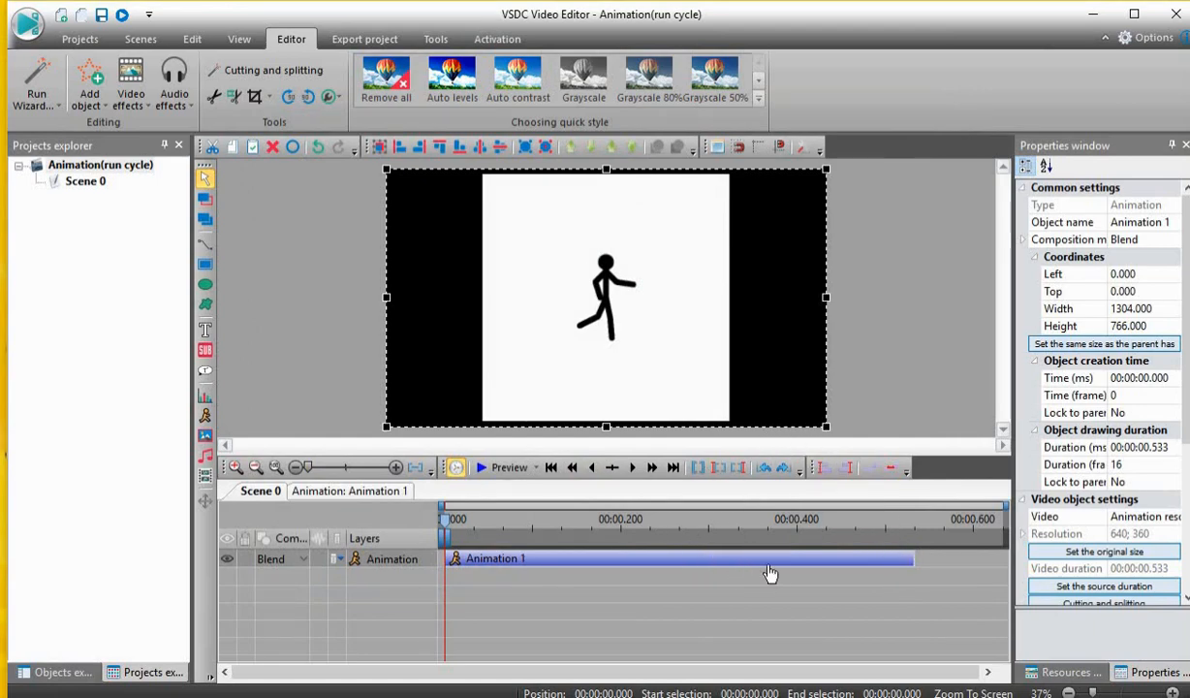
{"action": "key", "text": "Delete"}
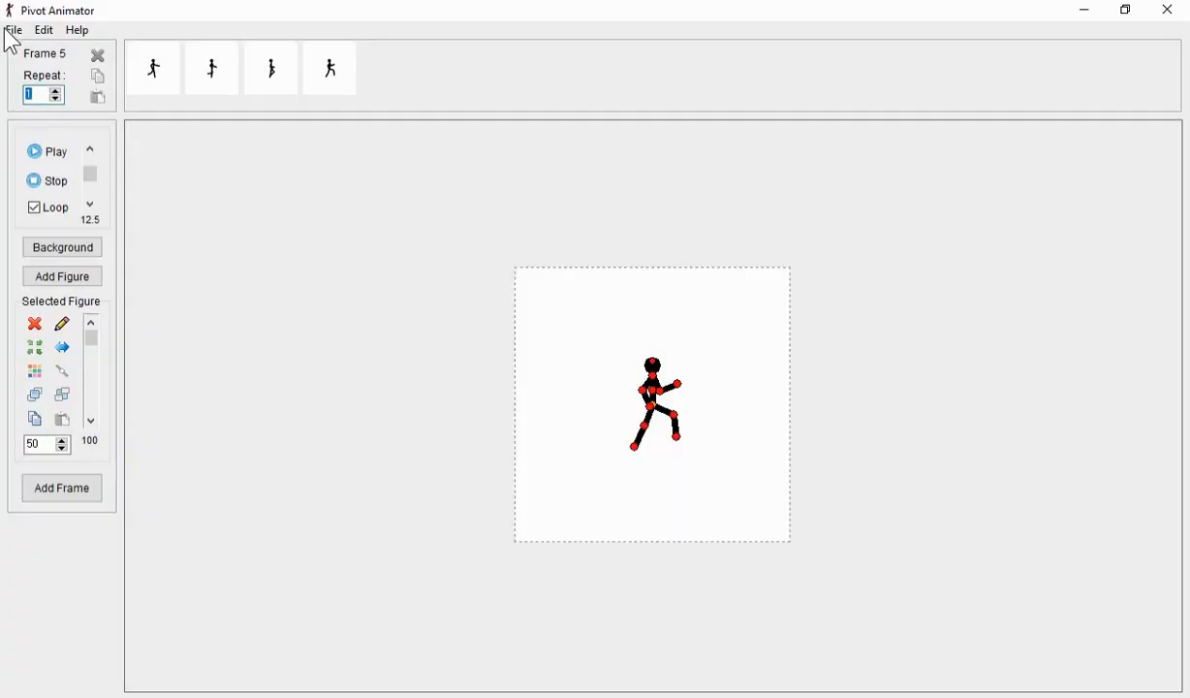
- Export the run cycle animation as an AVI video named Run Cycle in the Run cycle folder
{"action": "left_click", "coordinate": [12, 30]}
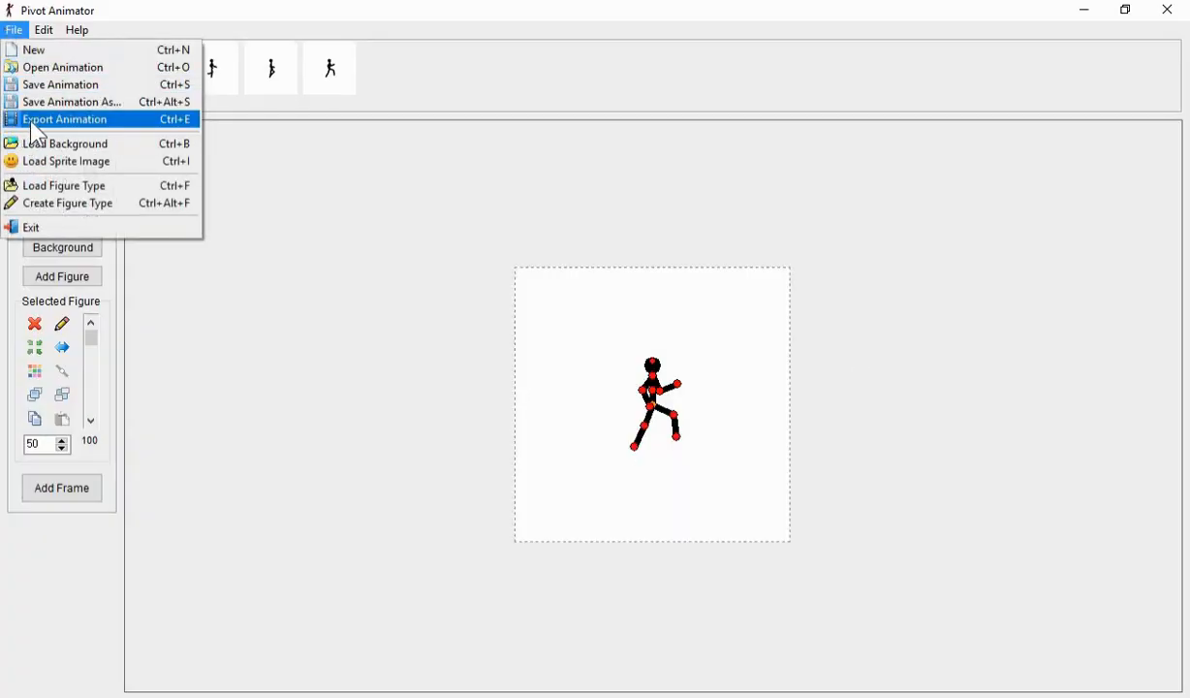
{"action": "left_click", "coordinate": [33, 119]}
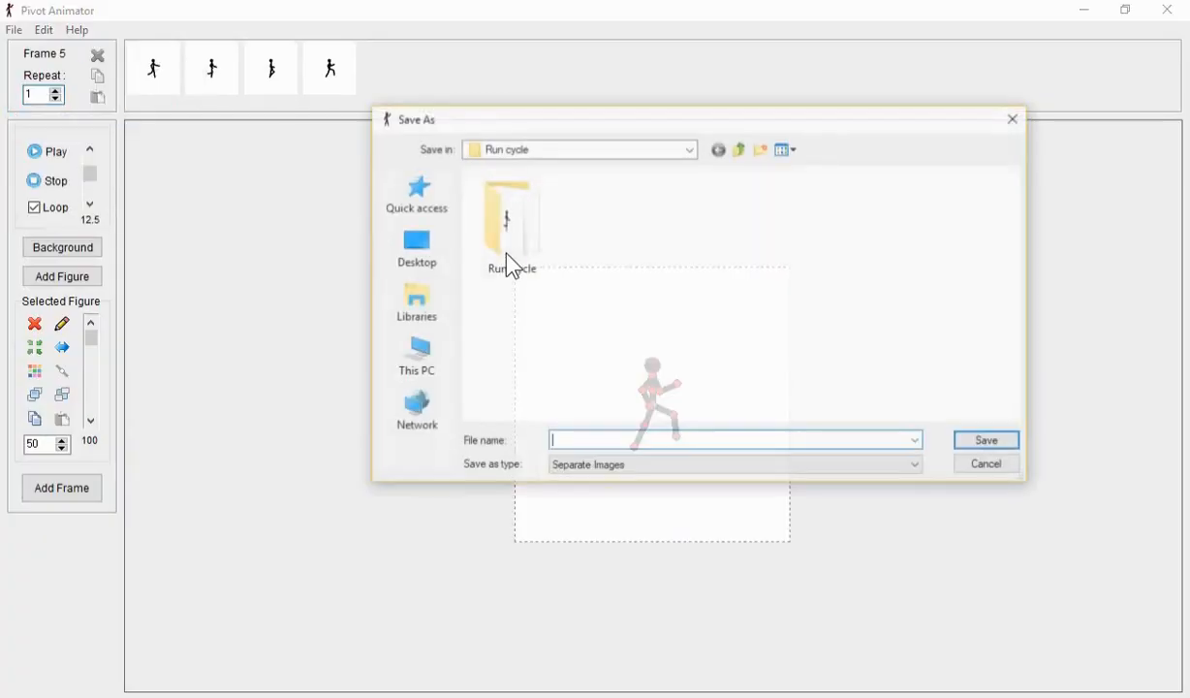
{"action": "left_click", "coordinate": [639, 466]}
{"action": "left_click", "coordinate": [659, 494]}
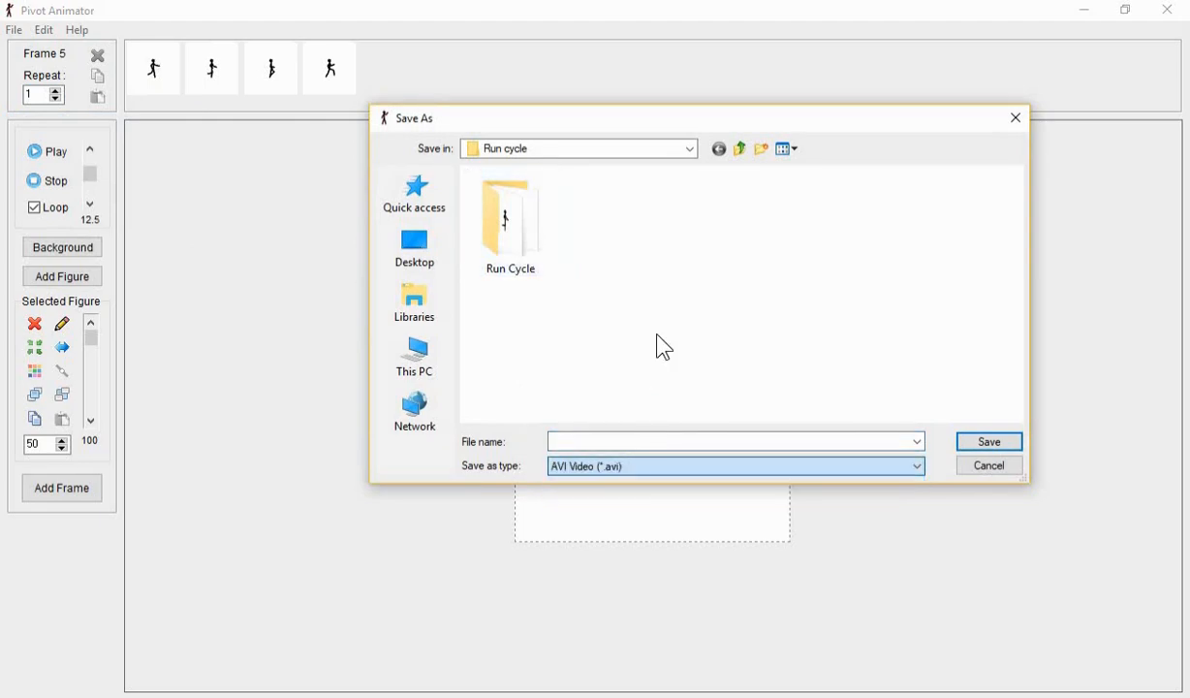
{"action": "left_click", "coordinate": [524, 238]}
{"action": "left_click", "coordinate": [1001, 443]}
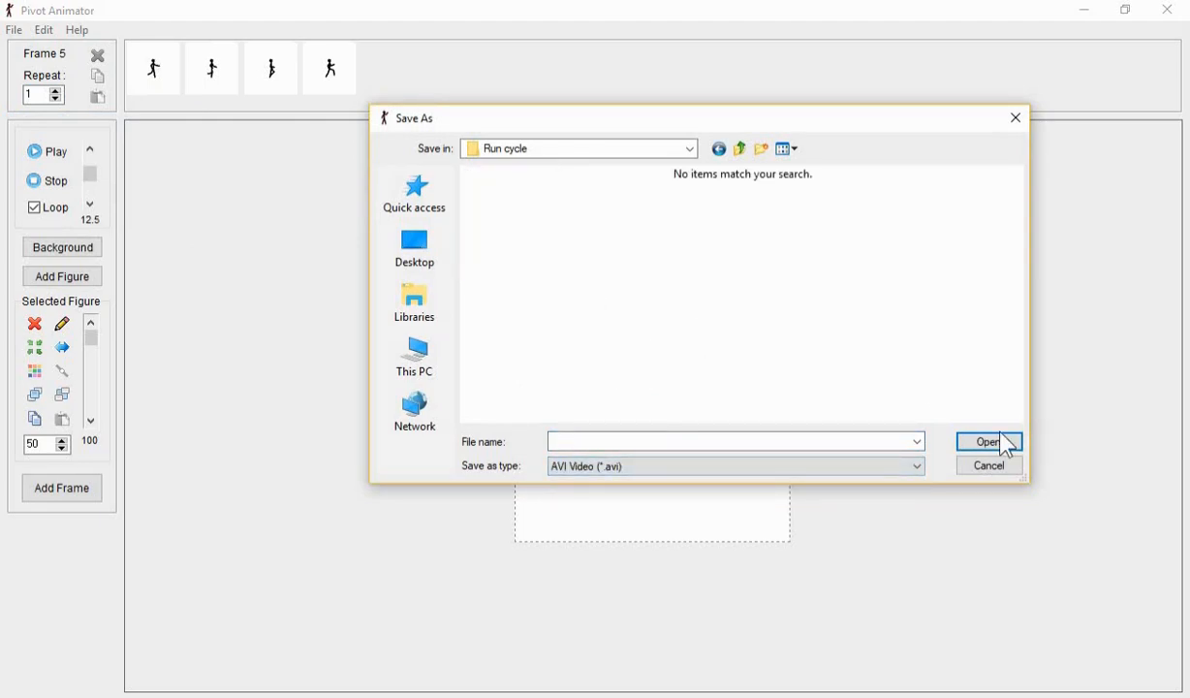
{"action": "left_click", "coordinate": [776, 443]}
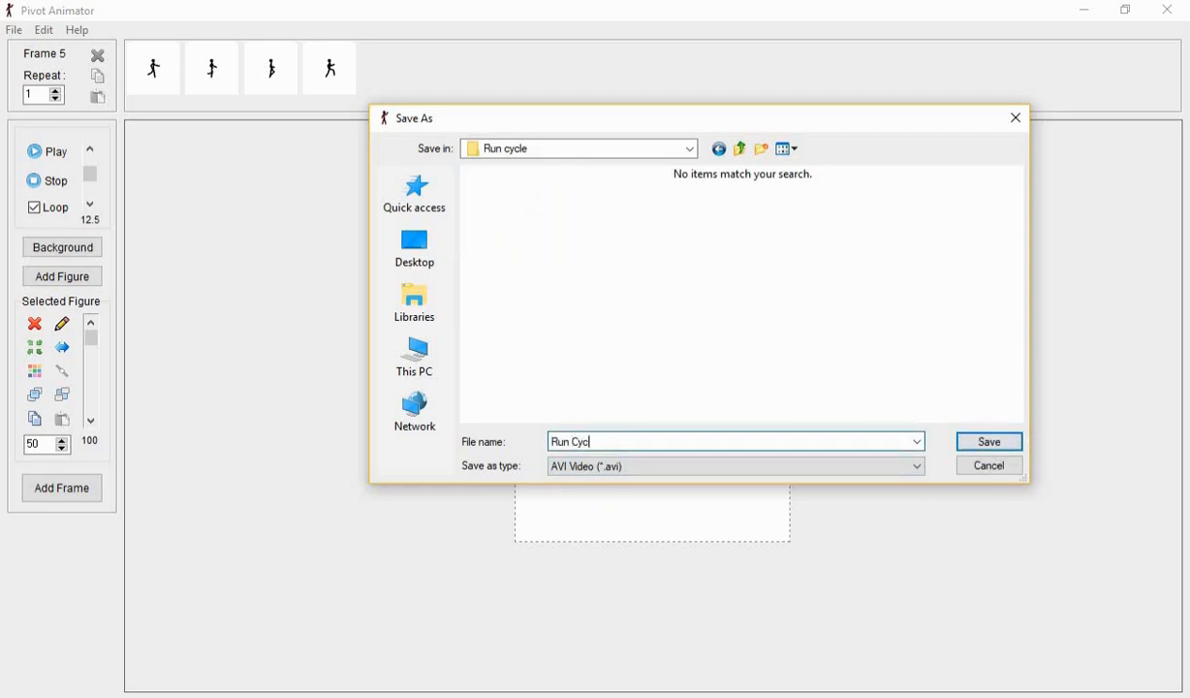
{"action": "left_click", "coordinate": [979, 444]}
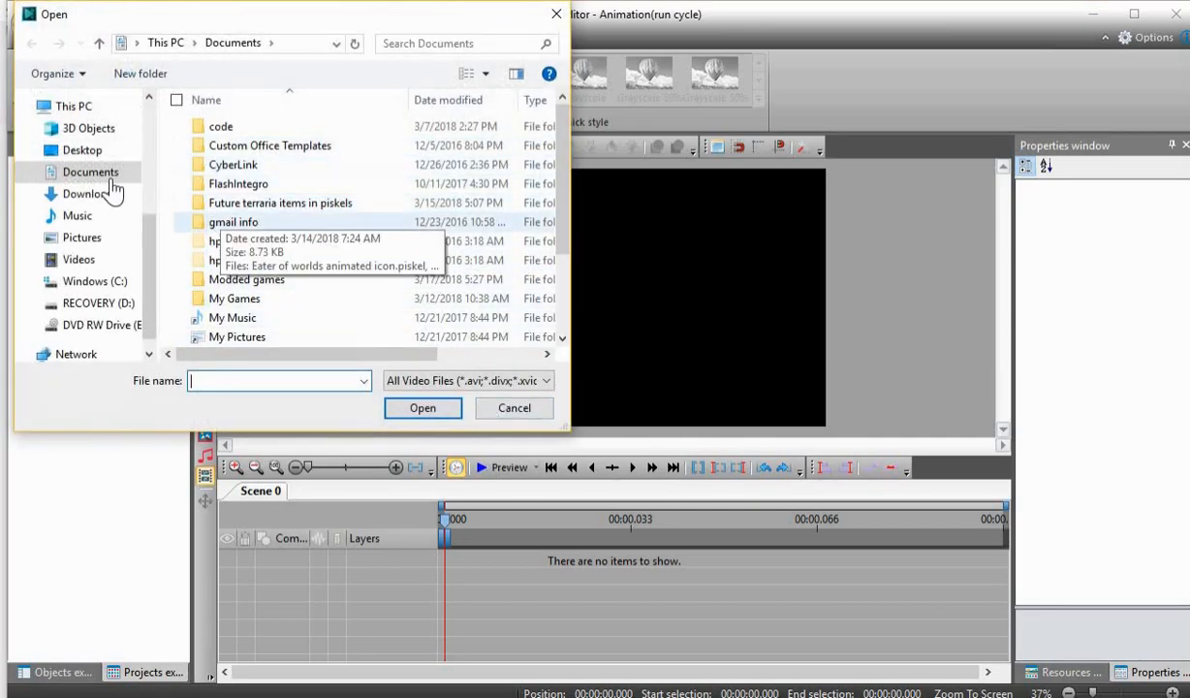
- Choose Run Cycle.avi from Videos > pivot animations > Run cycle as the video to add to the scene
{"action": "left_click", "coordinate": [82, 258]}
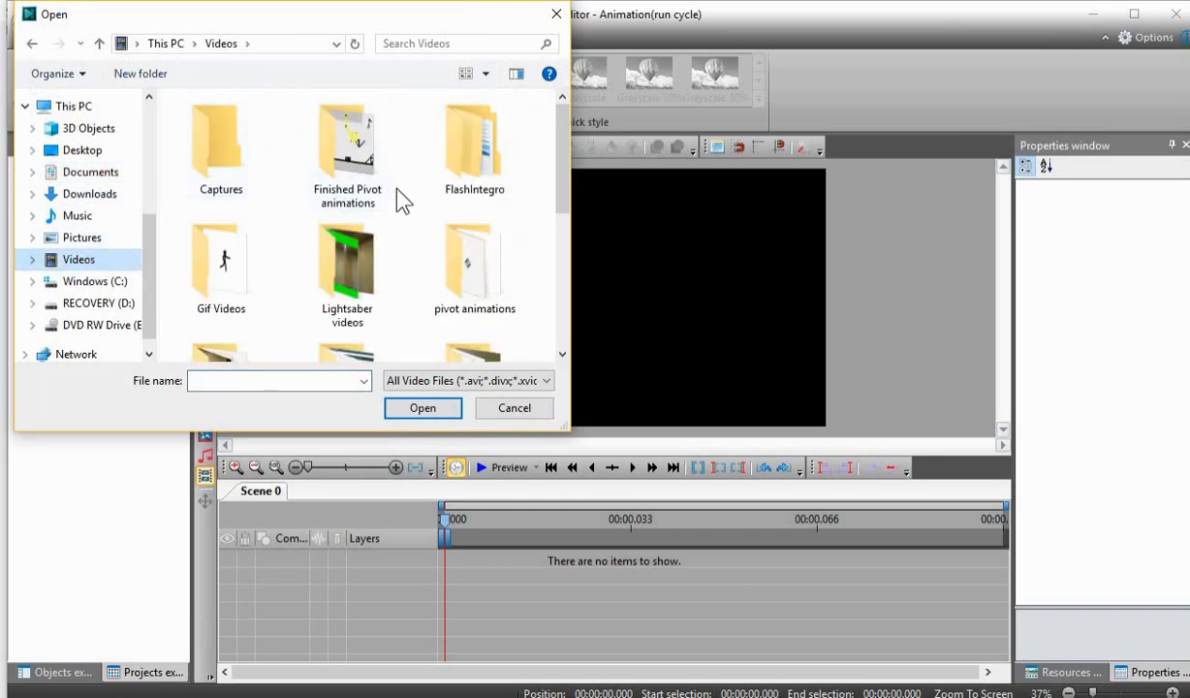
{"action": "scroll", "coordinate": [426, 189], "scroll_direction": "down", "scroll_amount": 1}
{"action": "double_click", "coordinate": [448, 169]}
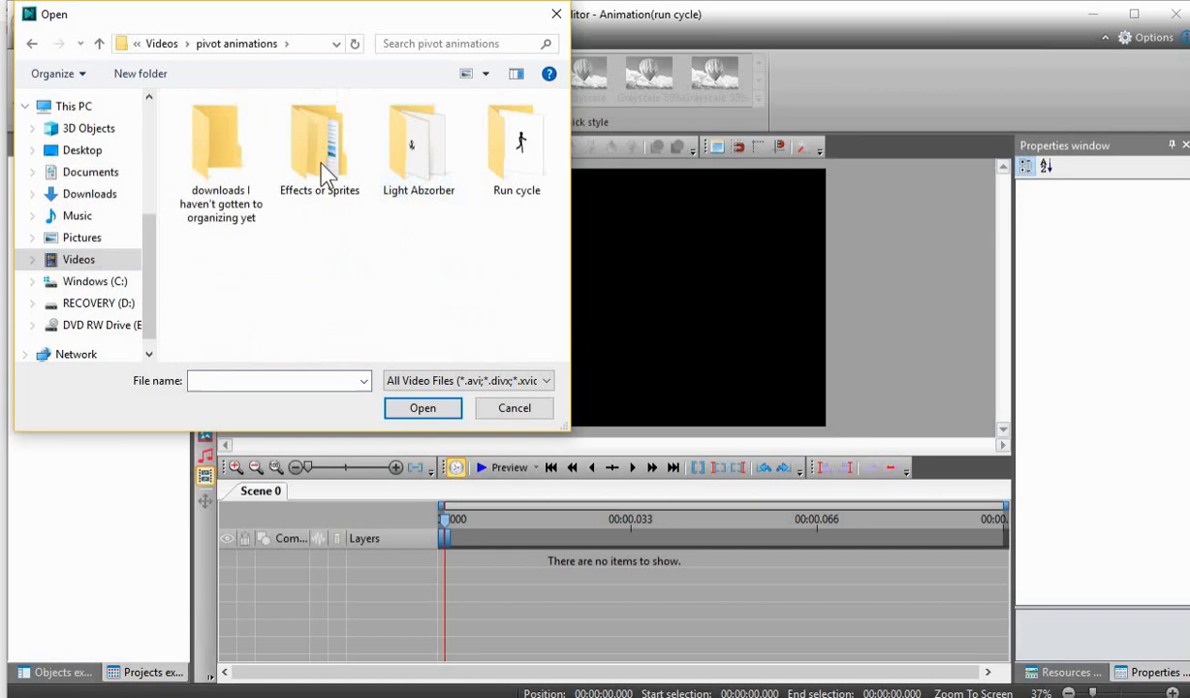
{"action": "double_click", "coordinate": [500, 155]}
{"action": "left_click", "coordinate": [254, 175]}
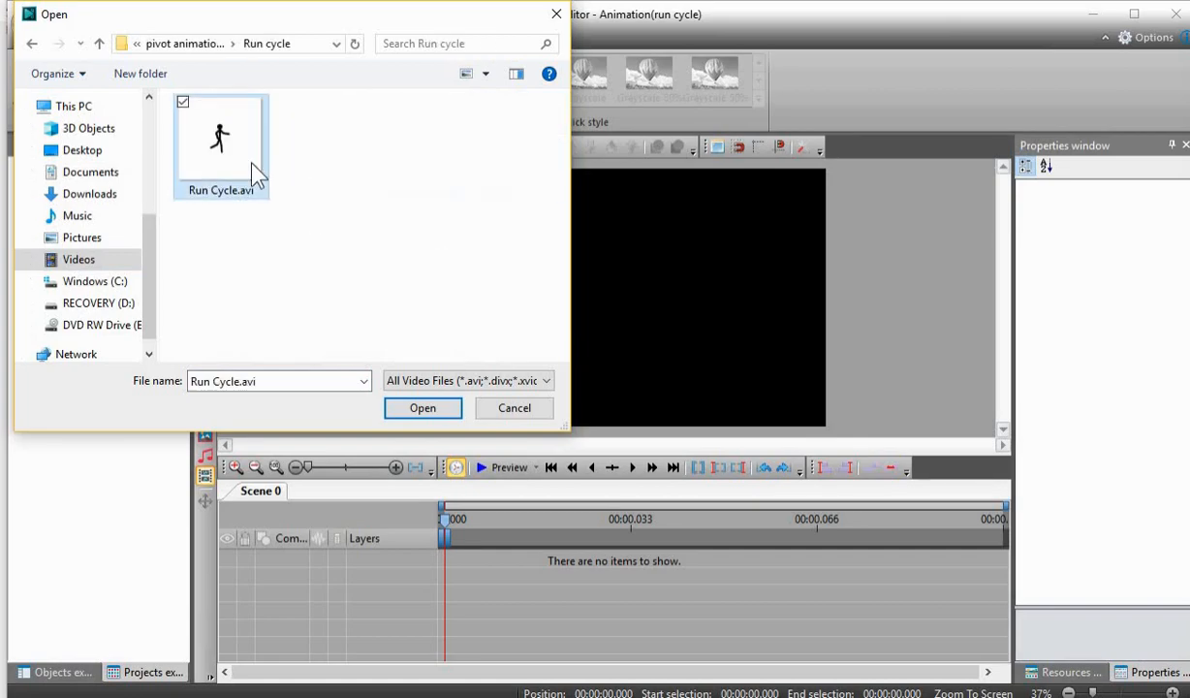
{"action": "left_click", "coordinate": [422, 407]}
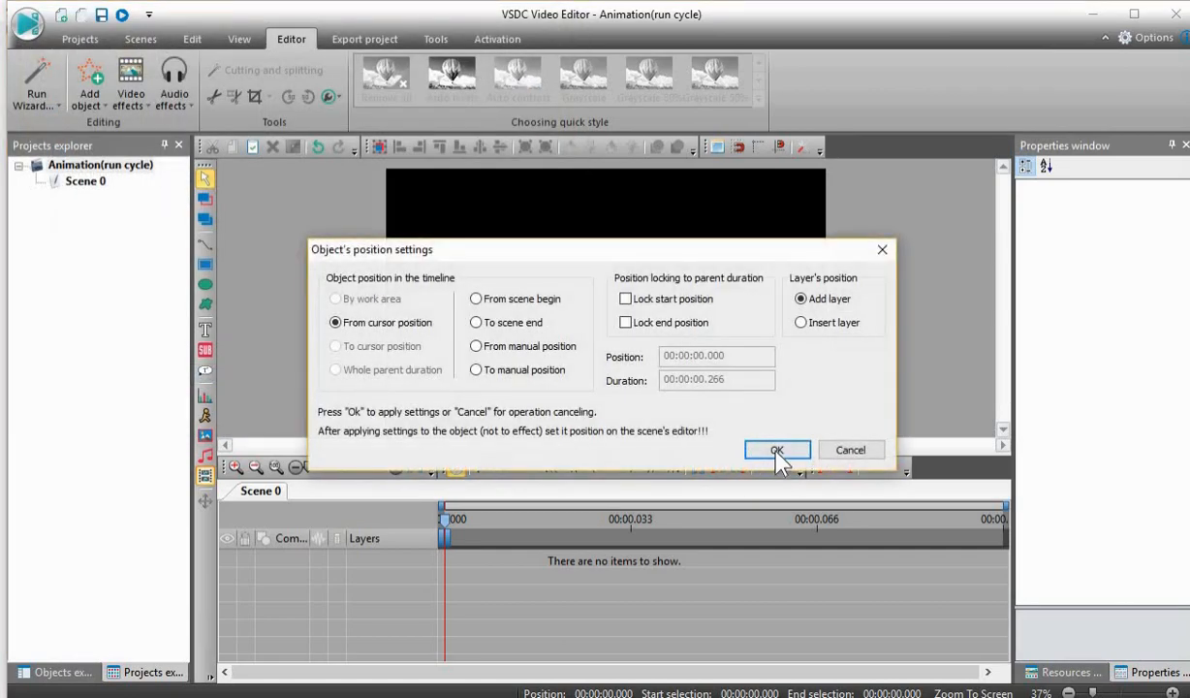
- Place the video object on the timeline from the cursor position on an added layer, and preview the scene
{"action": "left_click", "coordinate": [778, 451]}
{"action": "left_click", "coordinate": [477, 457]}
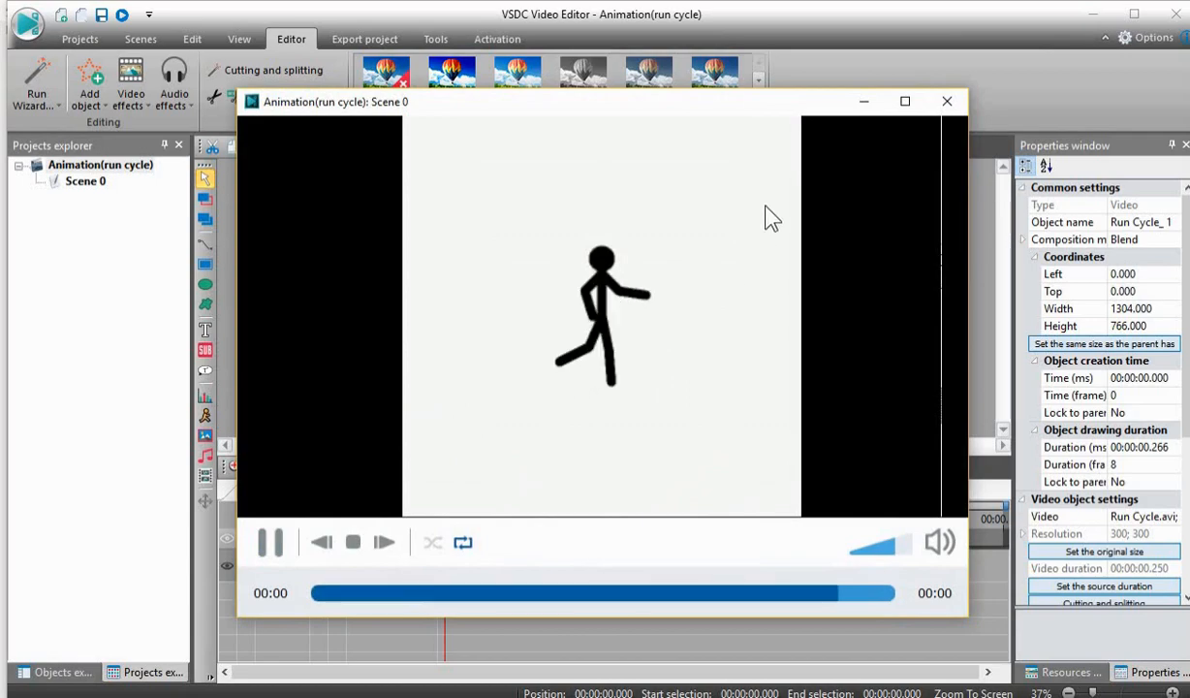
{"action": "left_click", "coordinate": [947, 101]}
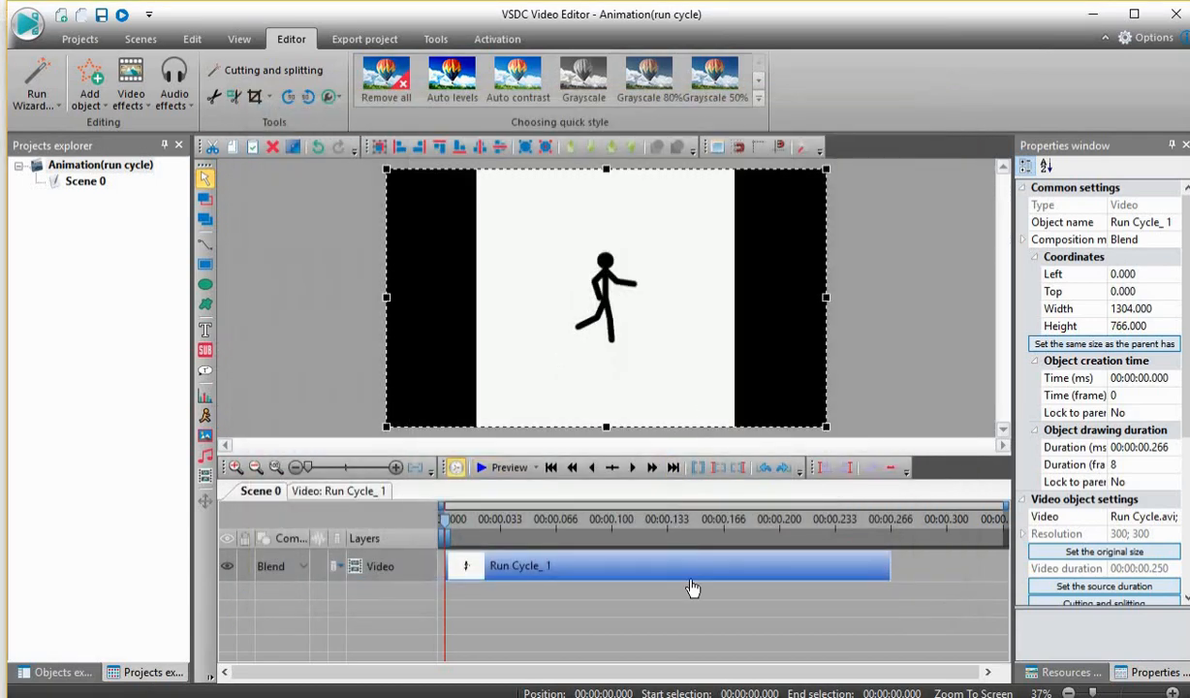
- Set the Run Cycle video object's playback speed to 200% and preview the faster scene
{"action": "scroll", "coordinate": [1105, 330], "scroll_direction": "down", "scroll_amount": 5}
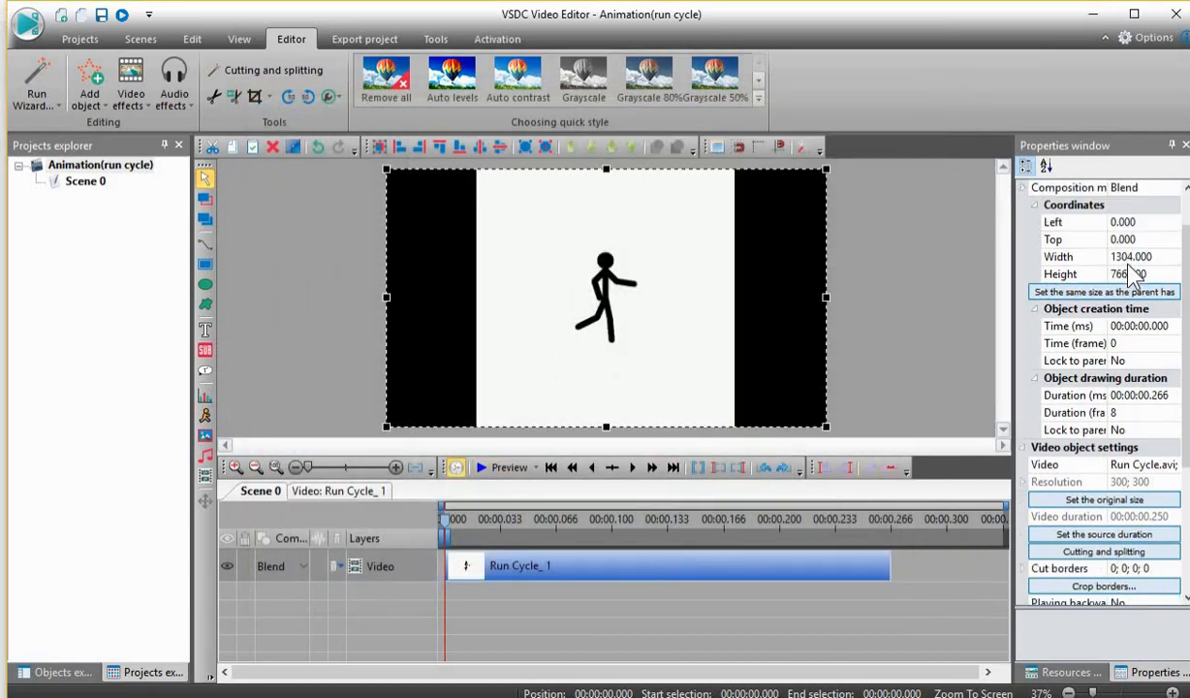
{"action": "left_click", "coordinate": [1129, 413]}
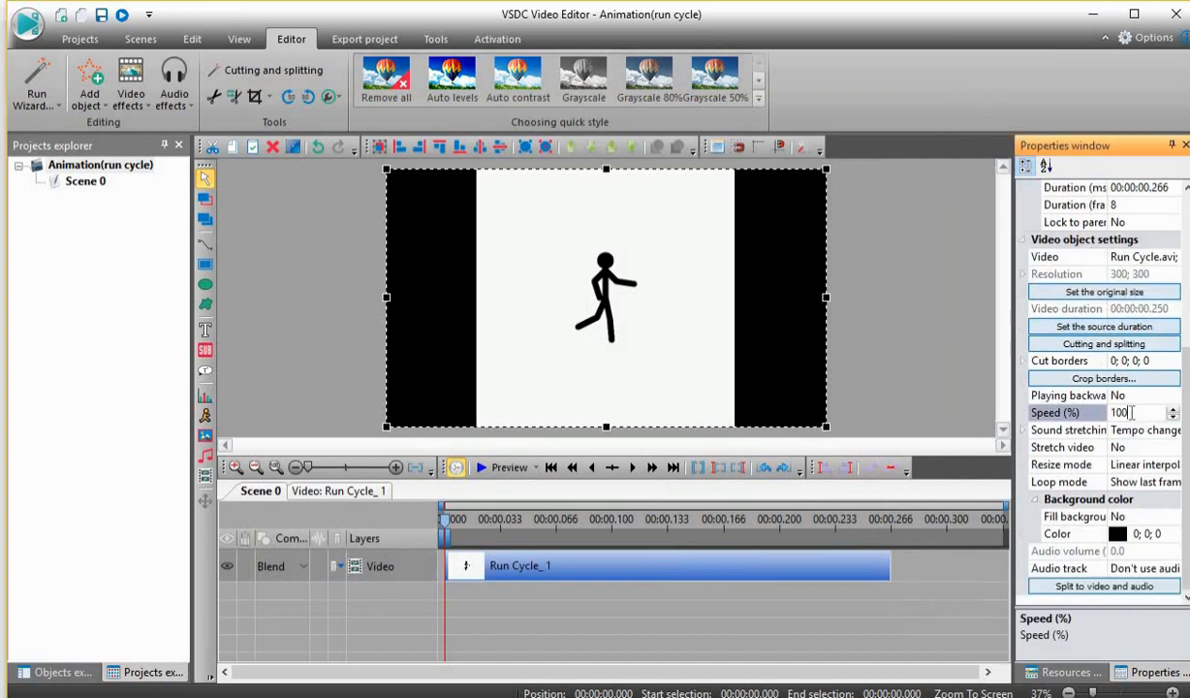
{"action": "key", "text": "BackSpace"}
{"action": "key", "text": "Return"}
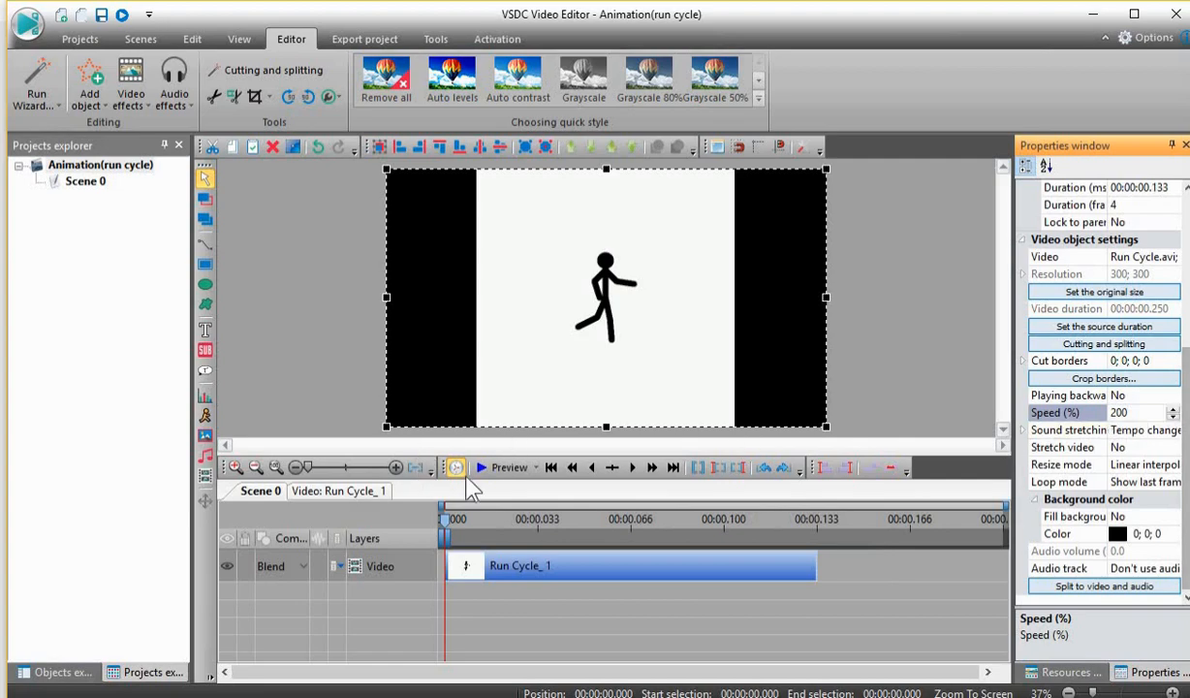
{"action": "left_click", "coordinate": [504, 467]}
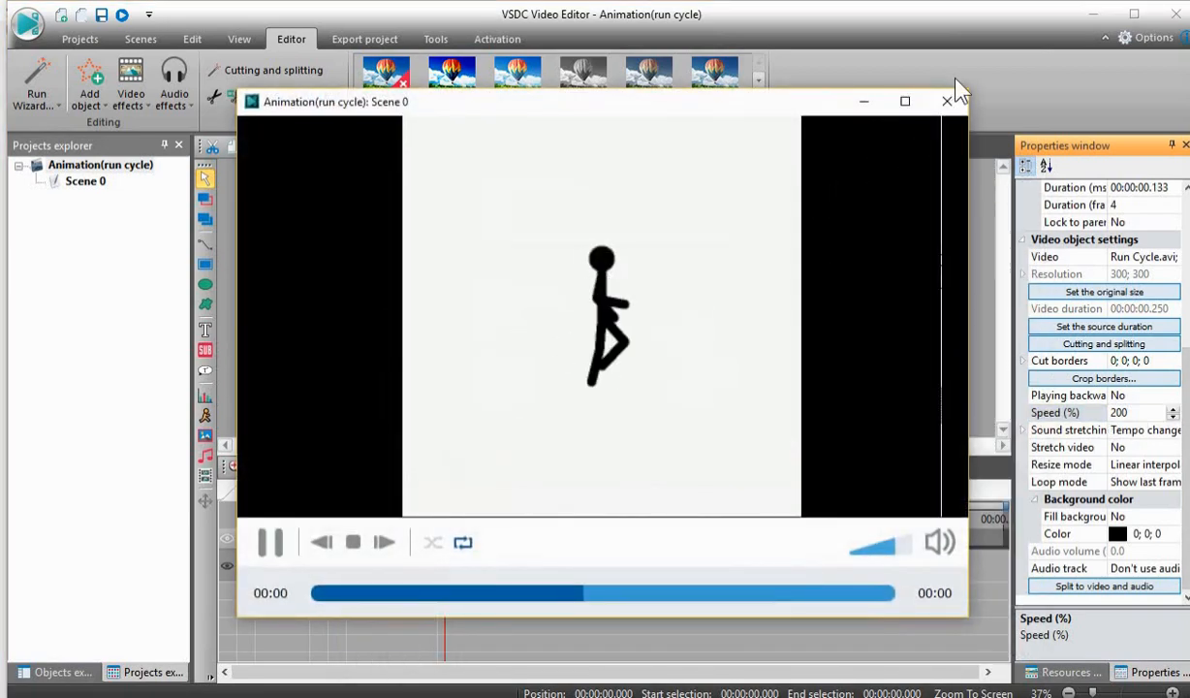
{"action": "left_click", "coordinate": [947, 101]}
{"action": "left_click", "coordinate": [947, 101]}
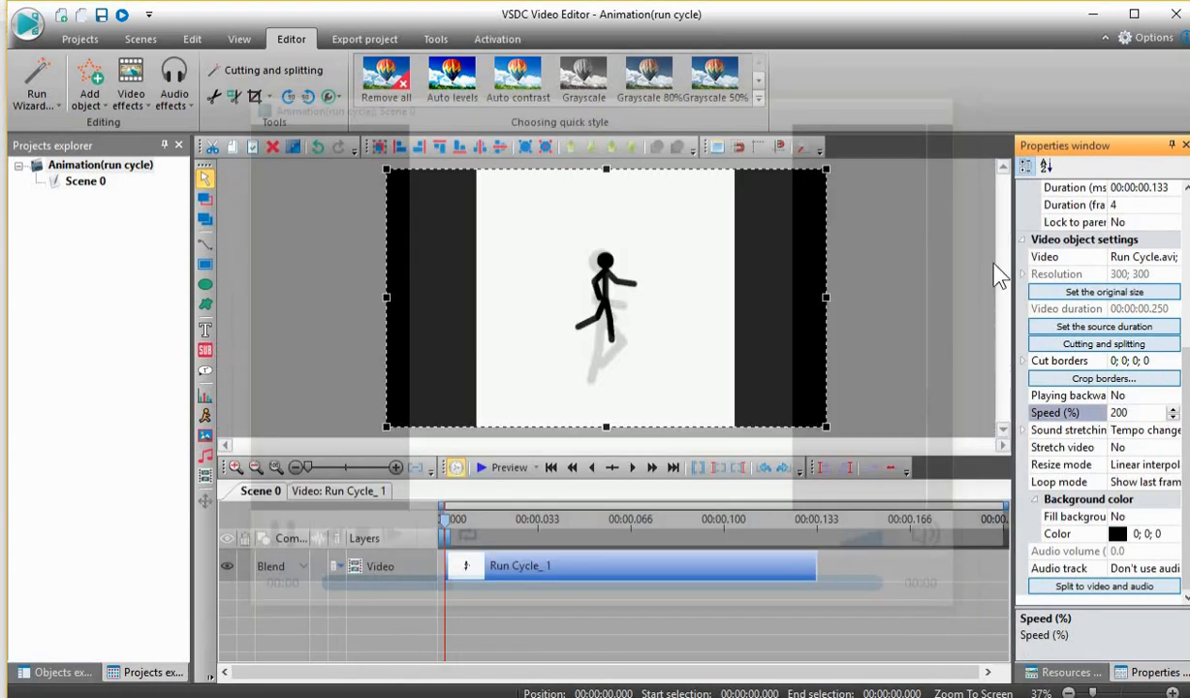
- Set the Run Cycle video object's playback speed back to 100%
{"action": "left_click", "coordinate": [1129, 396]}
{"action": "left_click", "coordinate": [1158, 412]}
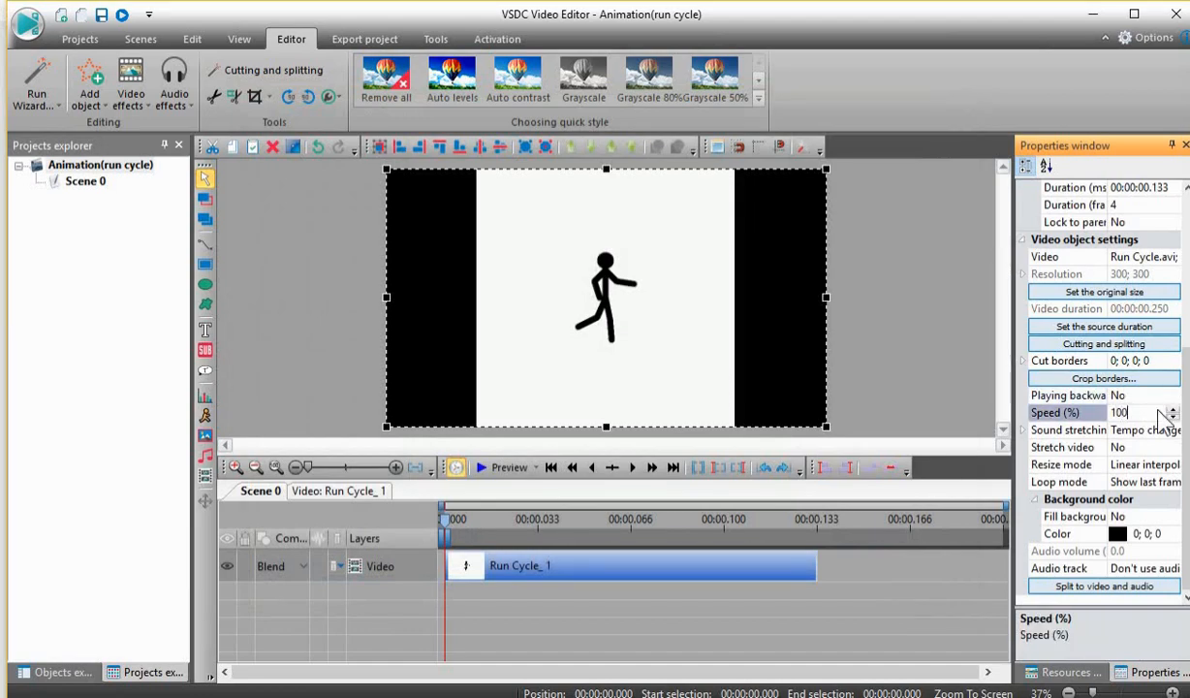
{"action": "key", "text": "Return"}
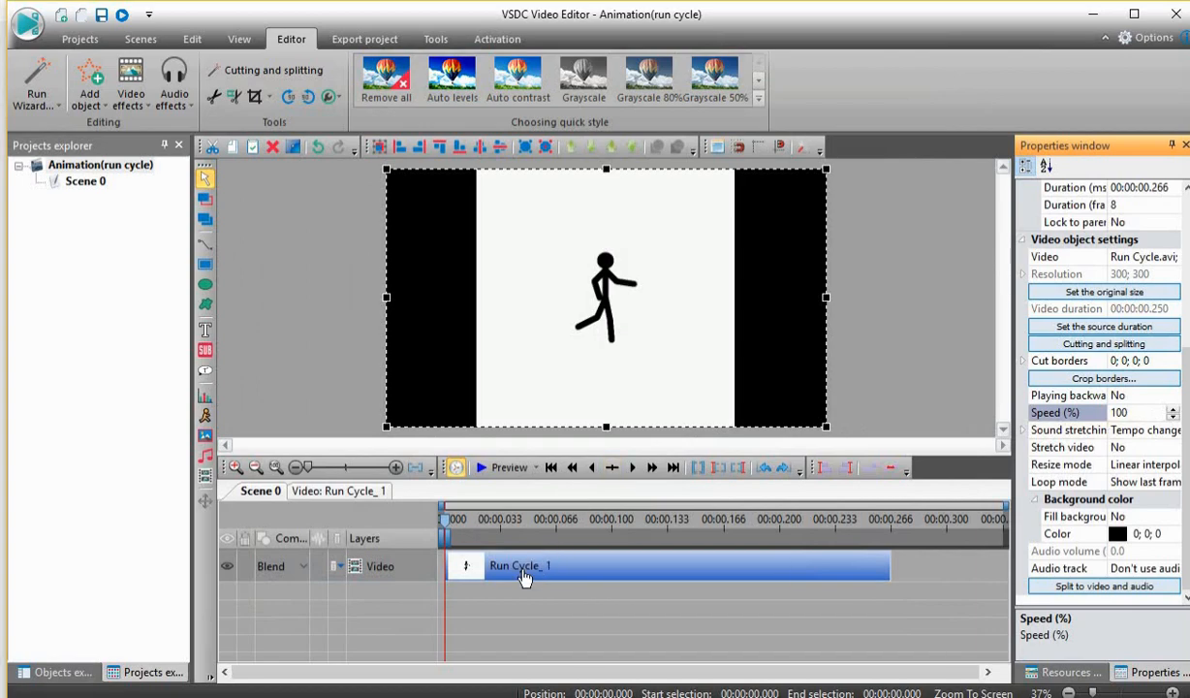
{"action": "mouse_move", "coordinate": [526, 576]}
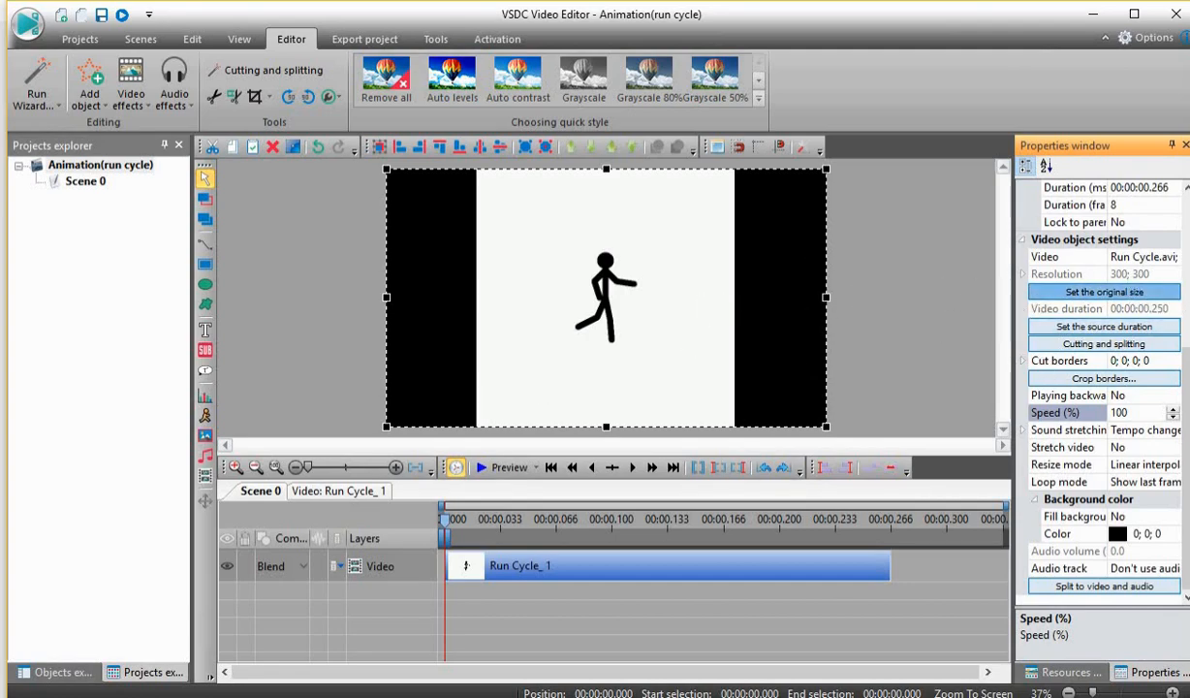
- Switch to Pivot Animator and on to the Piskel sprite editor with a new blank sprite
{"action": "key", "text": "alt+Tab"}
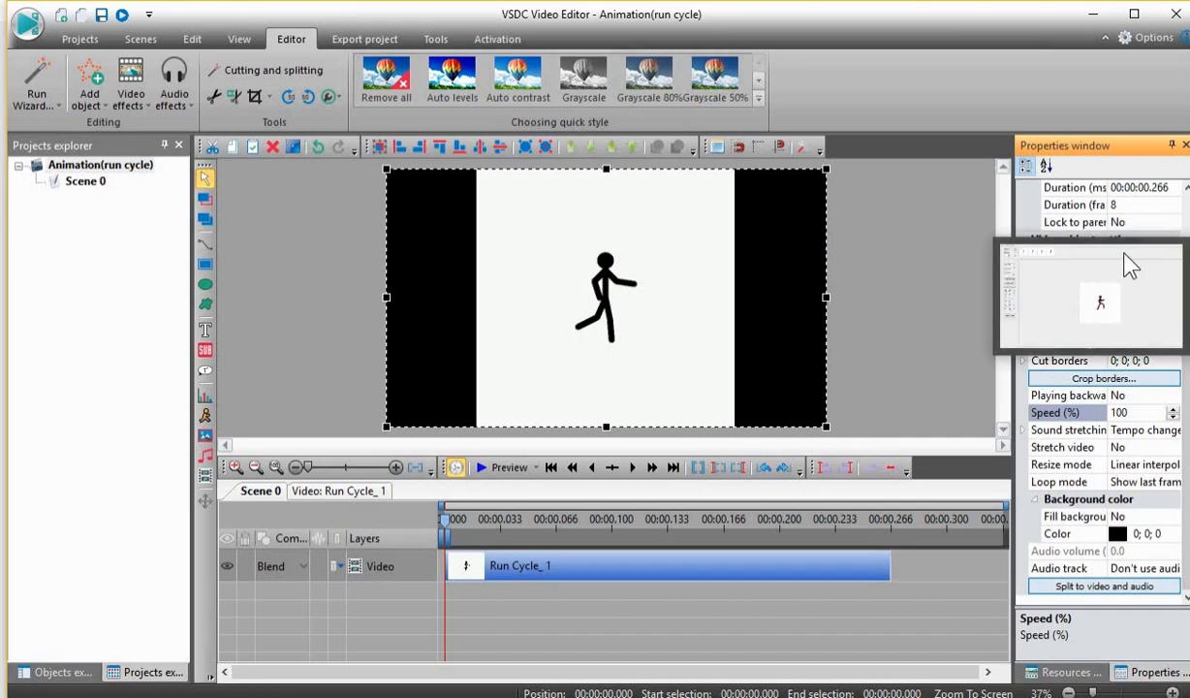
{"action": "left_click", "coordinate": [1091, 295]}
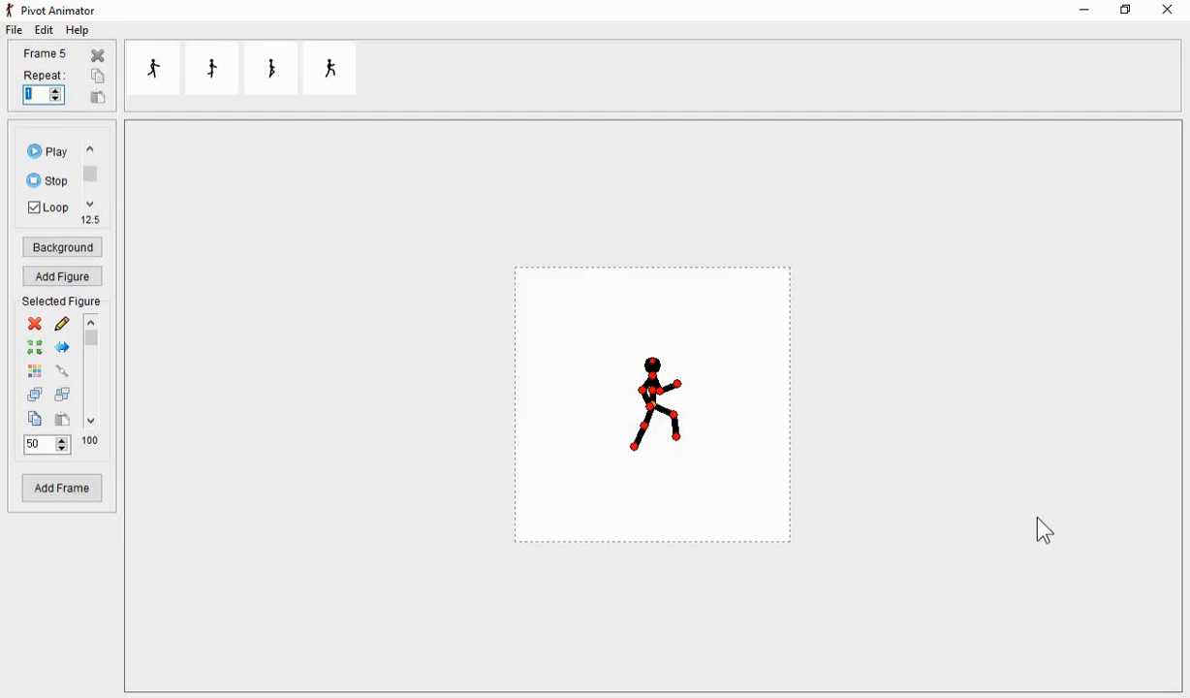
{"action": "key", "text": "super+d"}
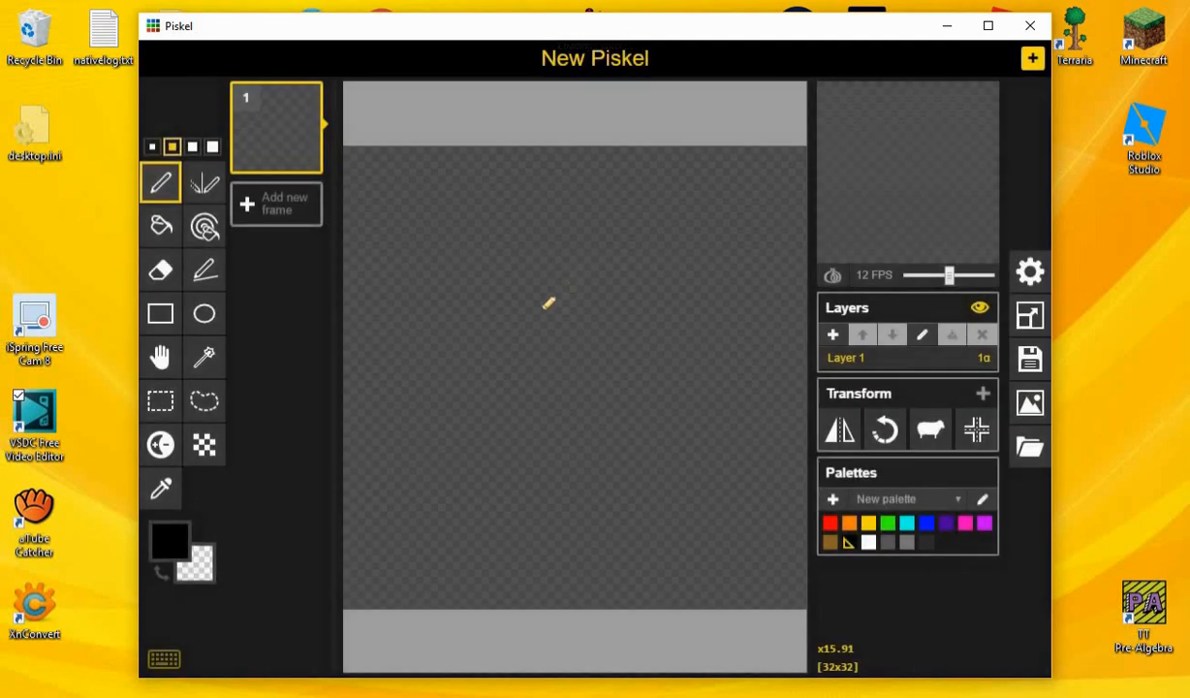
- Try out black freehand pen strokes and an added second frame on the blank sprite, and discard both
{"action": "mouse_move", "coordinate": [456, 245]}
{"action": "left_mouse_down"}
{"action": "mouse_move", "coordinate": [505, 311]}
{"action": "mouse_move", "coordinate": [545, 279]}
{"action": "mouse_move", "coordinate": [648, 277]}
{"action": "left_mouse_up"}
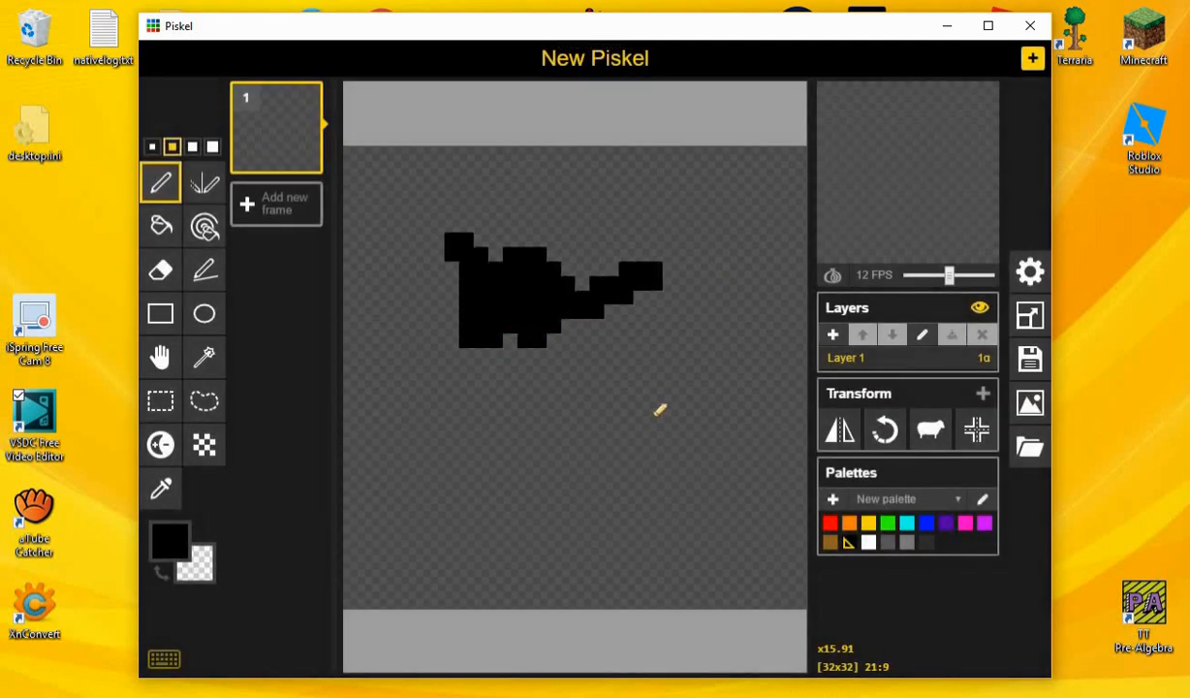
{"action": "left_click_drag", "start_coordinate": [659, 410], "coordinate": [545, 377]}
{"action": "key", "text": "ctrl+z"}
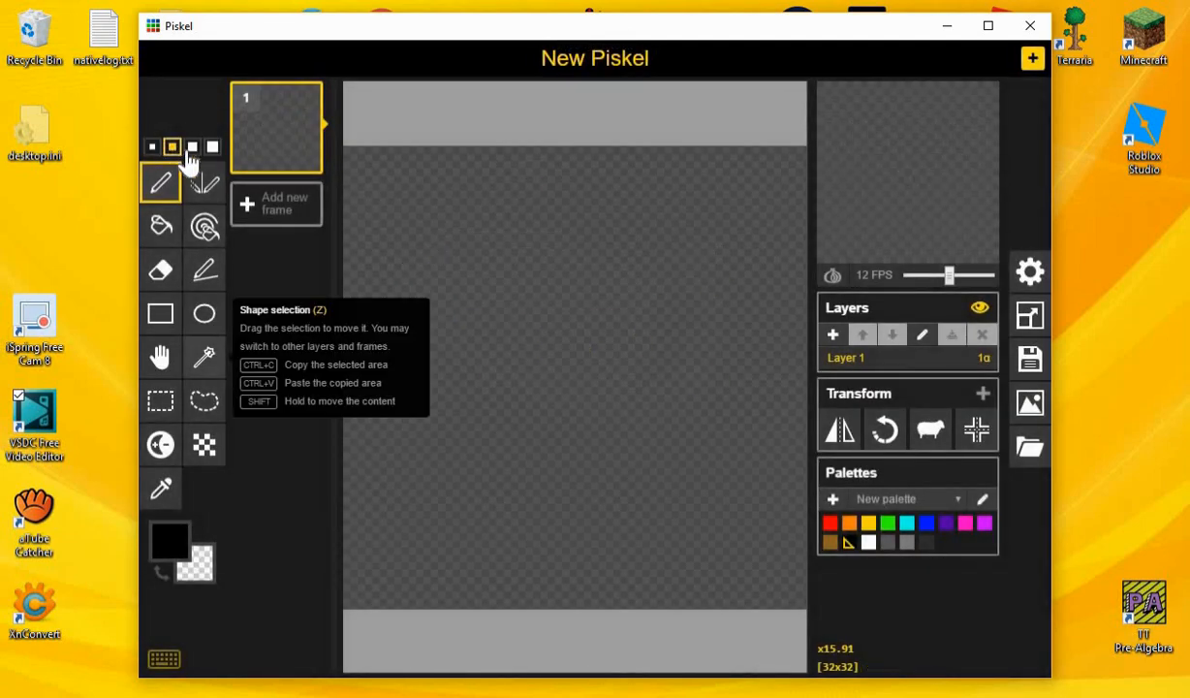
{"action": "left_click", "coordinate": [280, 222]}
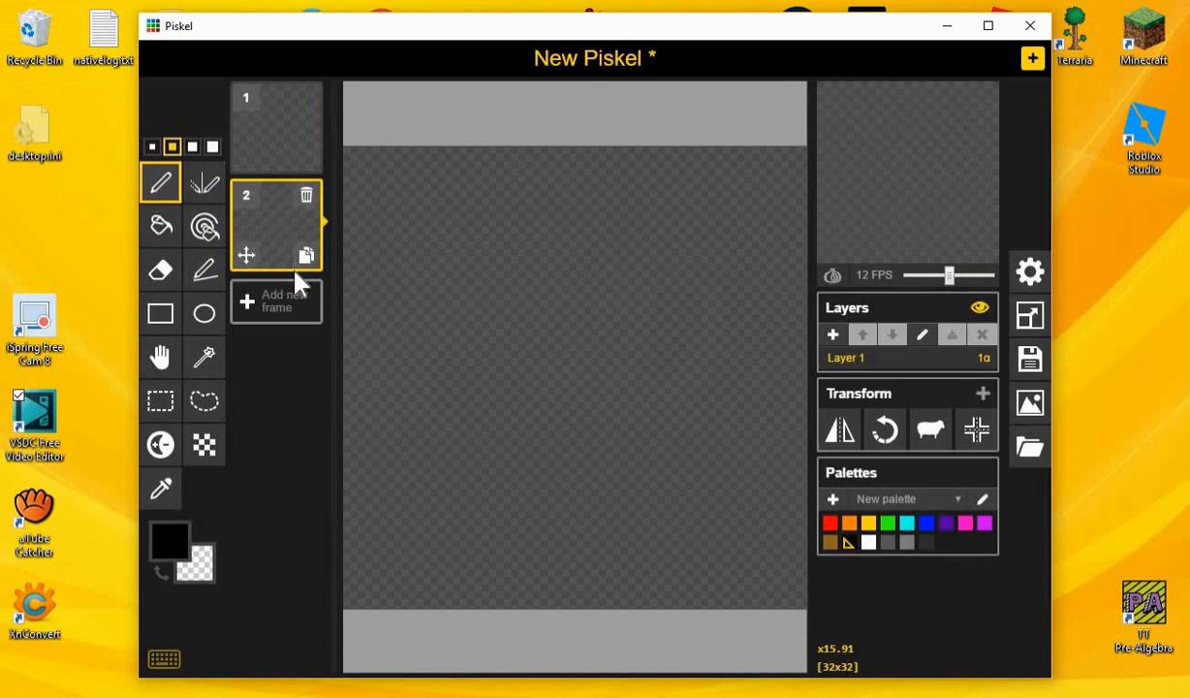
{"action": "left_click", "coordinate": [306, 196]}
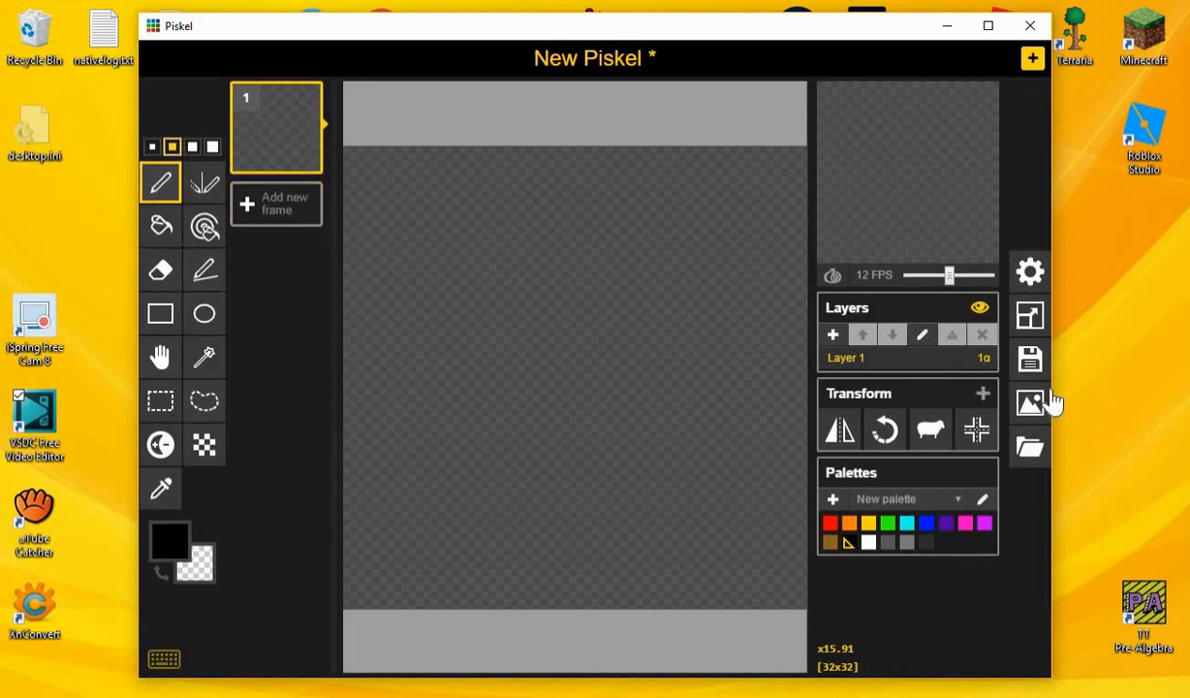
- Try to load Wierd mouth chewing thing.gif from Documents > My Games > Future terraria sprites maybe
{"action": "left_click", "coordinate": [1029, 447]}
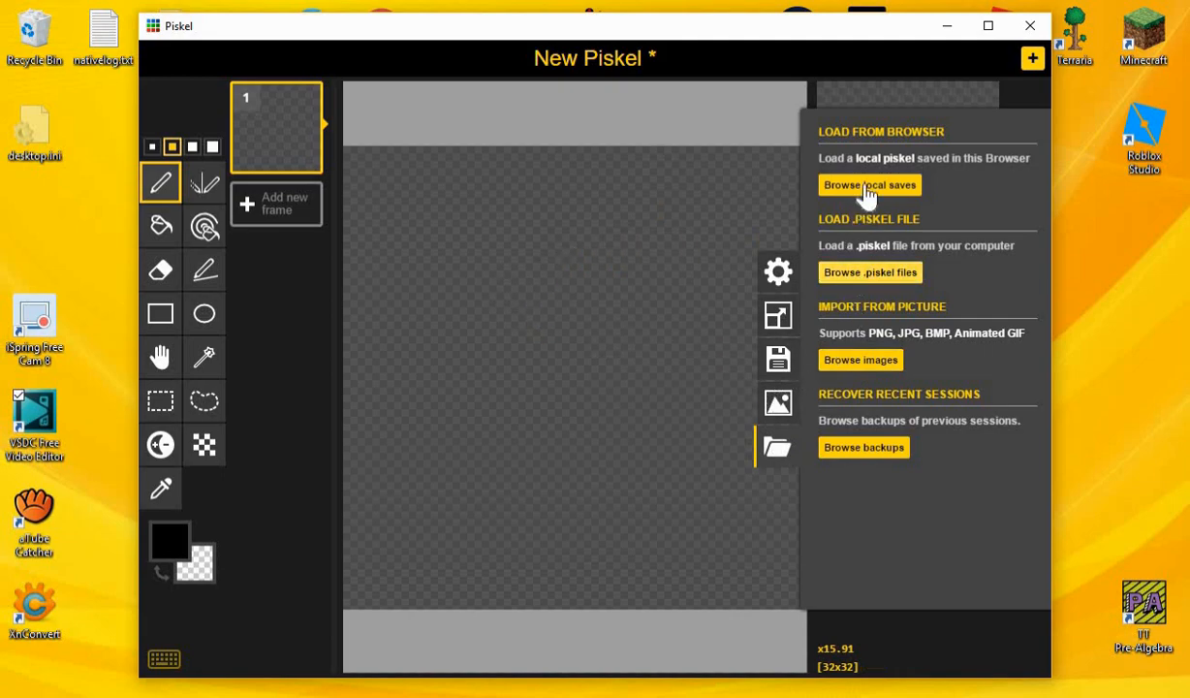
{"action": "left_click", "coordinate": [870, 273]}
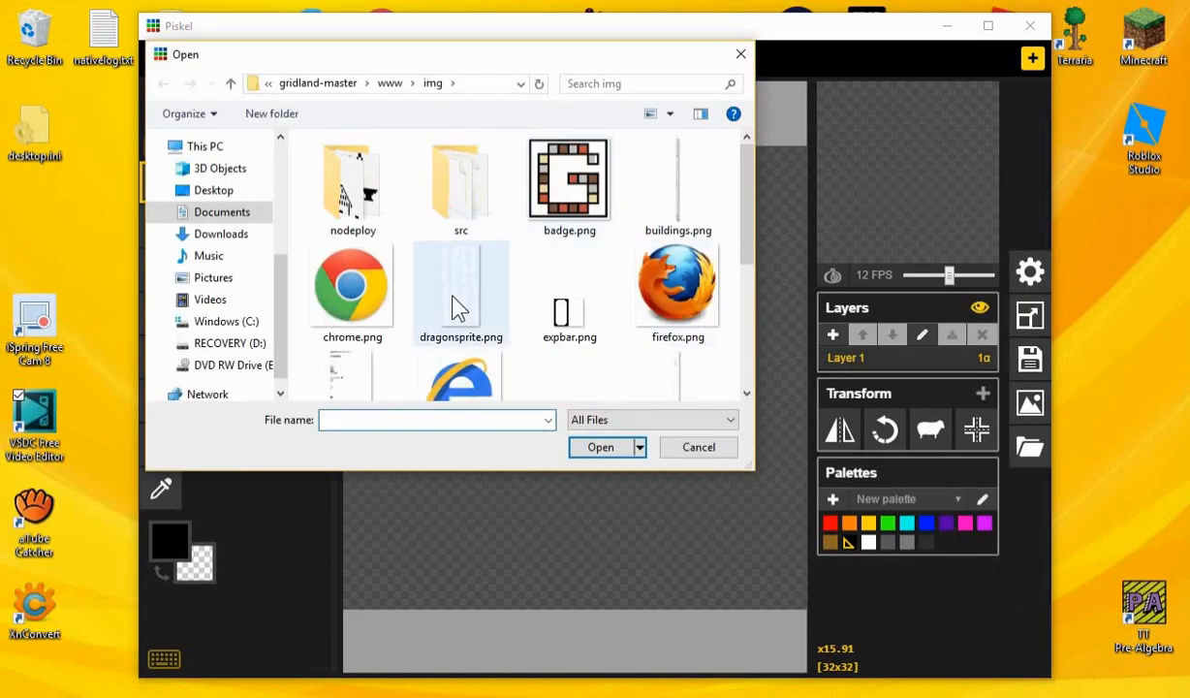
{"action": "scroll", "coordinate": [460, 291], "scroll_direction": "down", "scroll_amount": 5}
{"action": "left_click", "coordinate": [233, 214]}
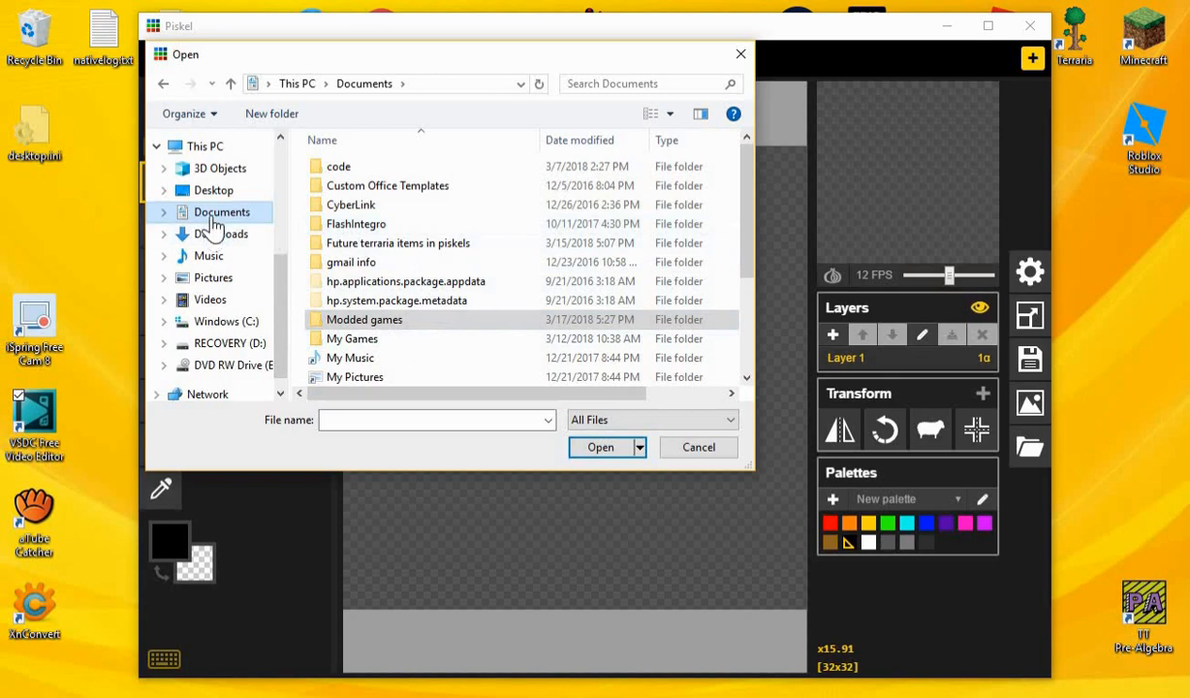
{"action": "scroll", "coordinate": [329, 320], "scroll_direction": "down", "scroll_amount": 1}
{"action": "double_click", "coordinate": [346, 300]}
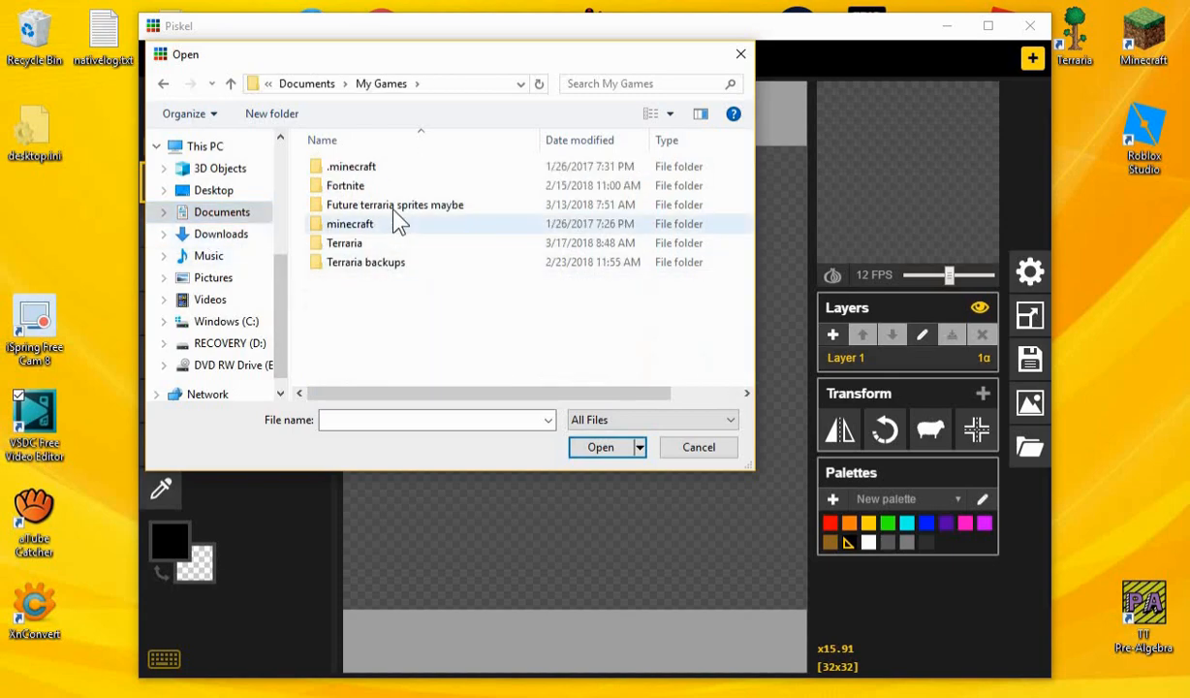
{"action": "double_click", "coordinate": [399, 205]}
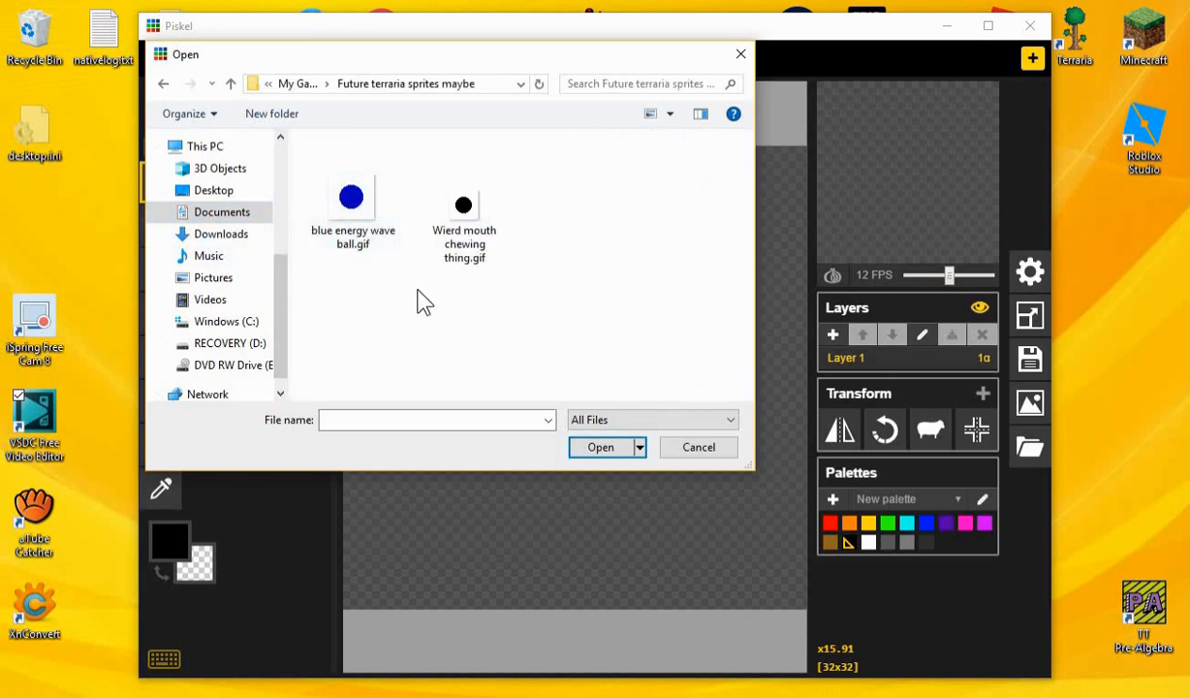
{"action": "left_click", "coordinate": [447, 199]}
{"action": "left_click", "coordinate": [603, 447]}
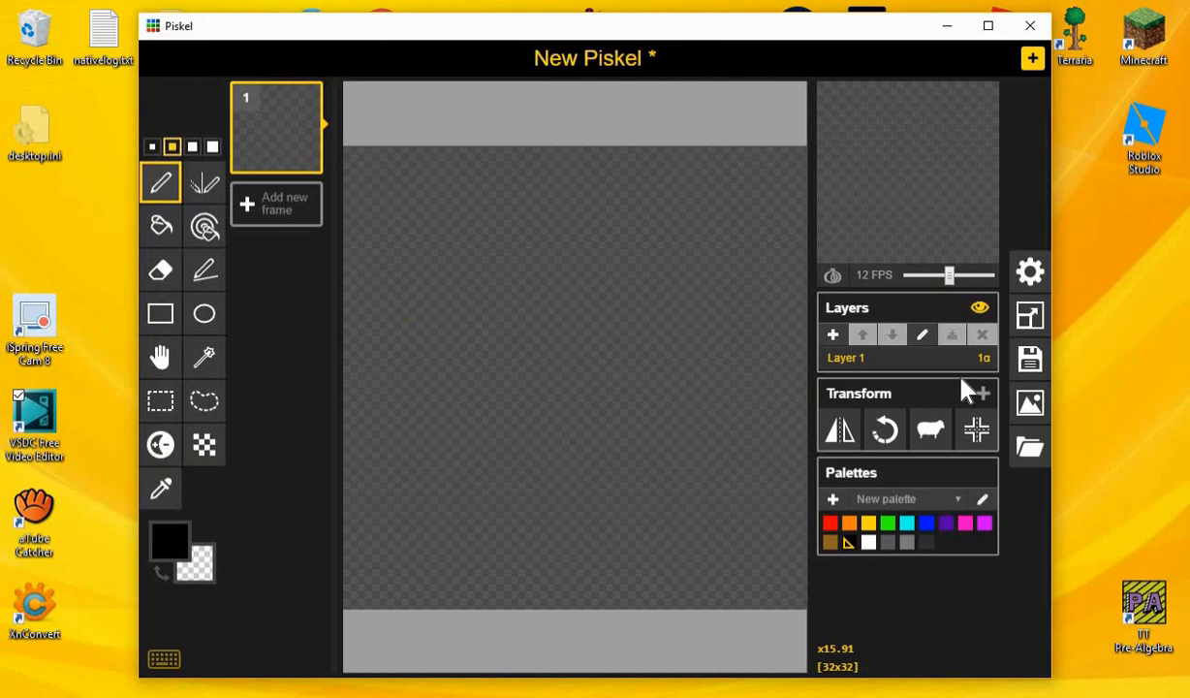
- Look at the sprite's export options and the options for loading files and pictures, undoing any stray mark
{"action": "left_click", "coordinate": [1030, 403]}
{"action": "left_click", "coordinate": [671, 385]}
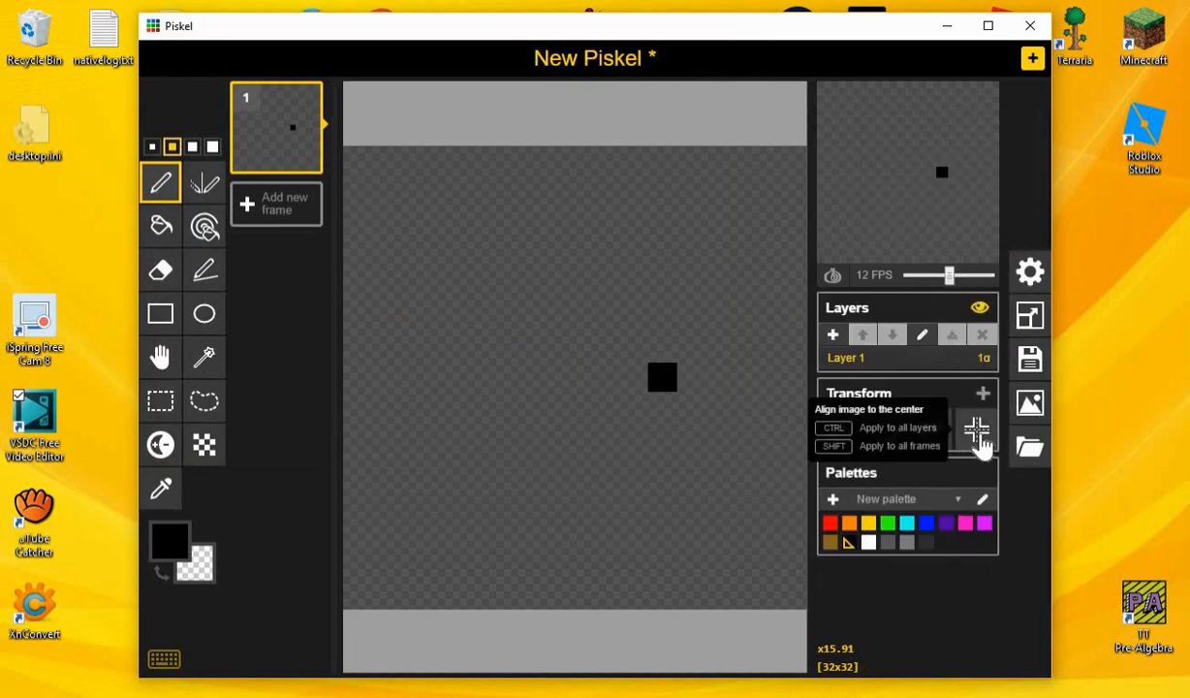
{"action": "key", "text": "ctrl+z"}
{"action": "left_click", "coordinate": [1028, 452]}
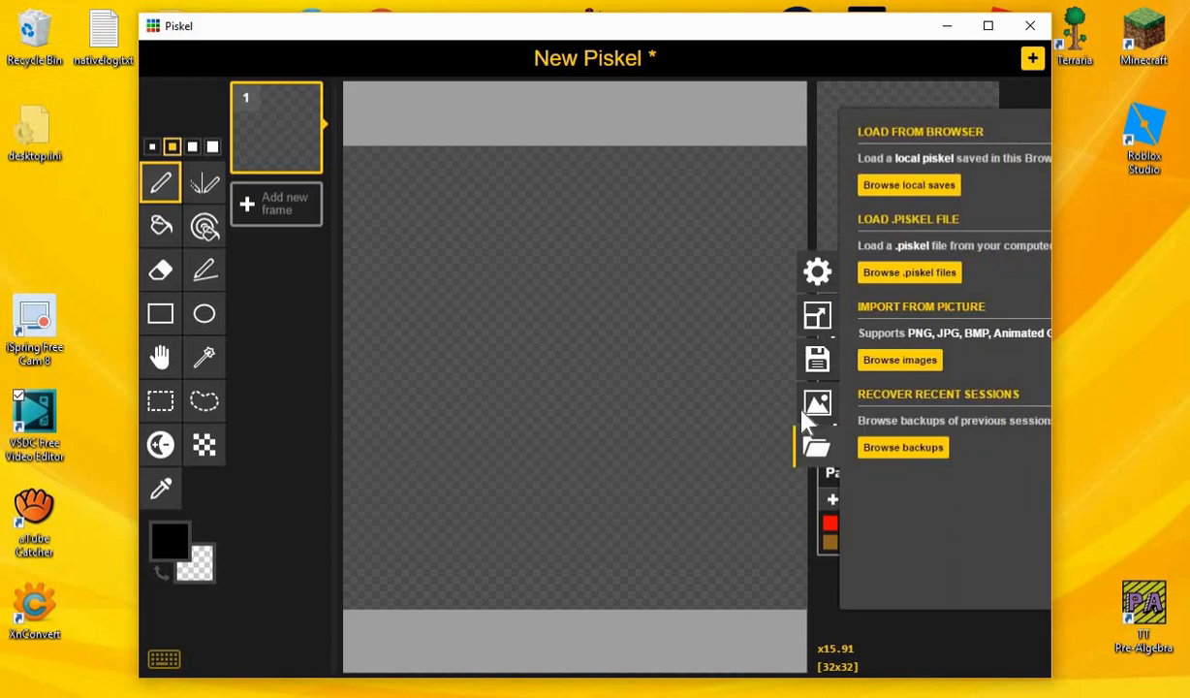
- Browse Documents and its My Games > Future terraria sprites maybe folder for a saved sprite file, and dismiss the file chooser
{"action": "left_click", "coordinate": [866, 273]}
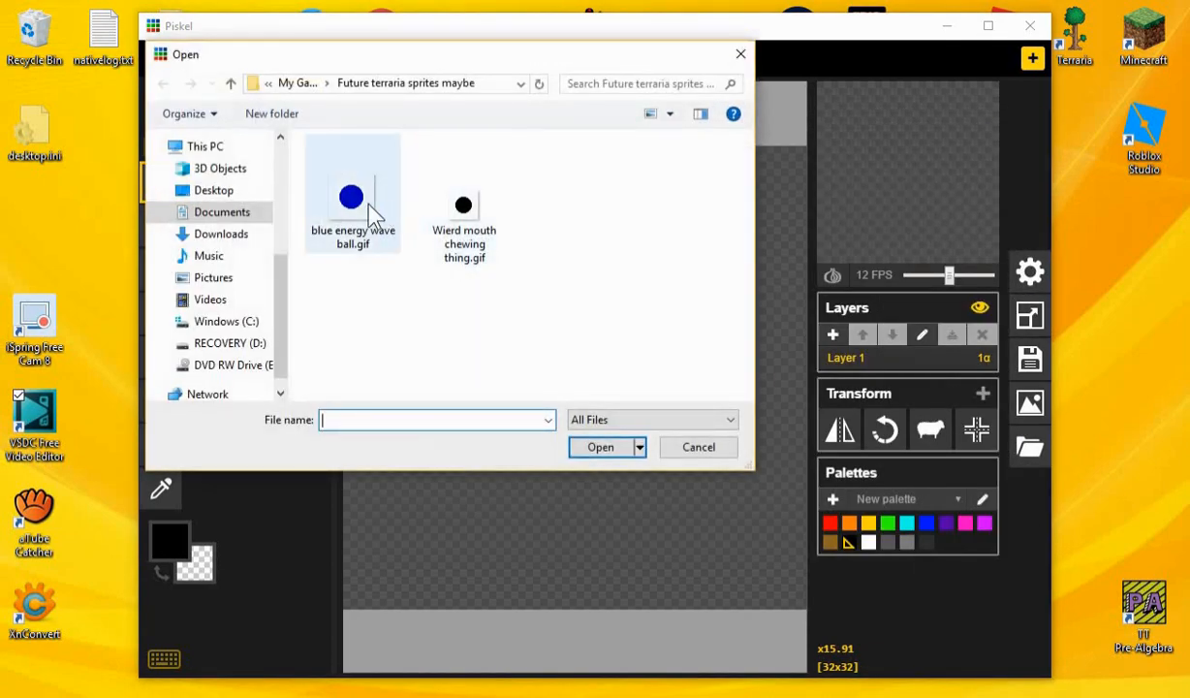
{"action": "left_click", "coordinate": [233, 223]}
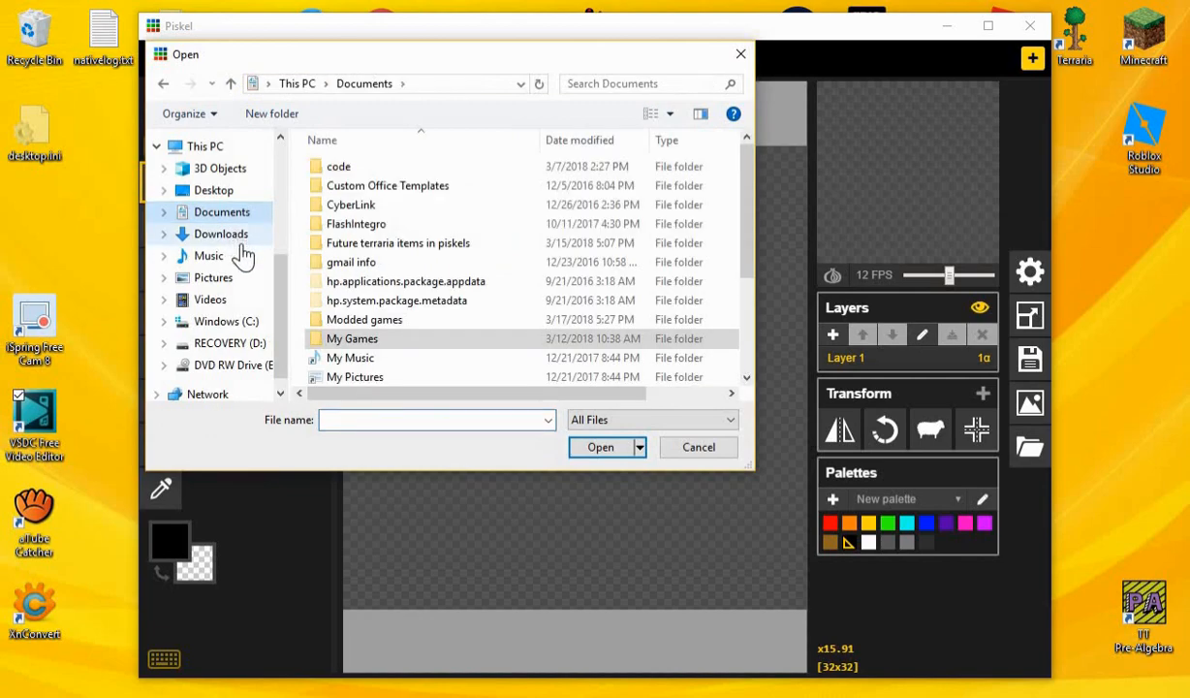
{"action": "scroll", "coordinate": [420, 260], "scroll_direction": "down", "scroll_amount": 1}
{"action": "double_click", "coordinate": [392, 302]}
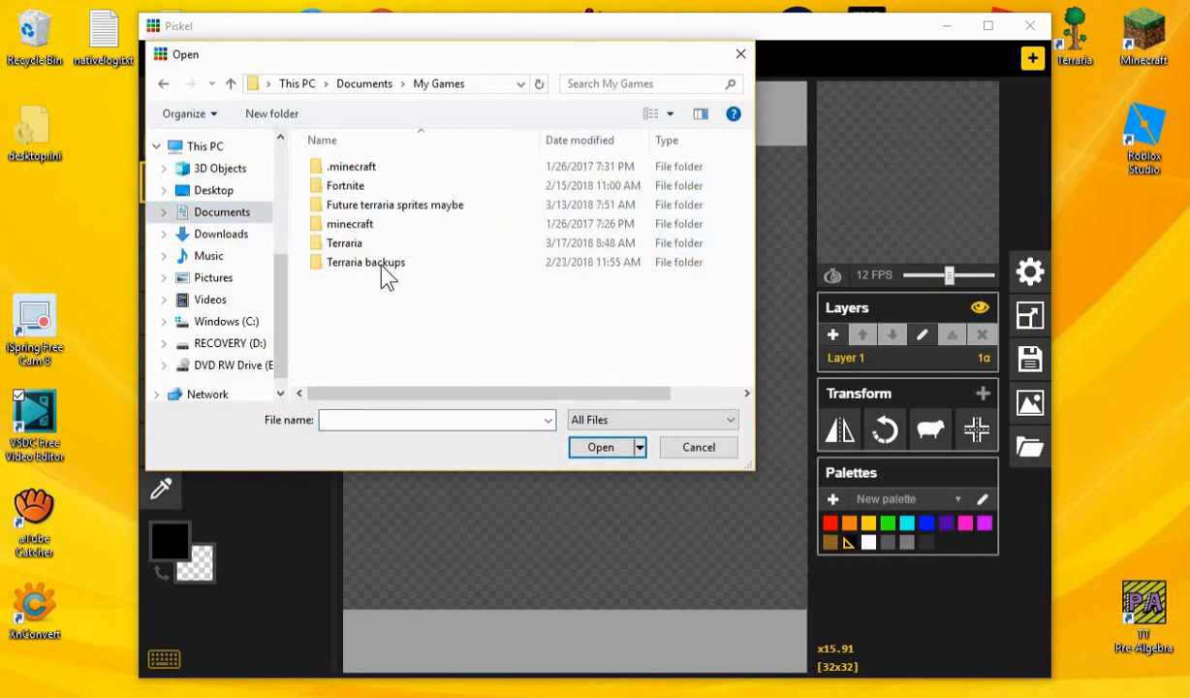
{"action": "double_click", "coordinate": [391, 205]}
{"action": "left_click", "coordinate": [383, 228]}
{"action": "left_click", "coordinate": [401, 294]}
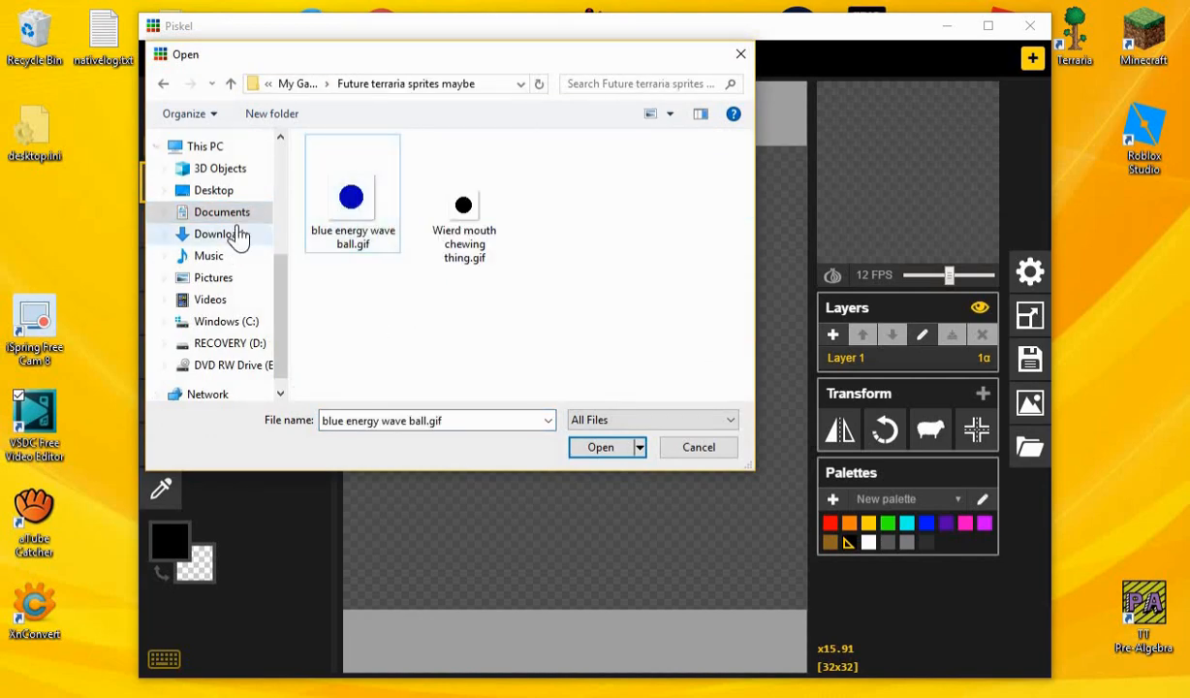
{"action": "left_click", "coordinate": [212, 221]}
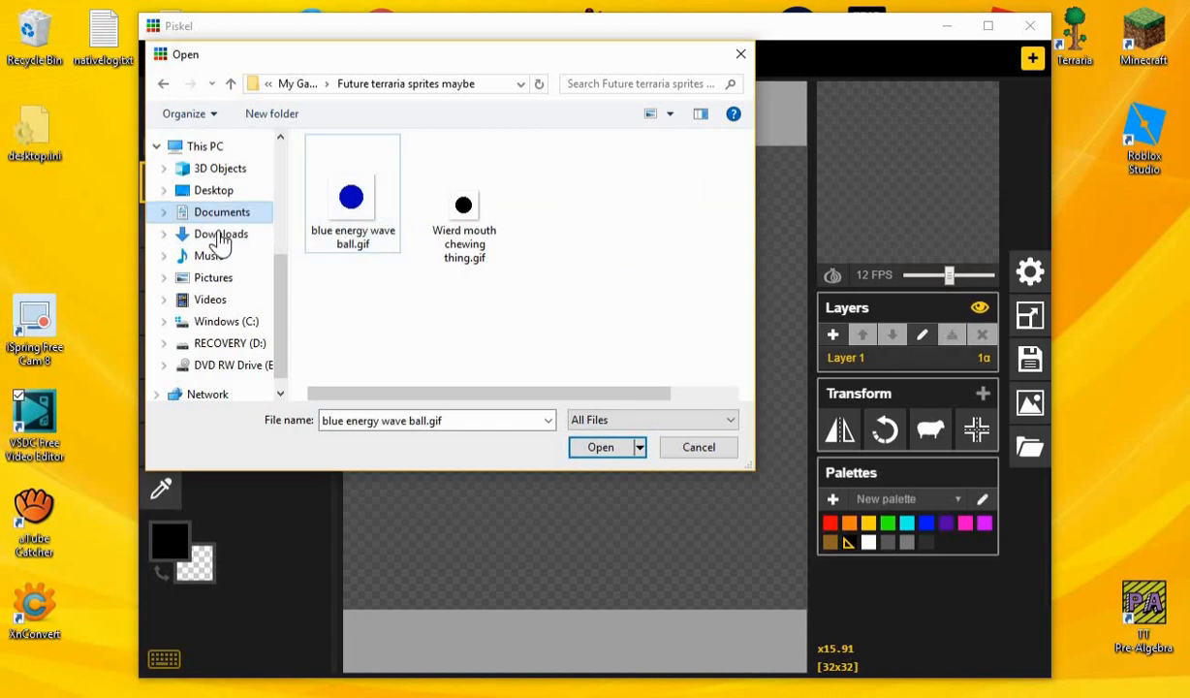
{"action": "scroll", "coordinate": [526, 238], "scroll_direction": "down", "scroll_amount": 2}
{"action": "scroll", "coordinate": [409, 283], "scroll_direction": "down", "scroll_amount": 1}
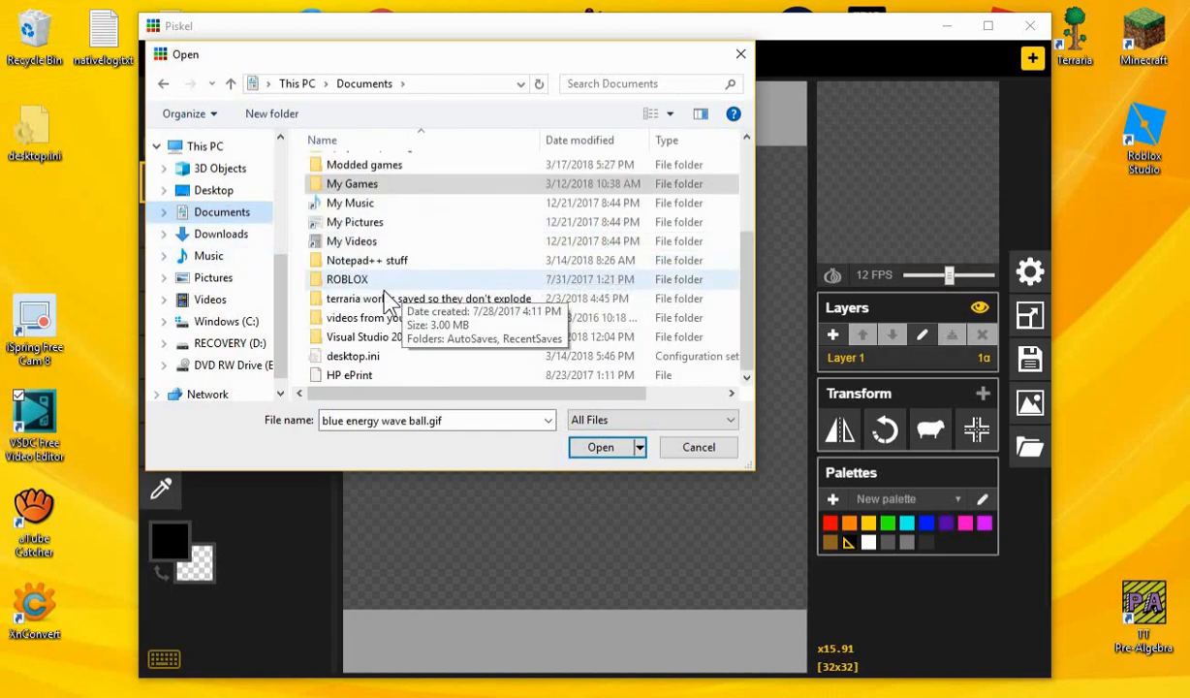
{"action": "left_click", "coordinate": [698, 447]}
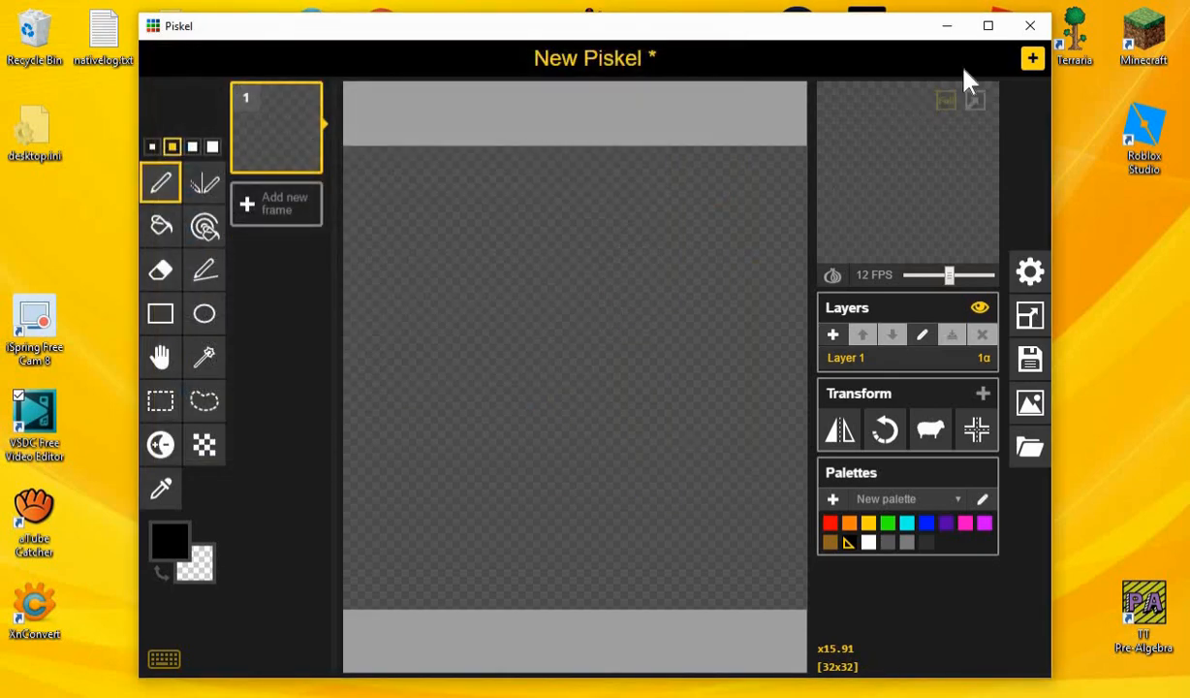
- Close Piskel and discard the unsaved blank sprite
{"action": "left_click", "coordinate": [1031, 26]}
{"action": "left_click", "coordinate": [669, 373]}
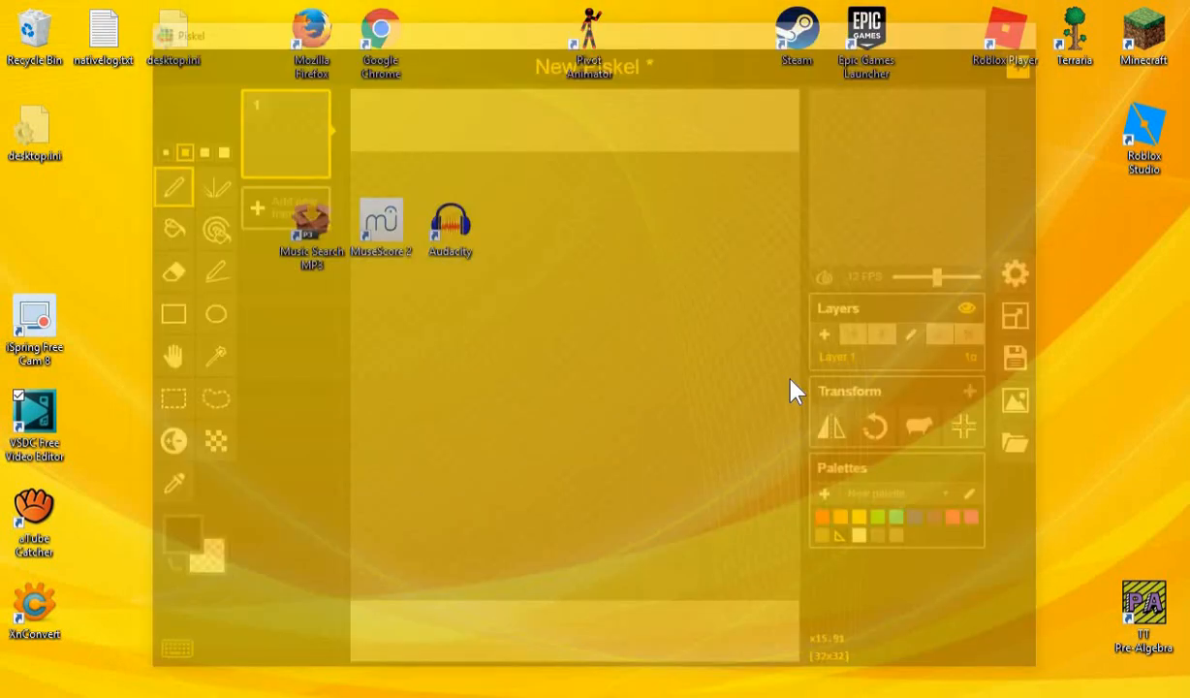